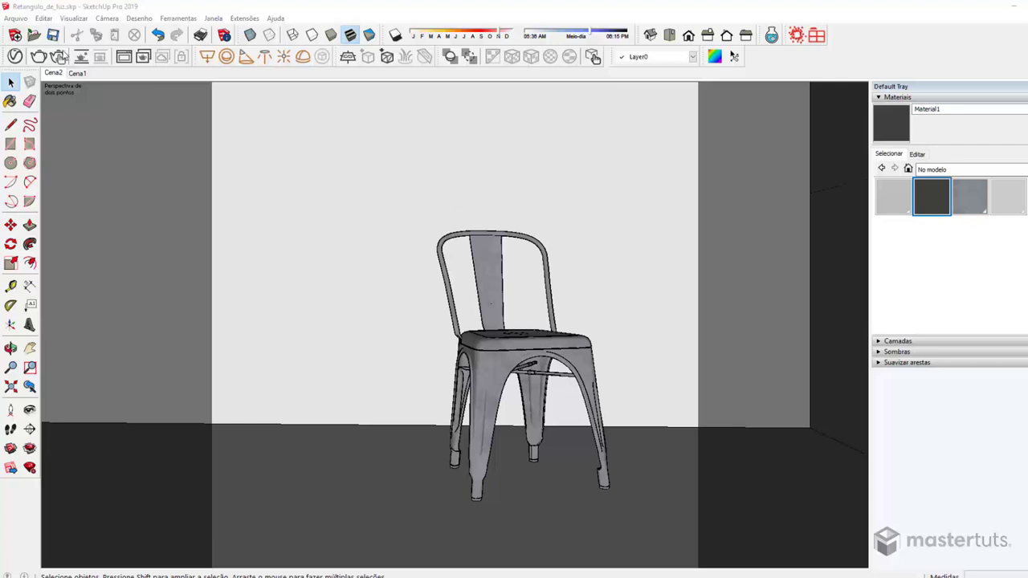
Step: Render the chair scene with V-Ray, opening the 800 x 800 frame buffer
click(37, 55)
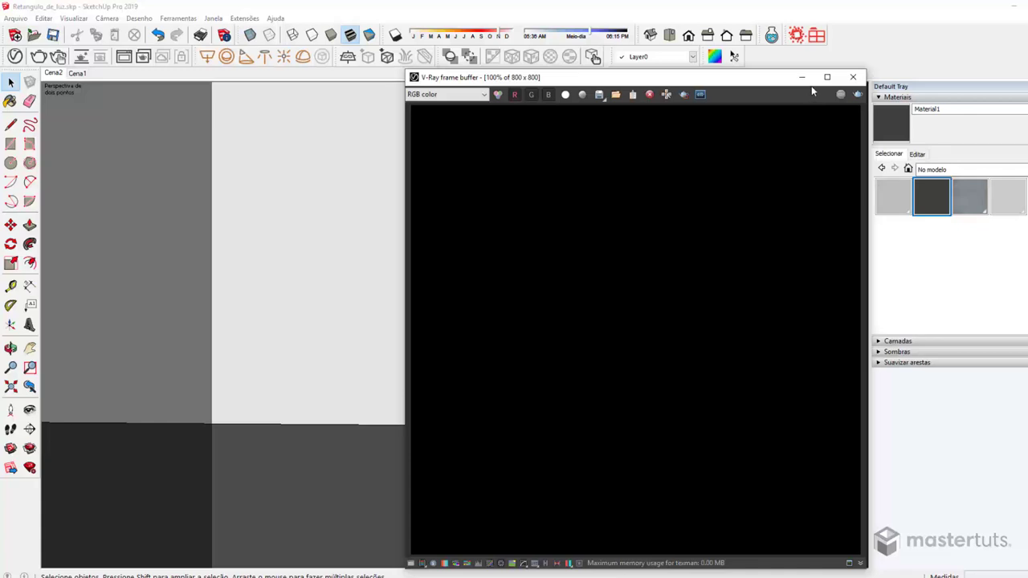
Step: Inspect the scene's V-Ray lights and render/environment settings in the Asset Editor, then close the render window
click(14, 56)
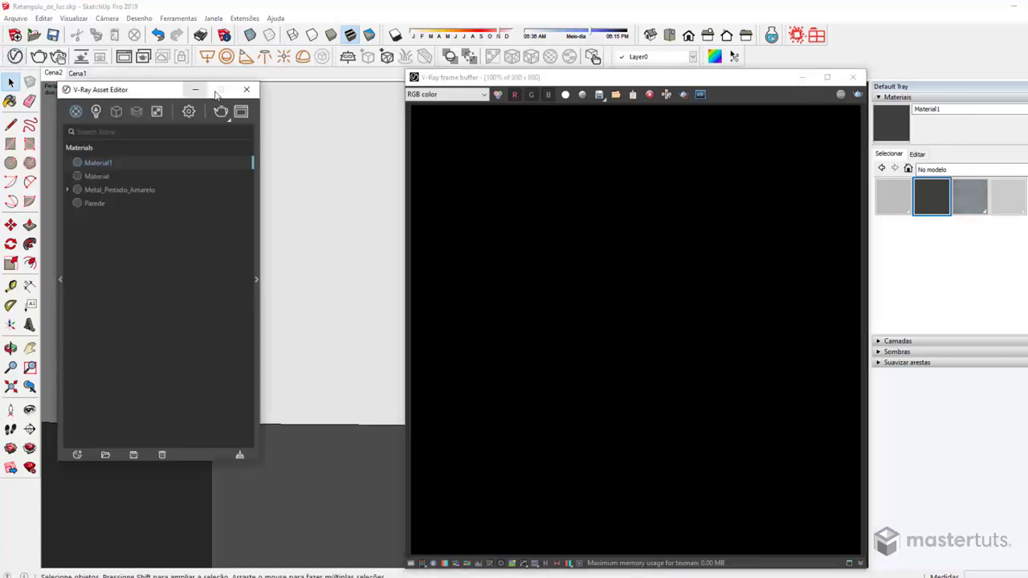
click(247, 89)
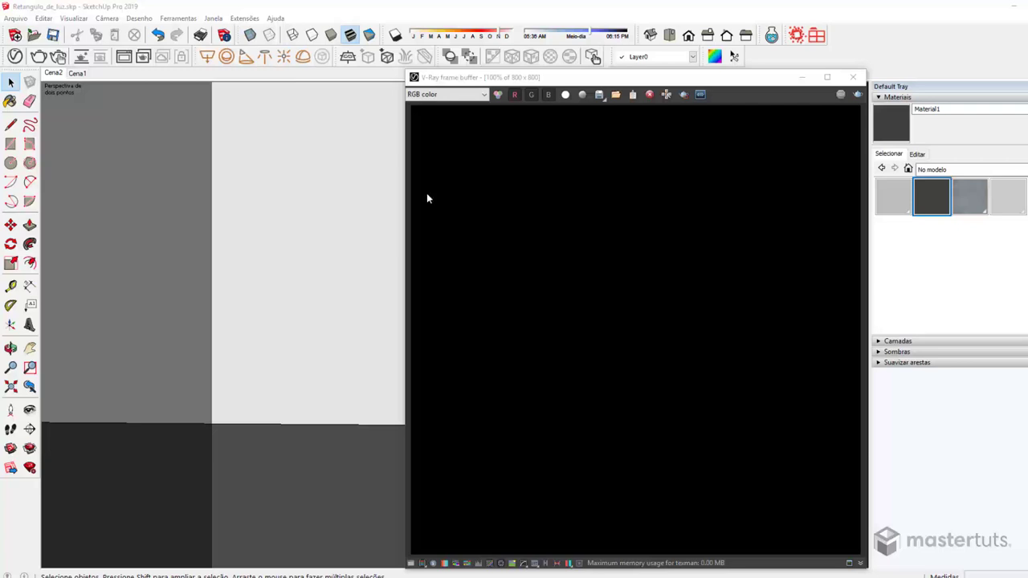
click(12, 63)
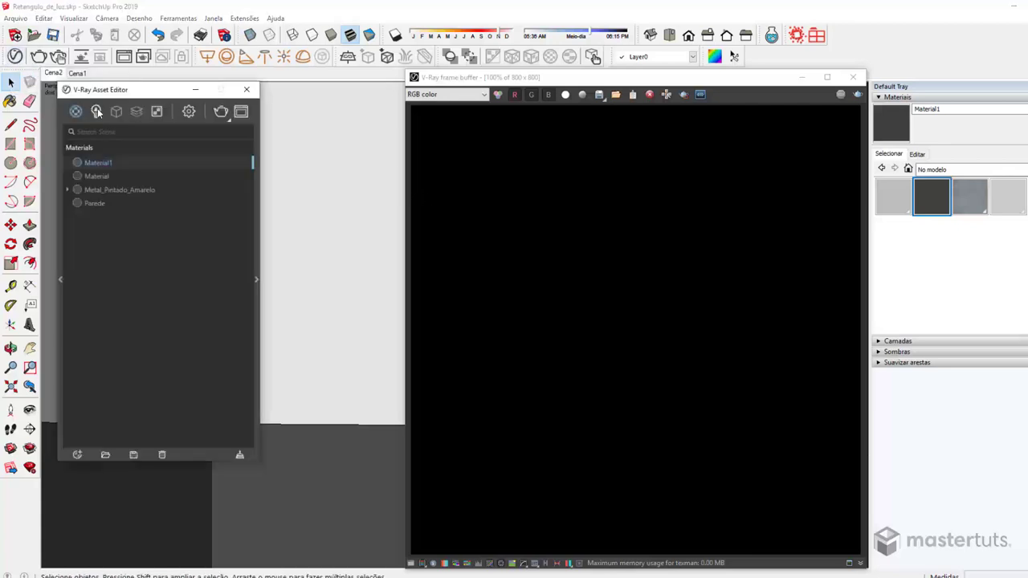
click(95, 111)
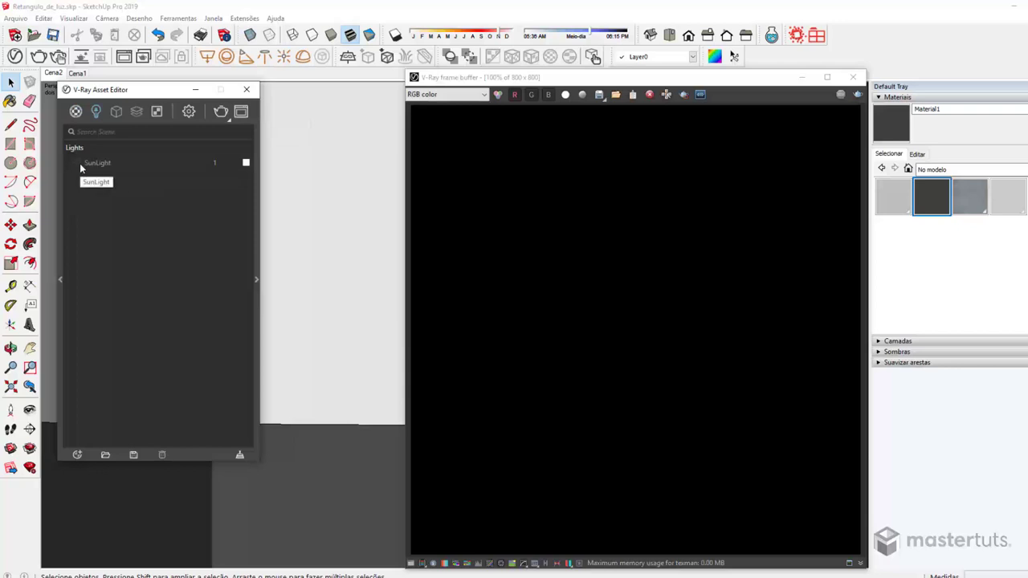
click(188, 112)
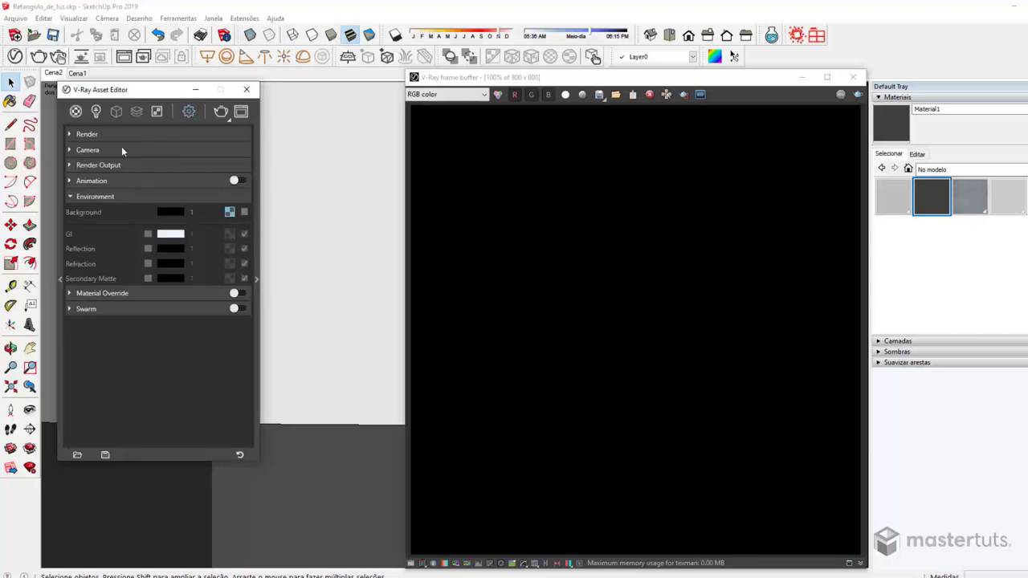
click(248, 93)
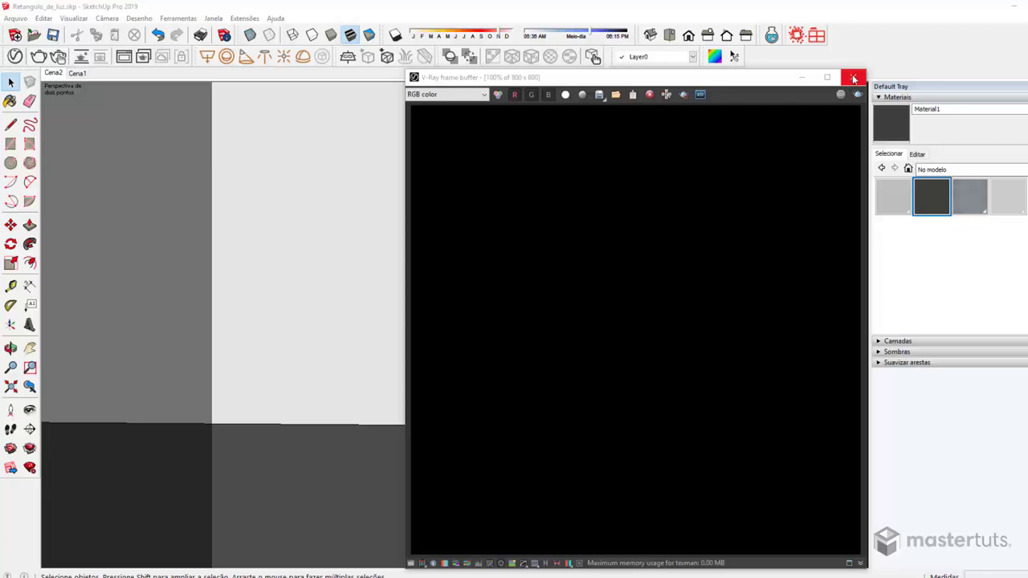
click(853, 79)
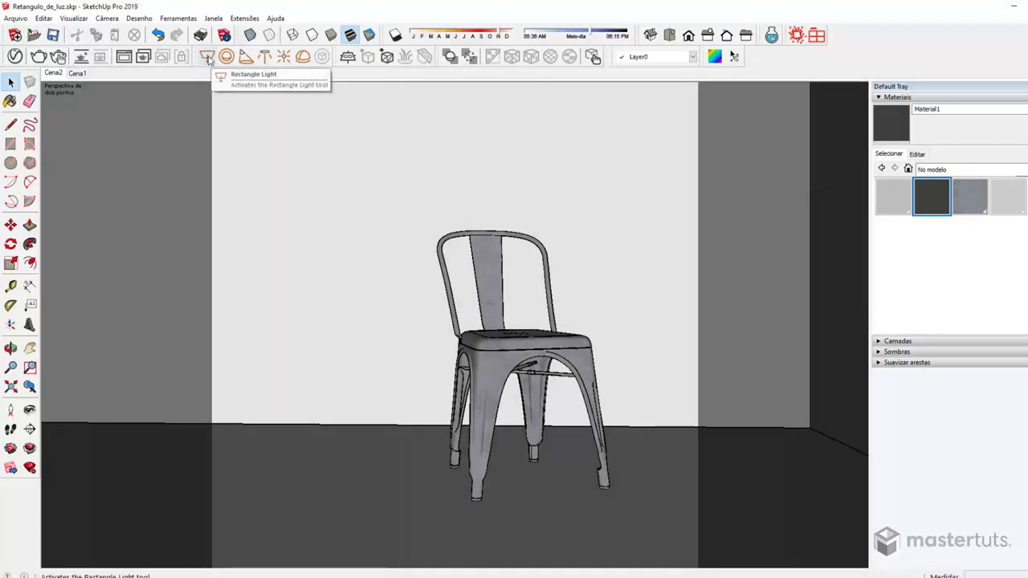
Step: Activate the V-Ray Rectangle Light tool and hide the Paredes walls layer
click(210, 57)
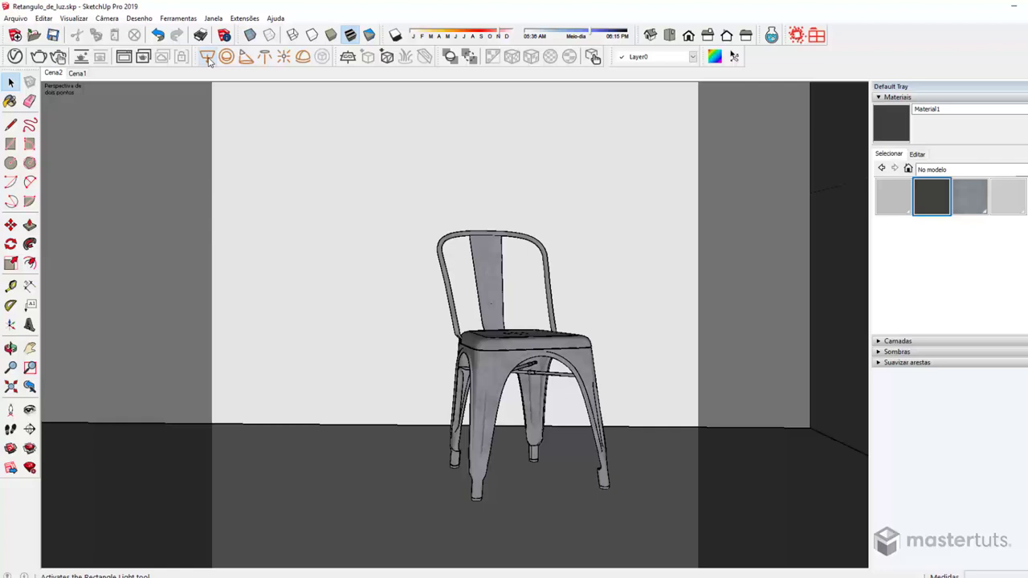
click(208, 60)
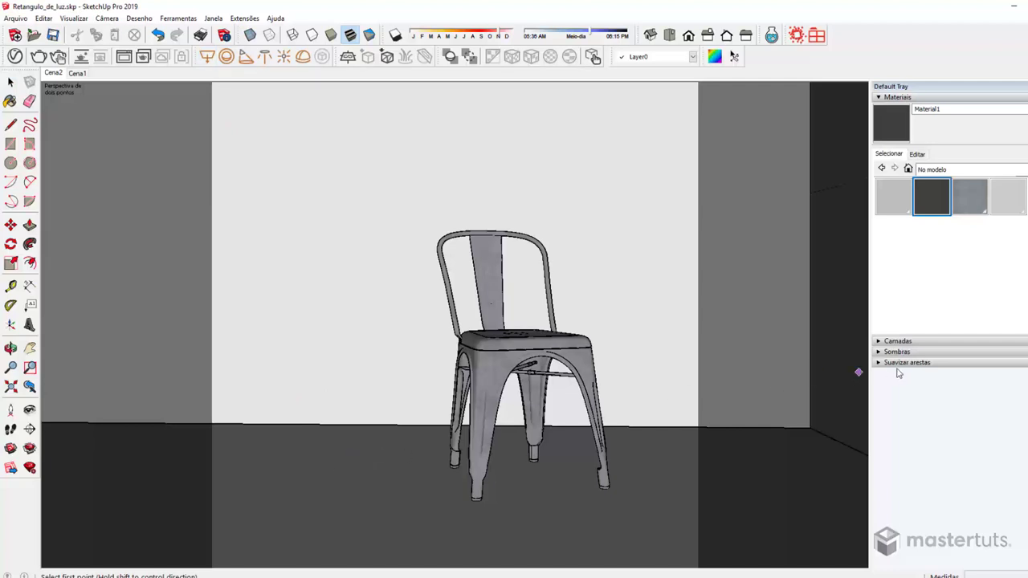
click(881, 343)
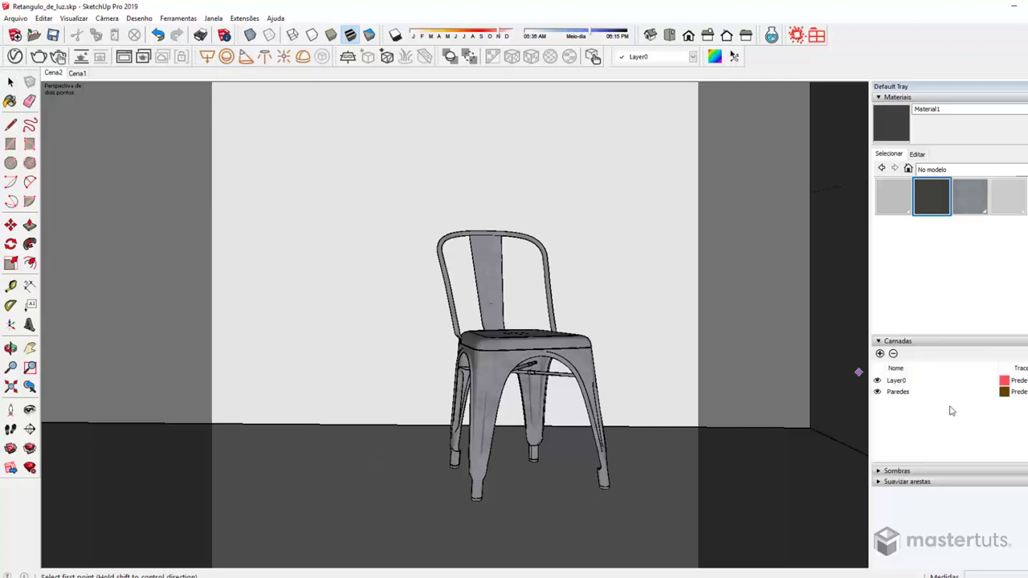
click(878, 392)
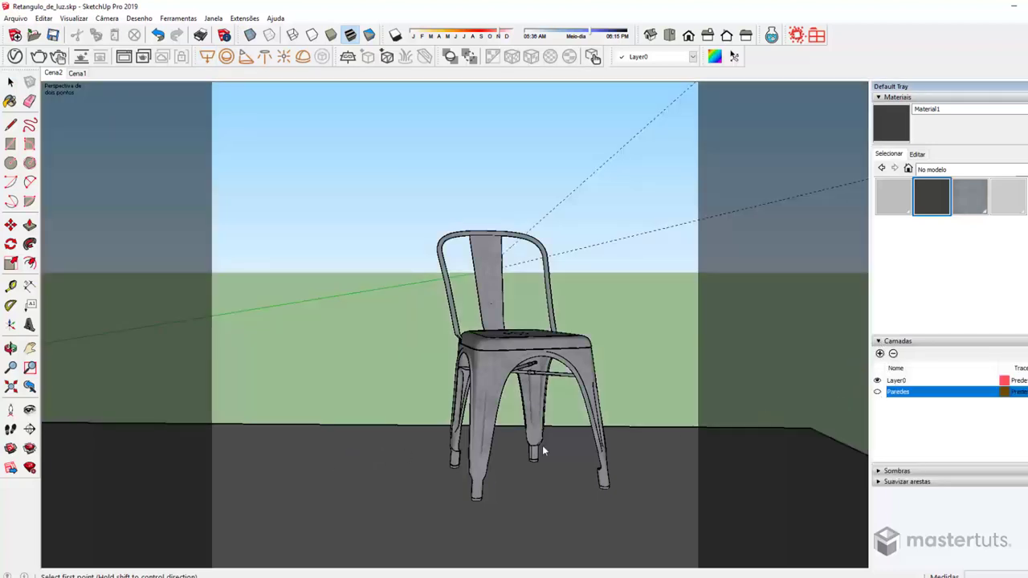
Step: Draw a V-Ray rectangle light flat on the floor left of the chair, checking it from above
click(292, 456)
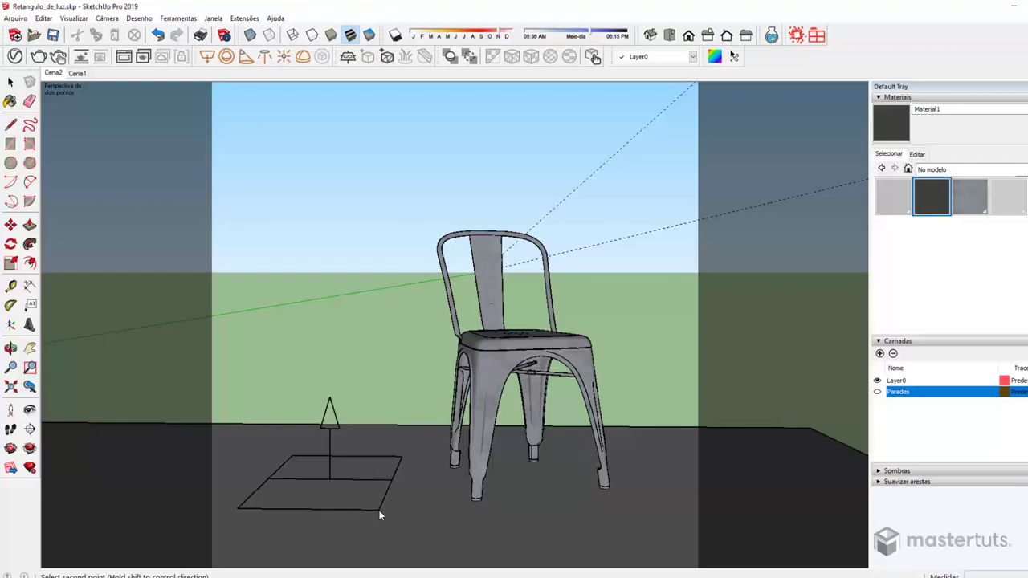
scroll(359, 529, down, 3)
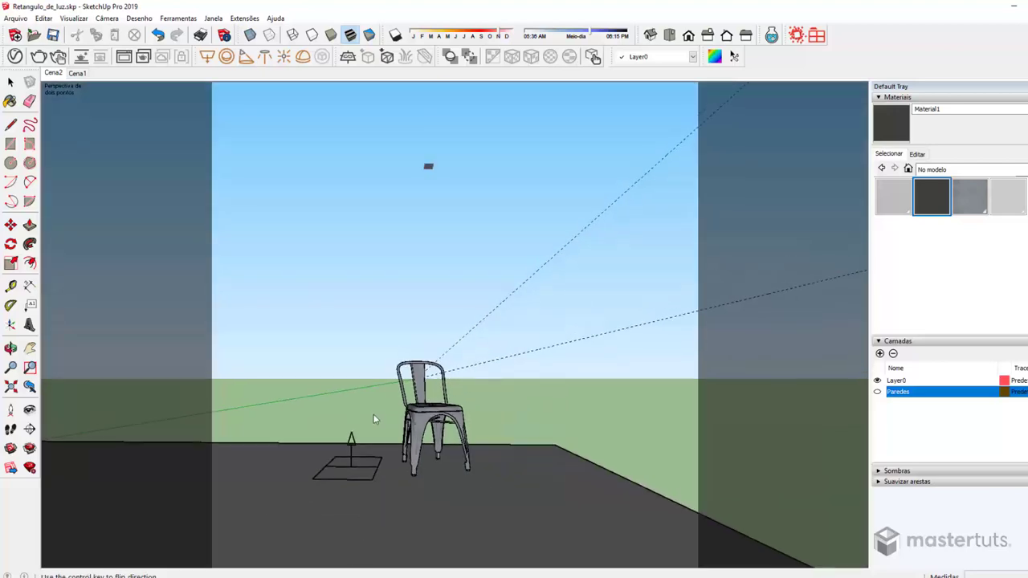
mouse_move(359, 529)
middle_down()
mouse_move(318, 523)
mouse_move(385, 452)
mouse_move(257, 310)
mouse_move(348, 418)
middle_up()
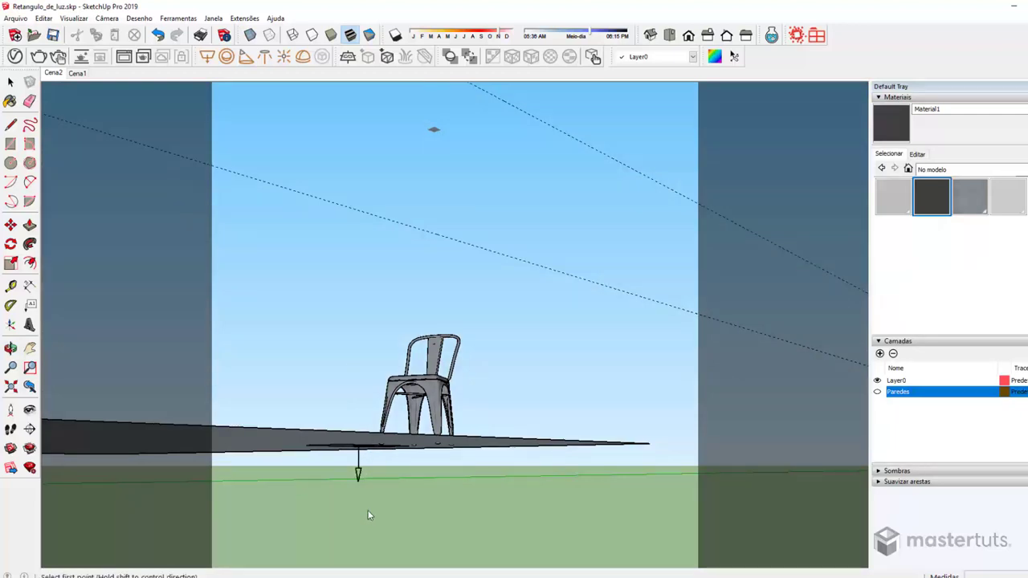
mouse_move(365, 455)
middle_down()
mouse_move(426, 474)
mouse_move(346, 461)
middle_up()
scroll(346, 462, up, 1)
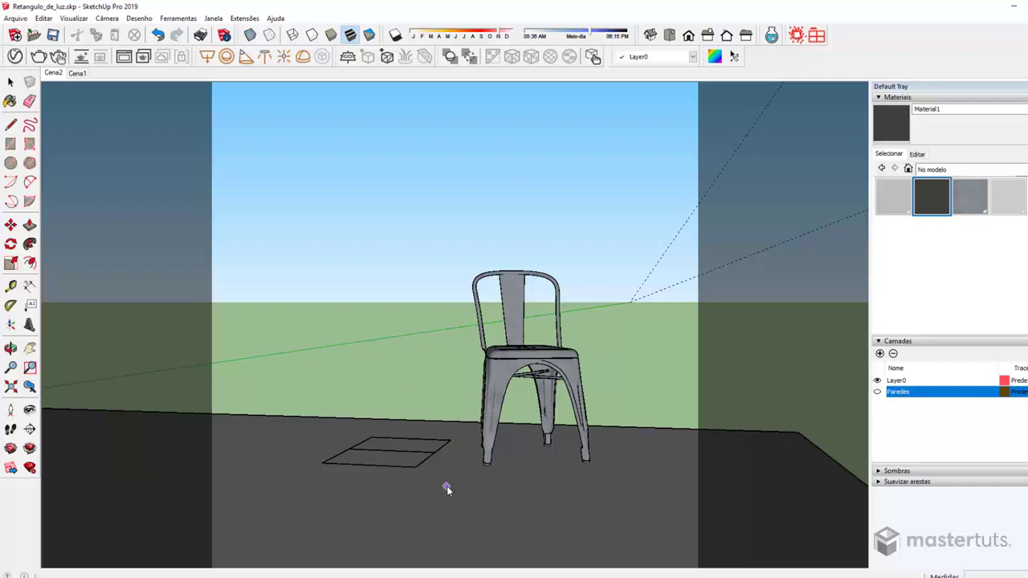
Step: Flip the floor rectangle light along its blue, then red component axis so it points downward
key(space)
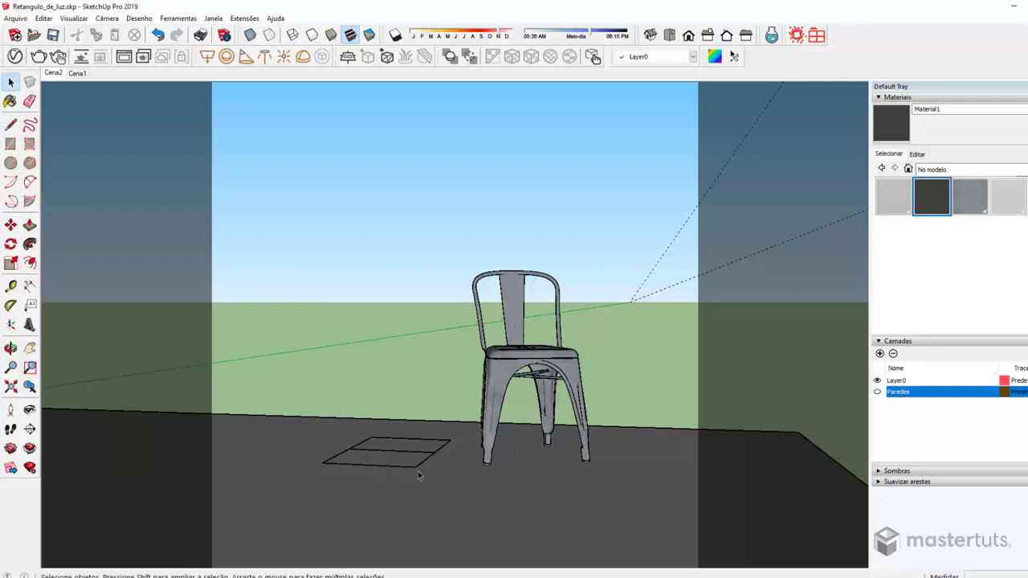
click(417, 471)
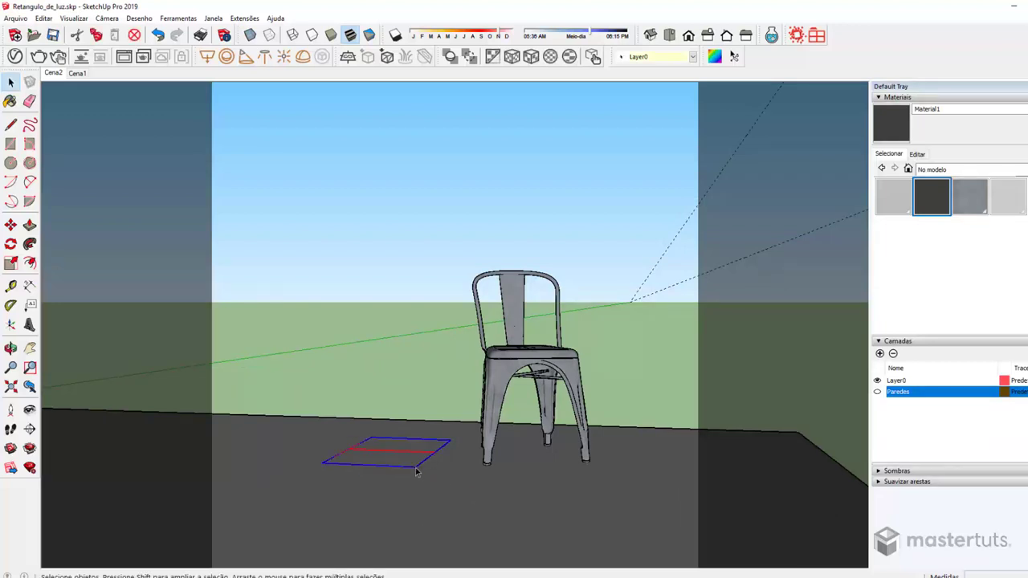
right_click(417, 472)
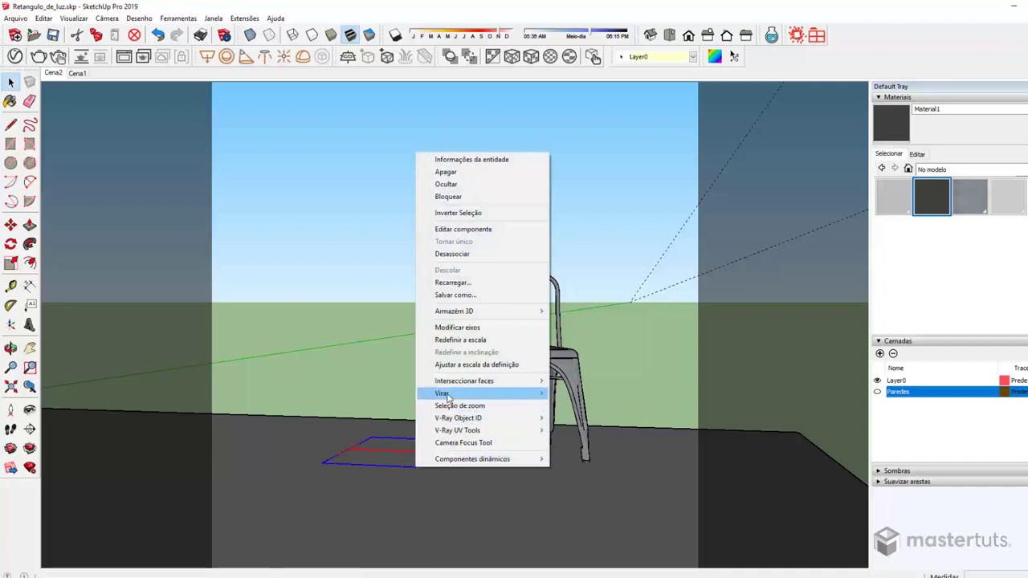
mouse_move(443, 393)
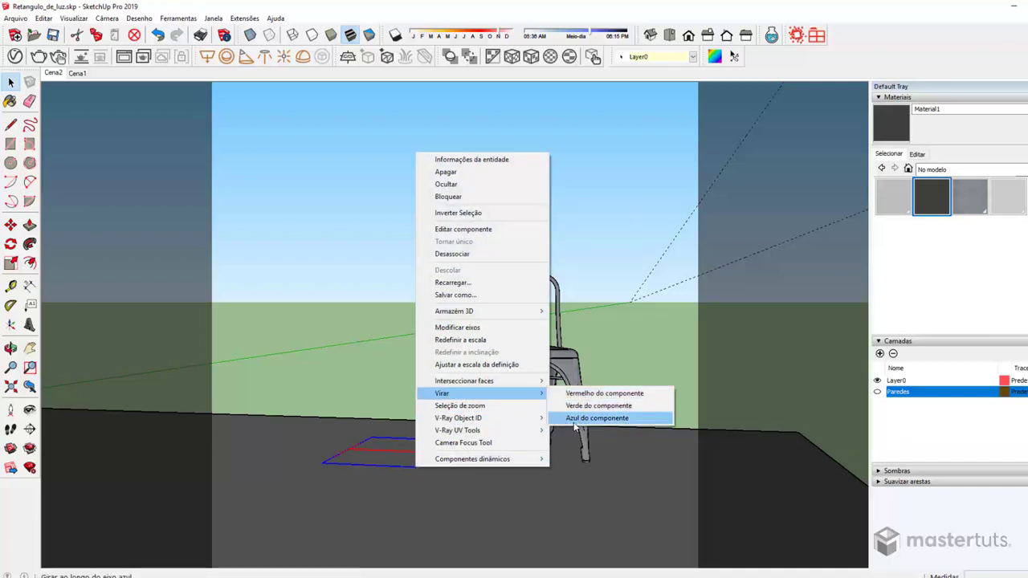
click(580, 424)
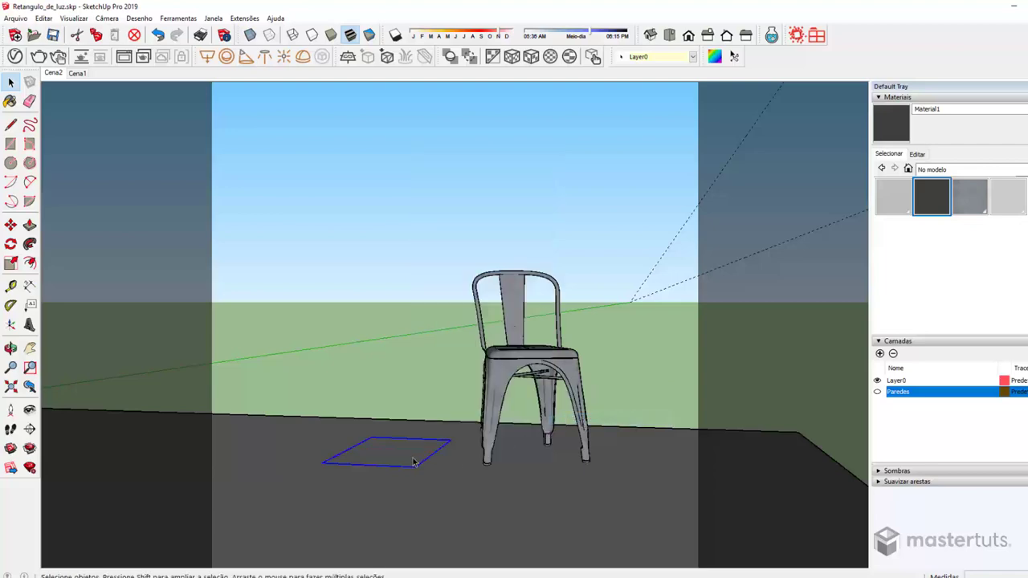
middle_drag(404, 420, 415, 292)
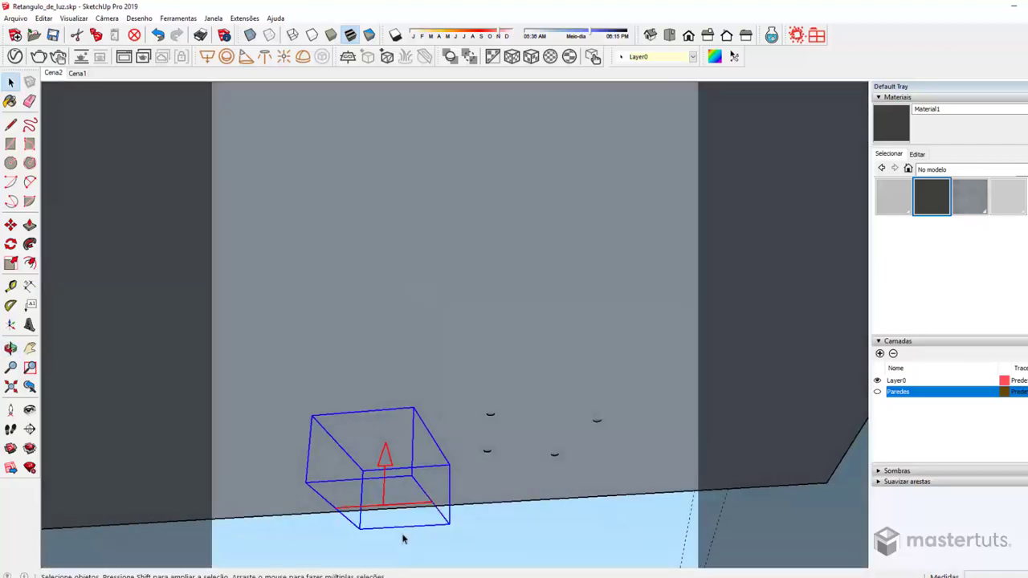
right_click(402, 508)
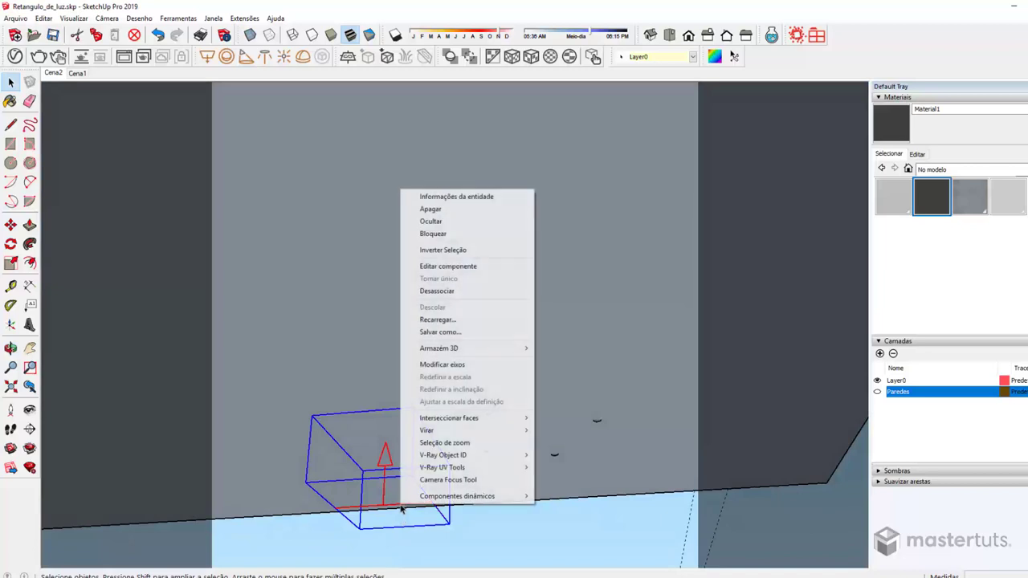
mouse_move(450, 430)
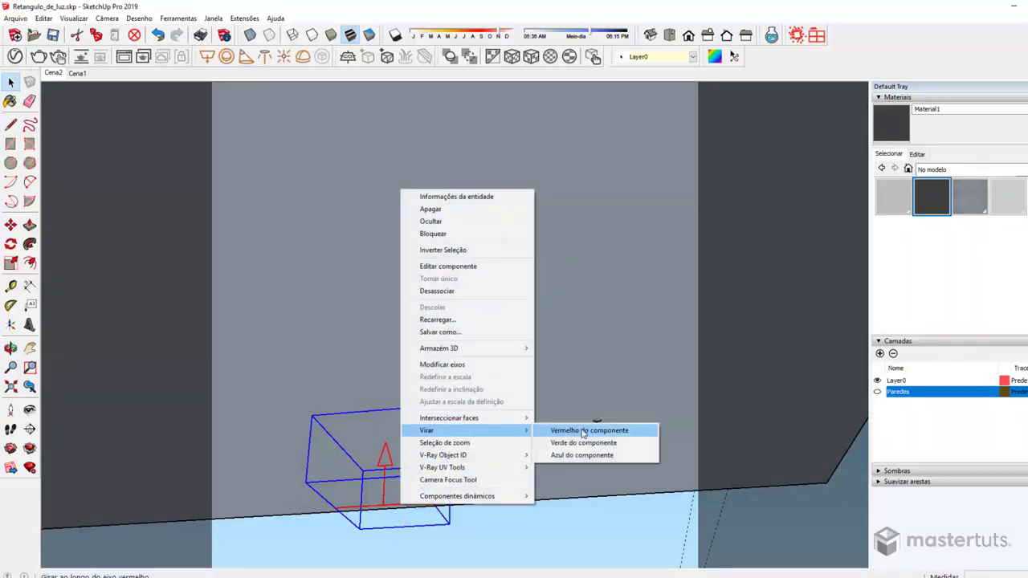
click(580, 455)
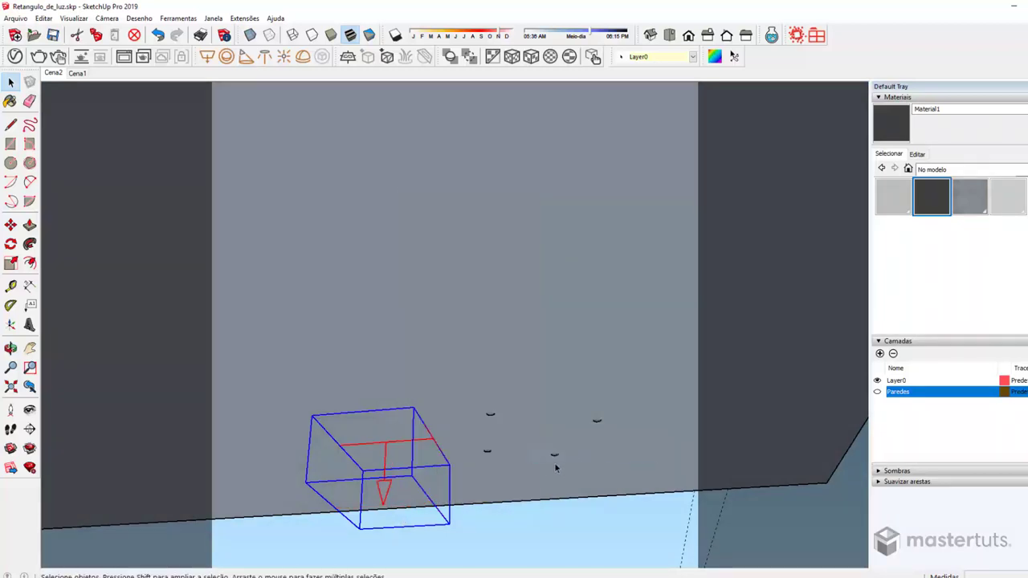
mouse_move(425, 412)
middle_down()
mouse_move(443, 556)
mouse_move(435, 395)
mouse_move(459, 413)
middle_up()
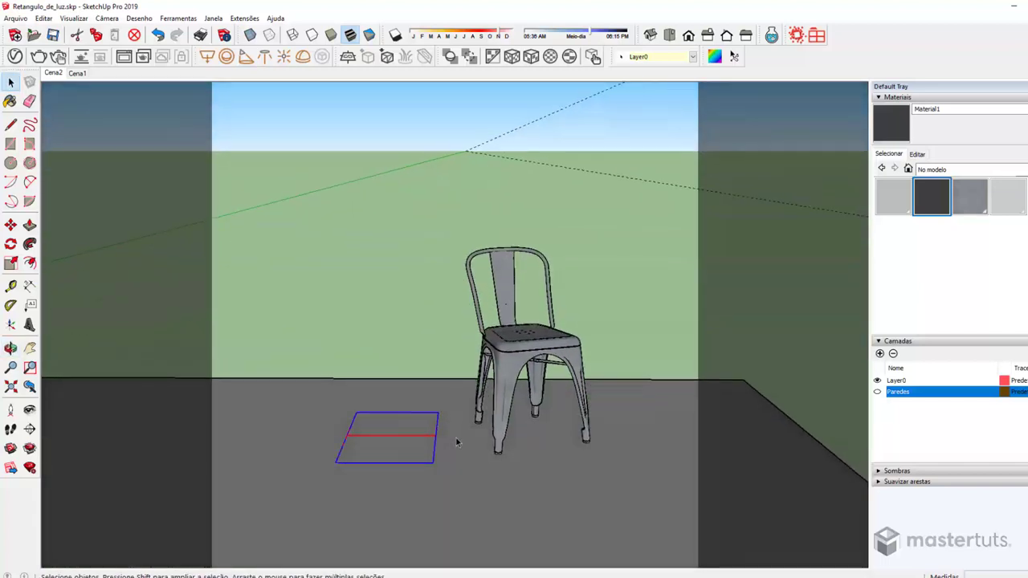
Step: Move the rectangle light from the floor up to hang centred above the chair, checking in Cena2
key(m)
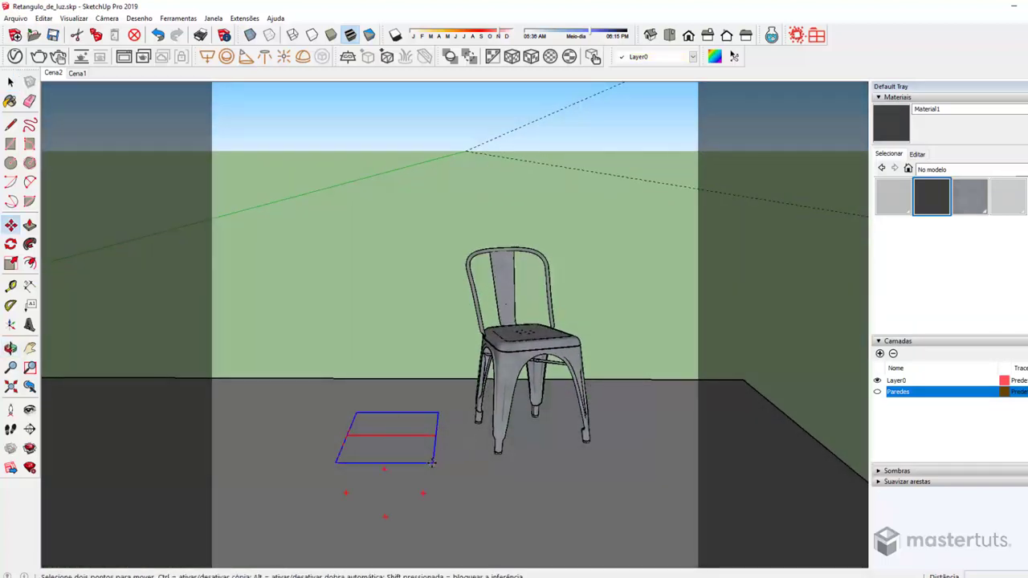
click(432, 463)
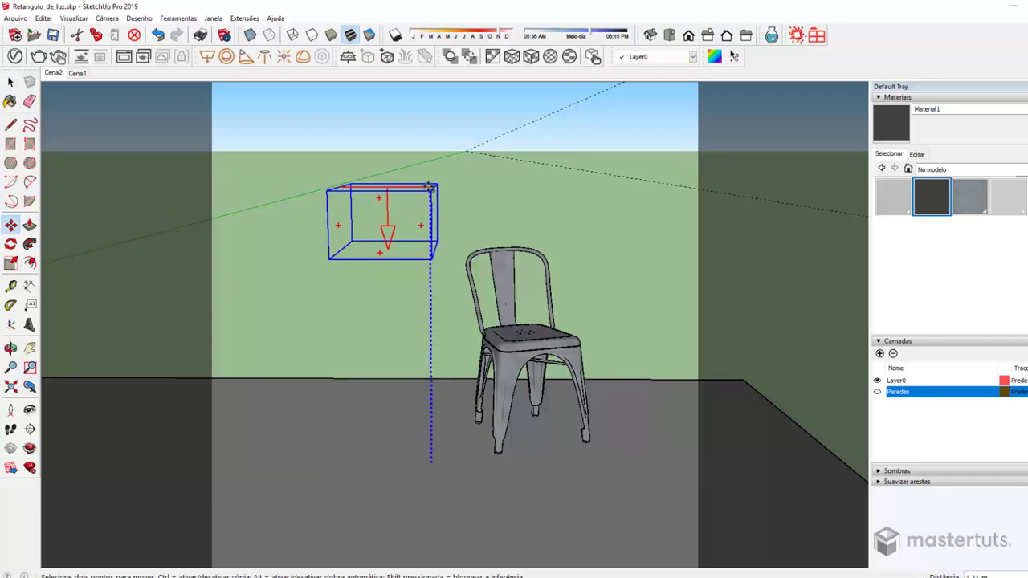
click(430, 146)
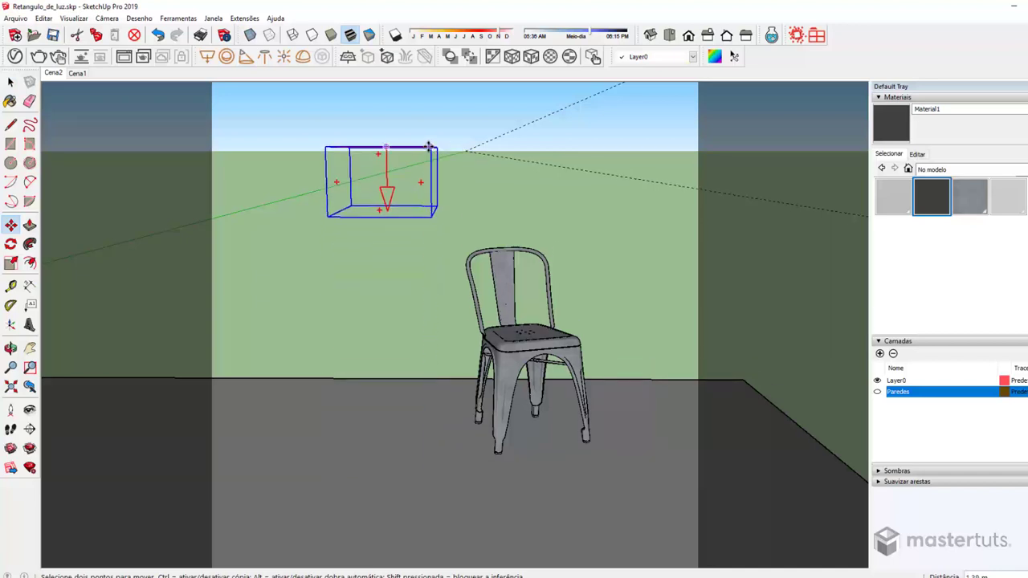
click(54, 74)
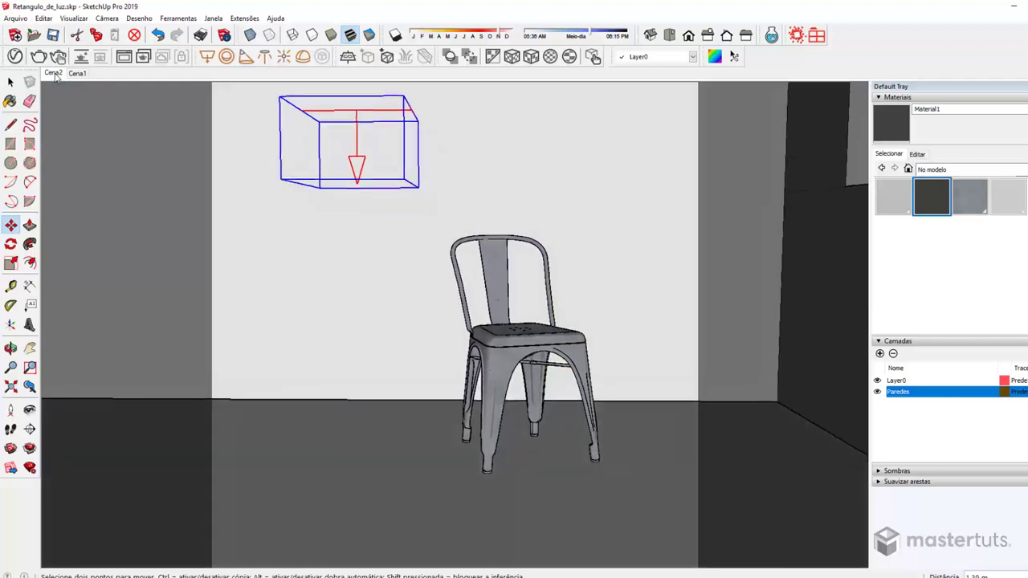
click(311, 242)
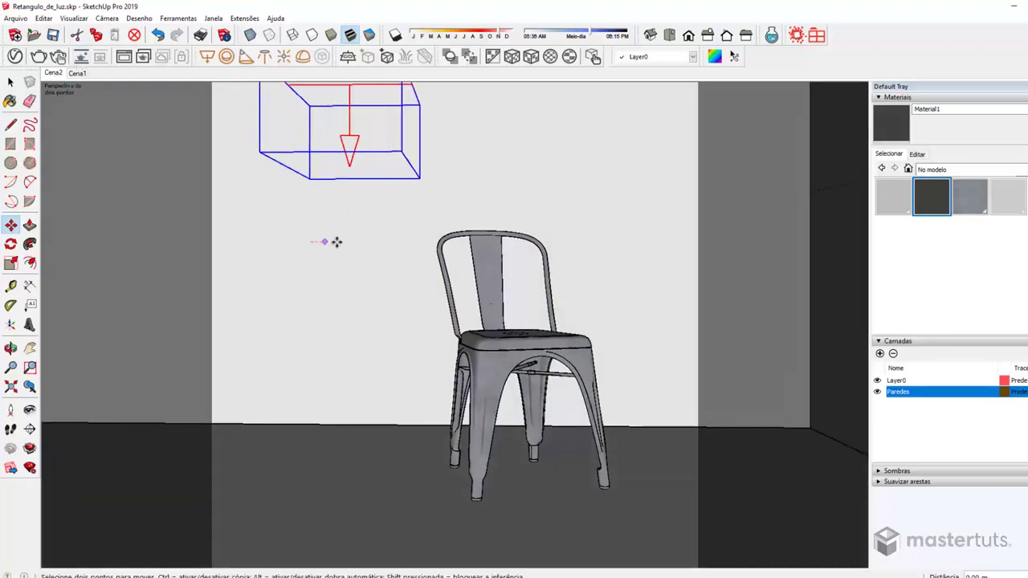
click(418, 245)
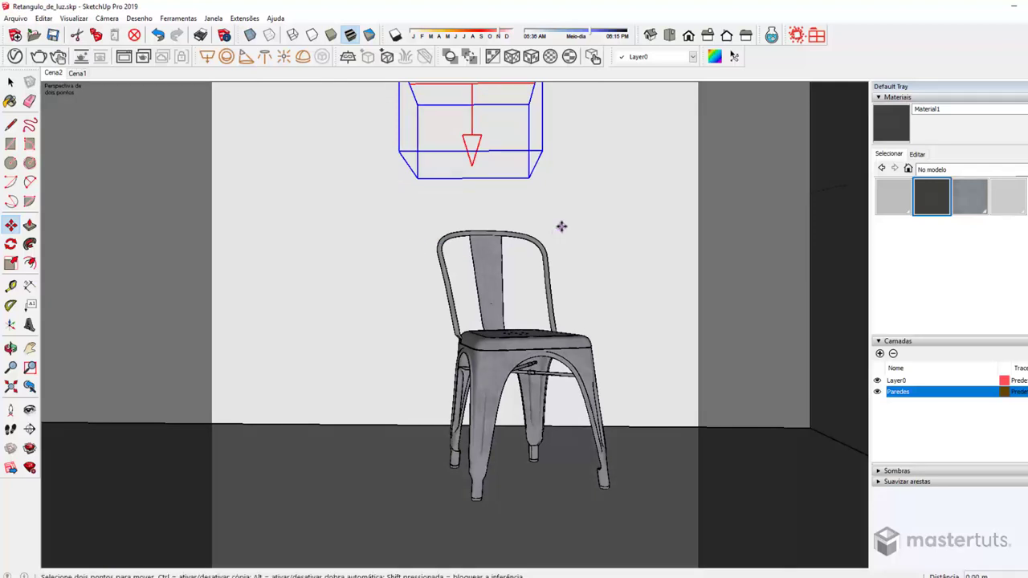
key(ctrl+z)
key(ctrl+z)
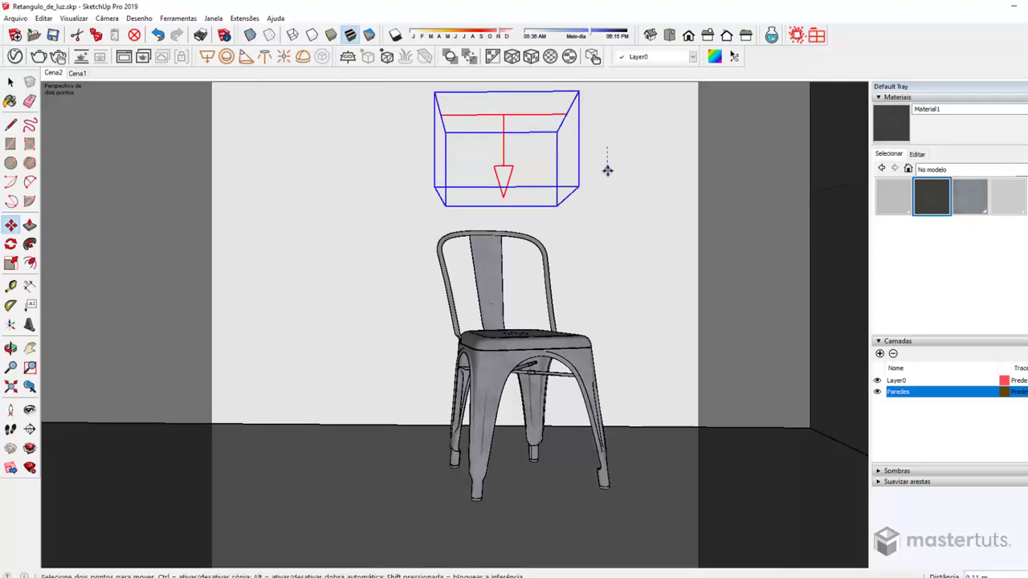
key(space)
click(381, 514)
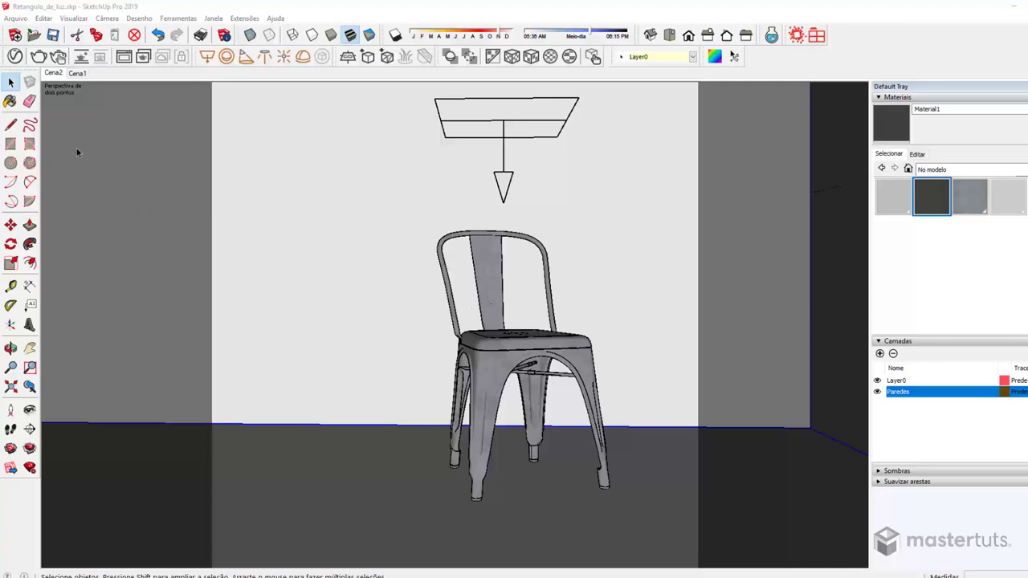
Step: Show the V-Ray Settings tab with the Camera rollout expanded, exposure value 9
click(14, 56)
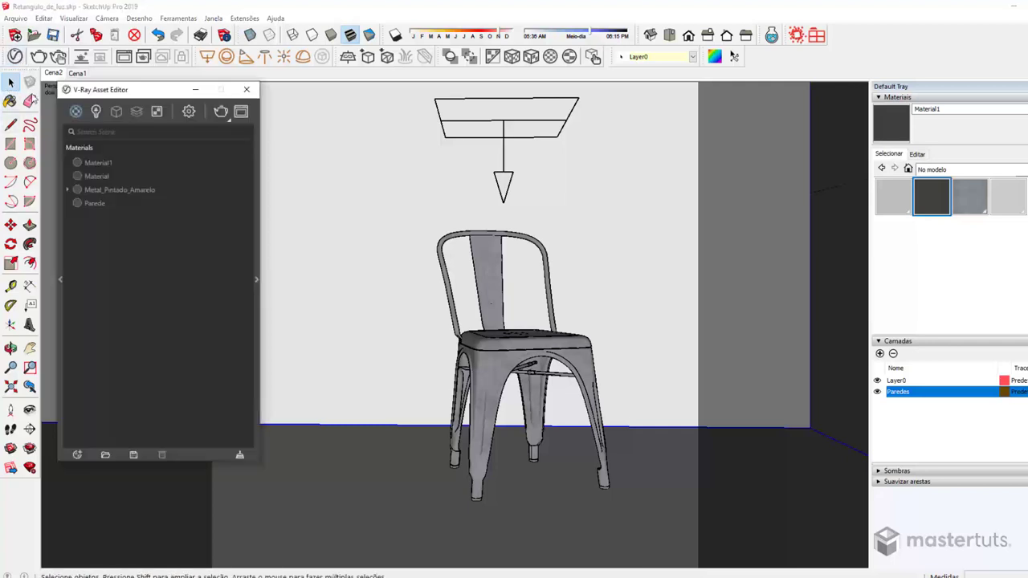
click(189, 112)
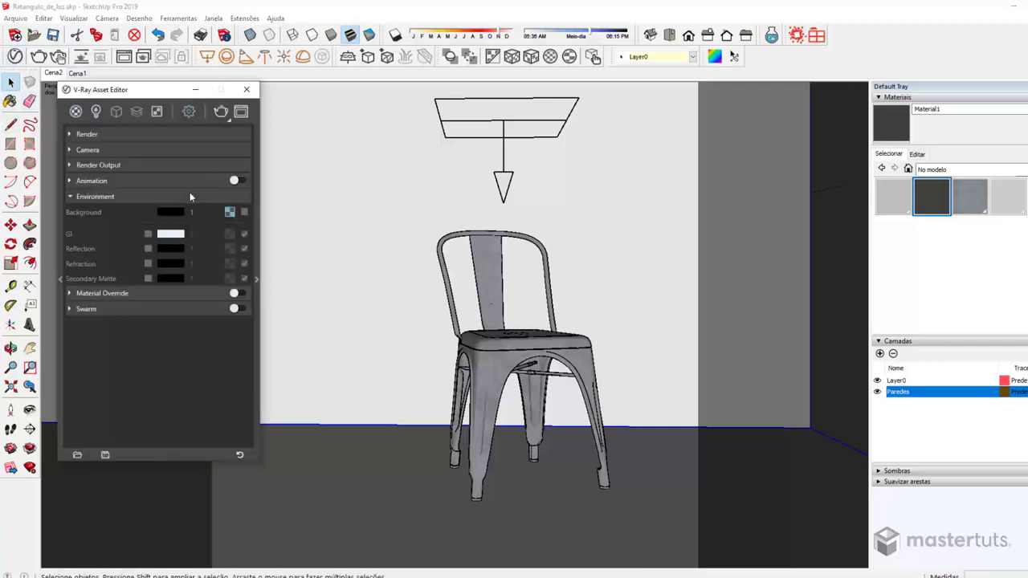
click(135, 149)
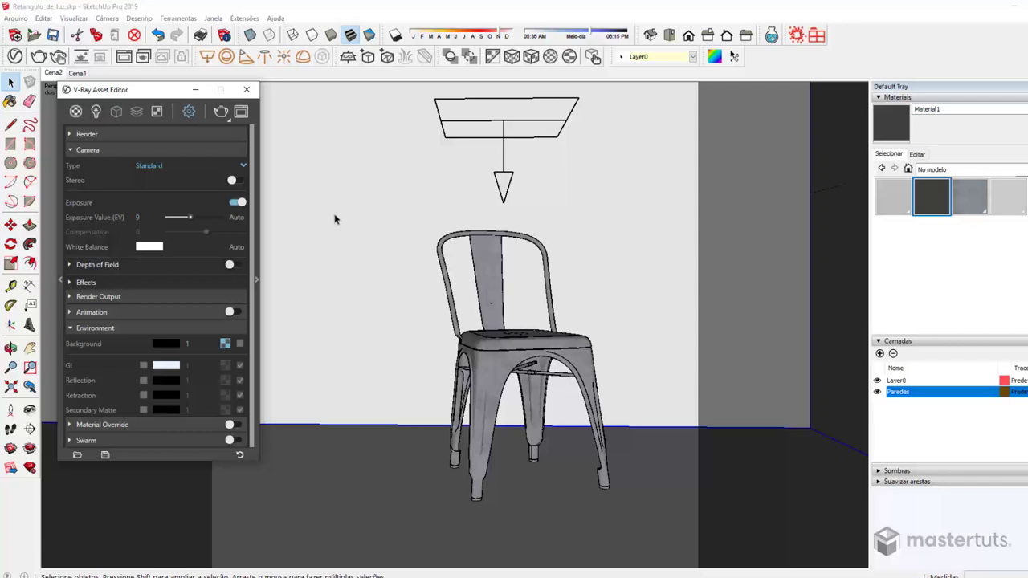
Step: Render the yellow chair lit from above and show the render's Exposure colour corrections
click(38, 58)
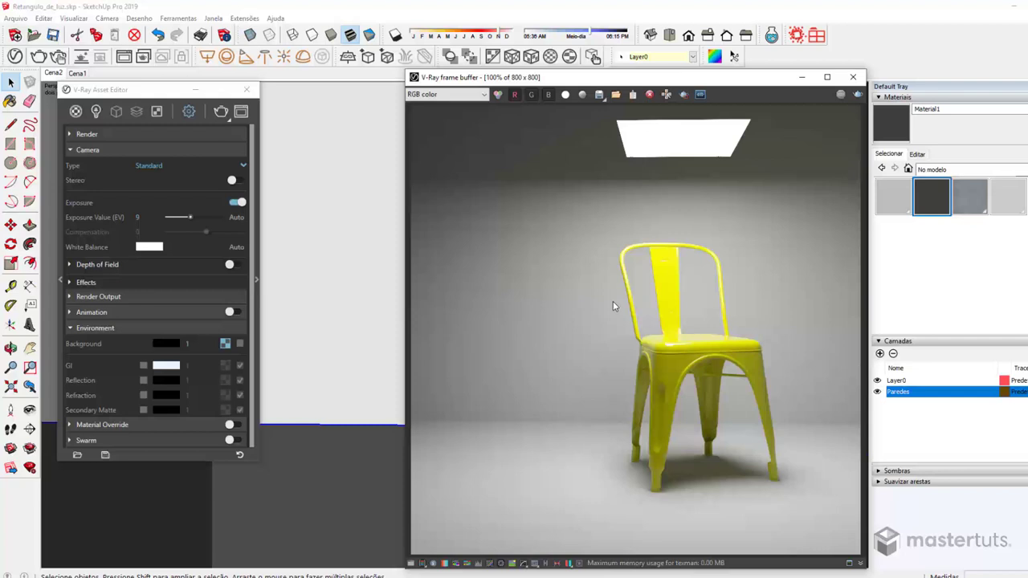
click(410, 563)
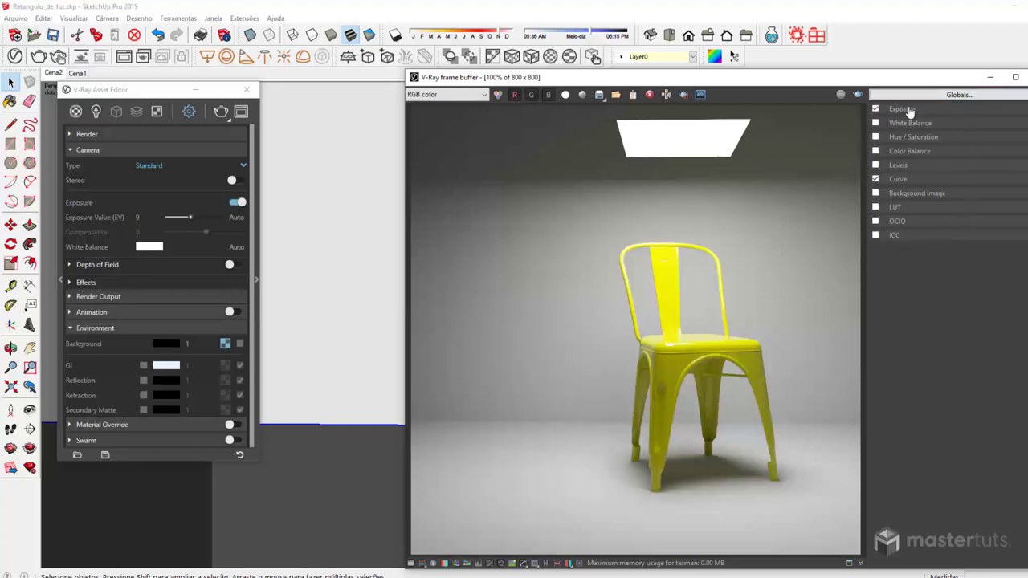
click(907, 109)
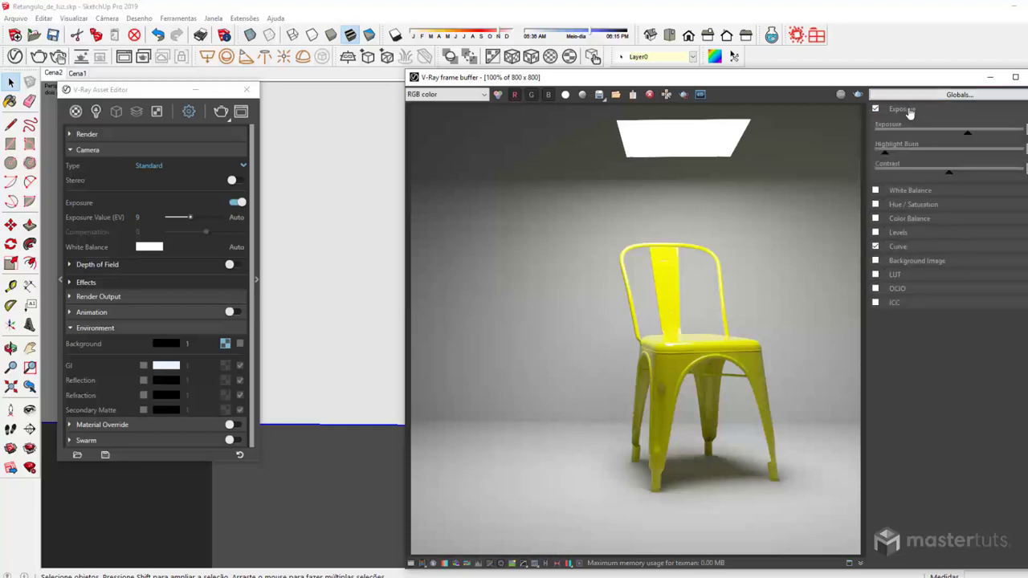
Step: Check the Curve correction, then hide the frame buffer's corrections panel
click(909, 247)
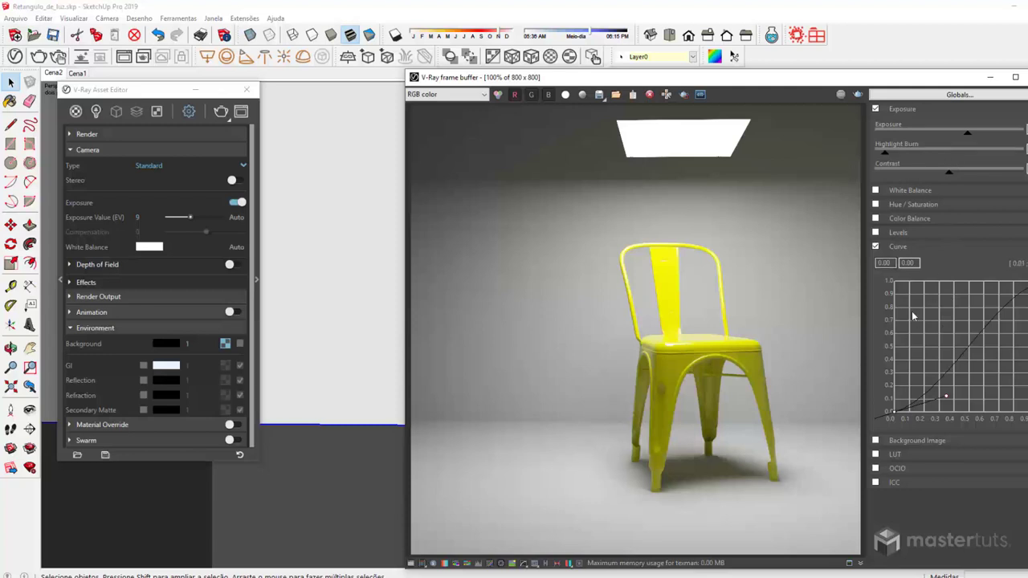
click(410, 563)
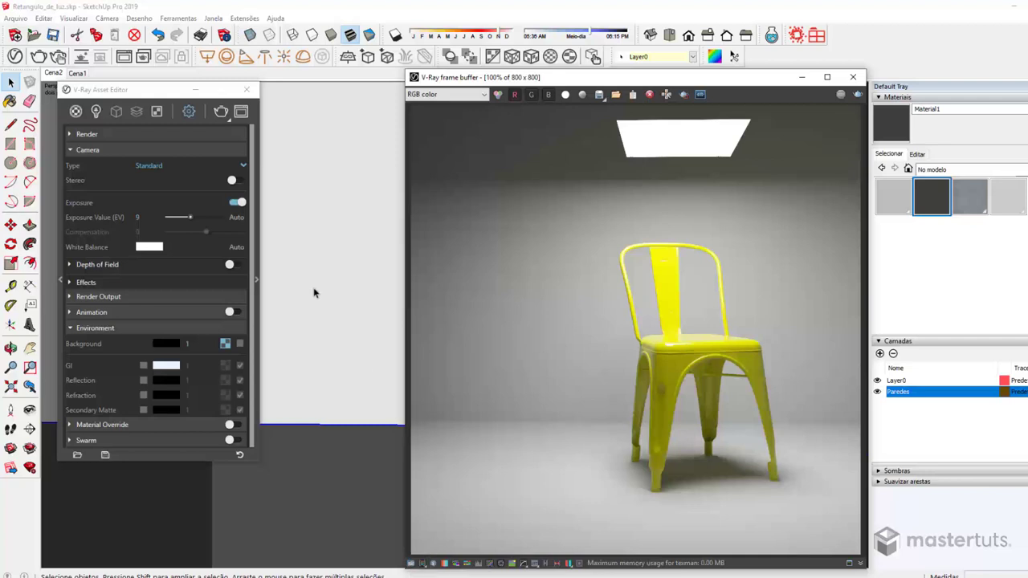
Step: Select the Rectangle Light in the Asset Editor's Lights list and move the frame buffer aside
click(96, 111)
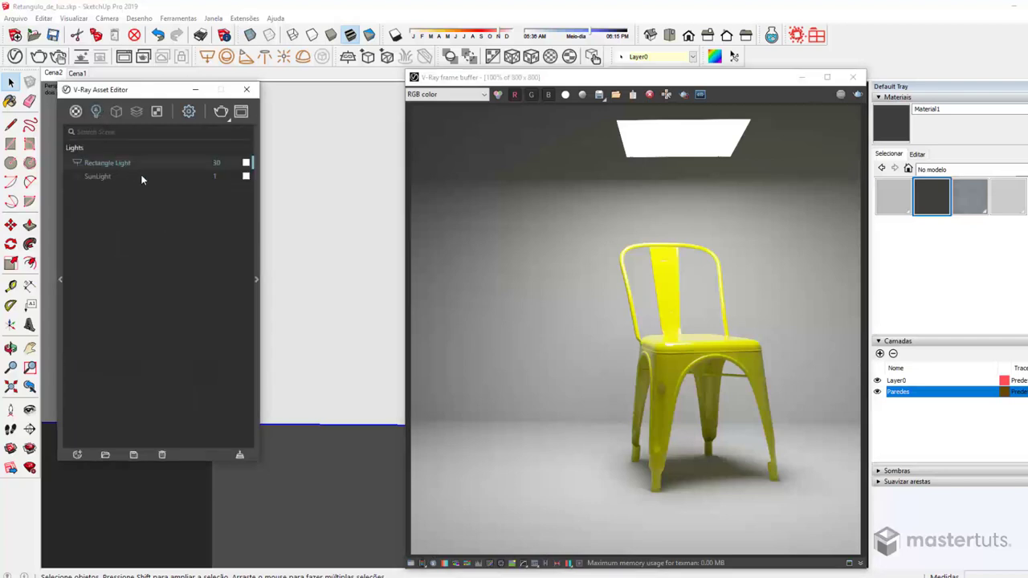
click(258, 278)
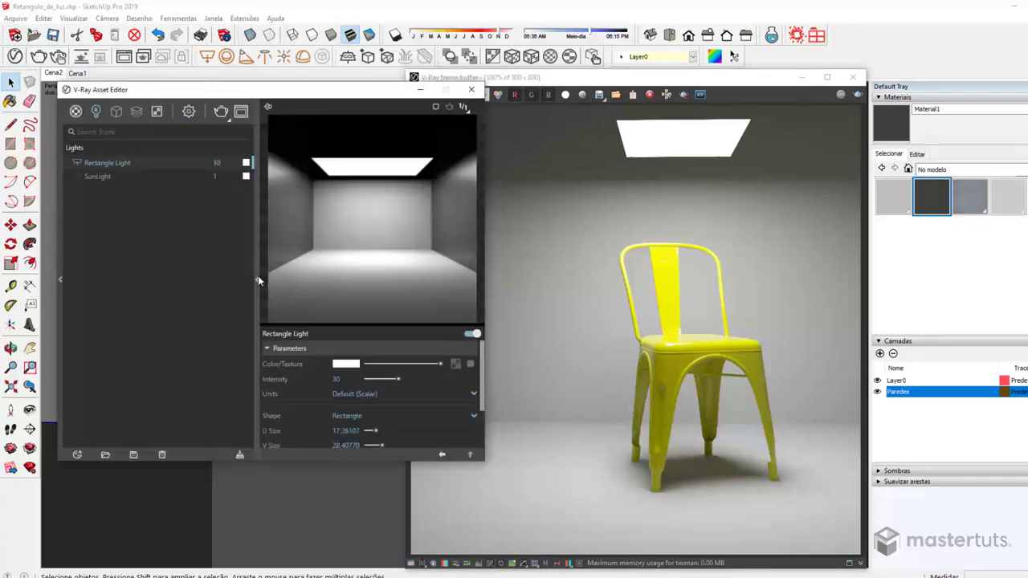
drag(586, 83, 673, 91)
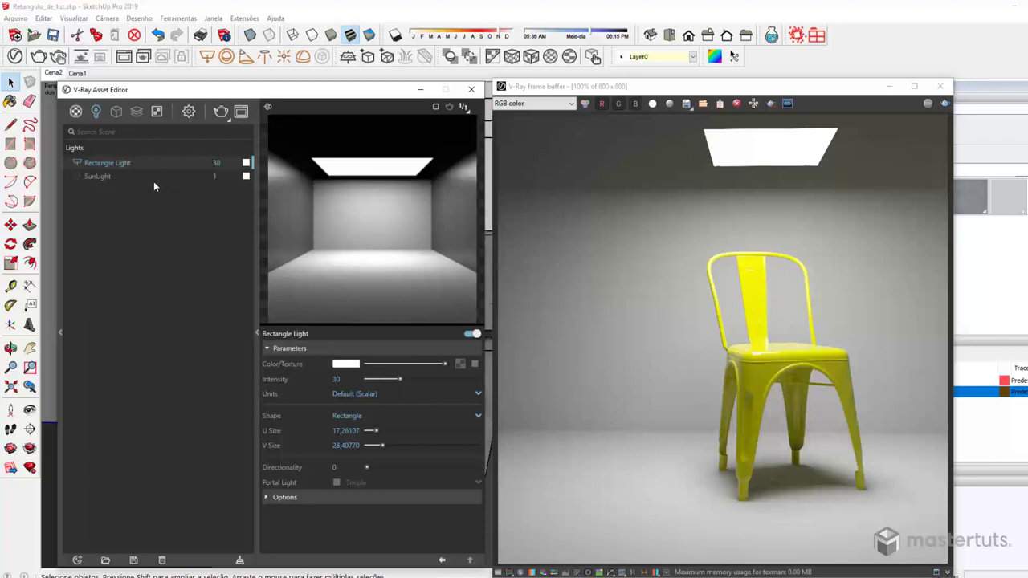
Step: Toggle the Rectangle Light off and on, check its white colour, and re-expand its Parameters showing intensity 30
click(78, 163)
click(468, 333)
click(246, 163)
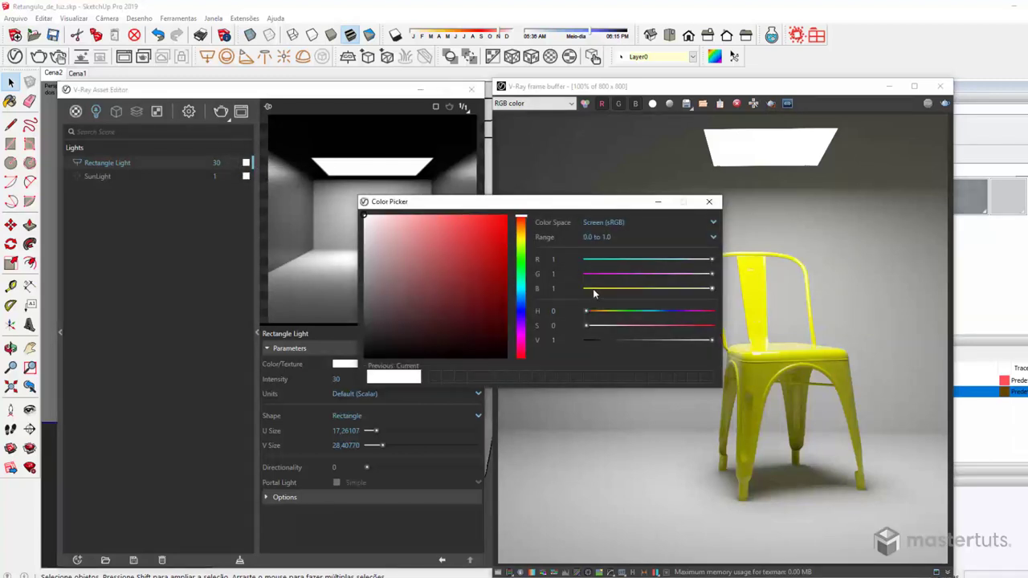
click(707, 203)
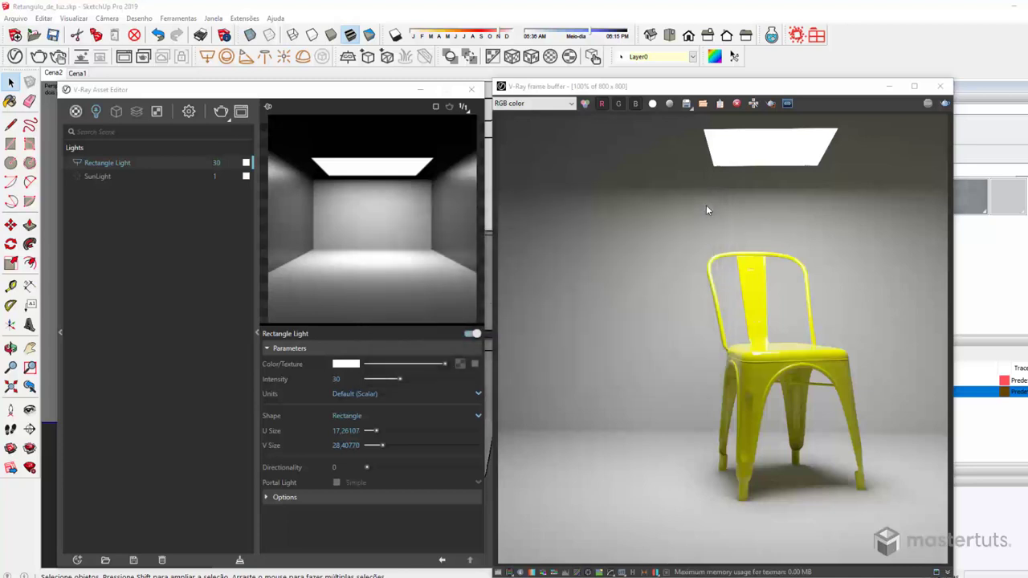
click(323, 348)
click(313, 364)
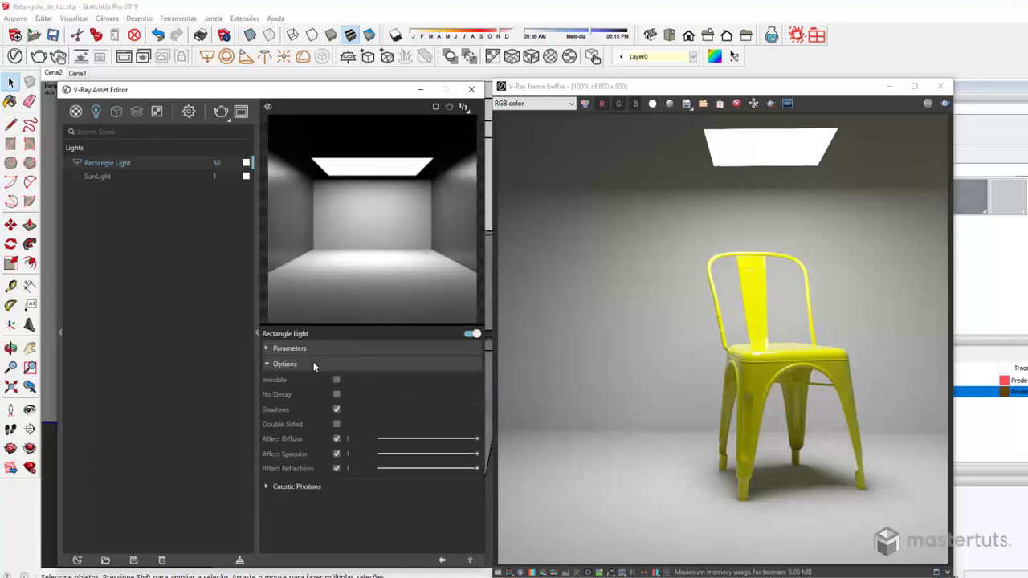
click(313, 364)
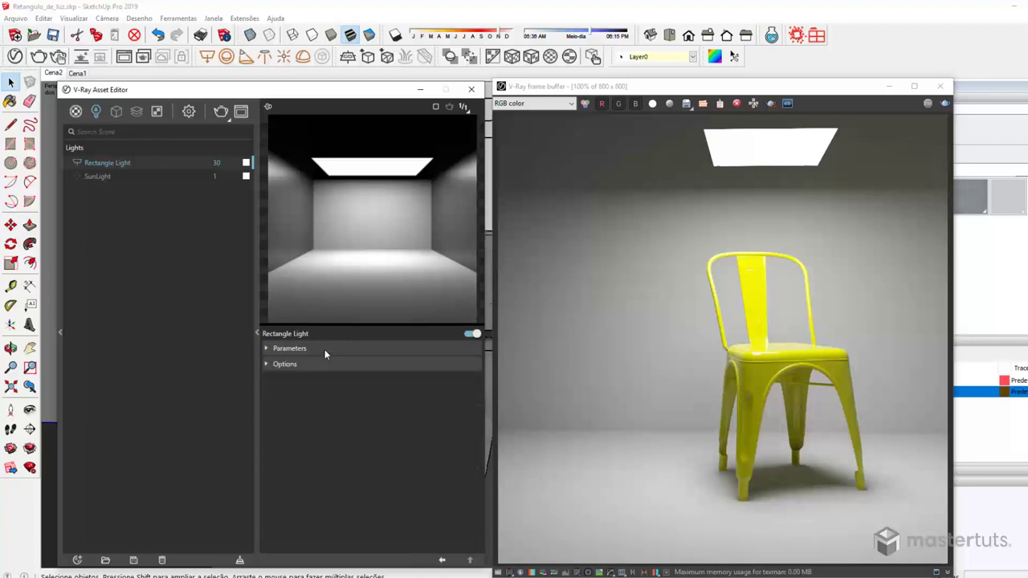
click(323, 349)
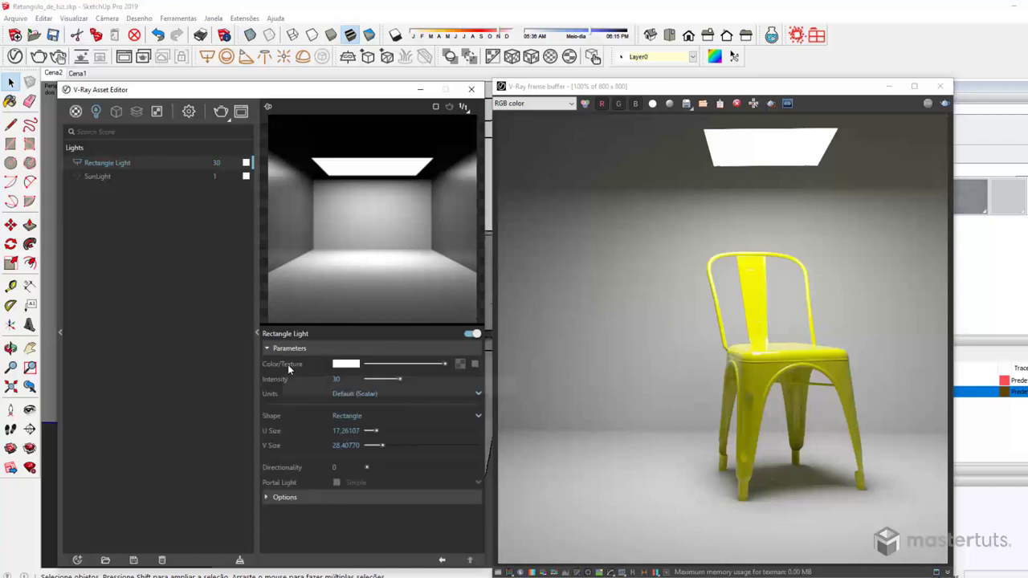
click(353, 366)
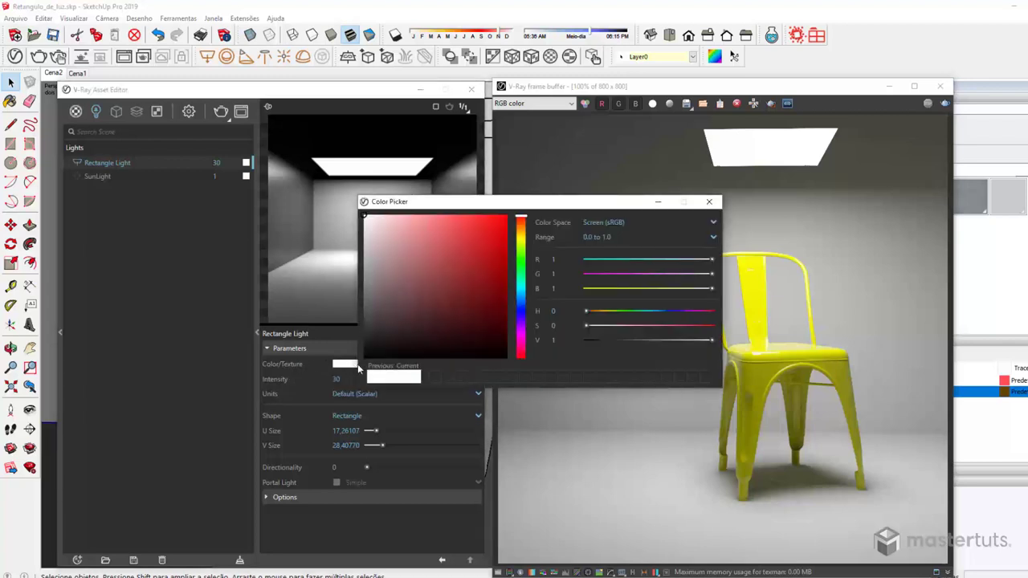
mouse_move(460, 248)
mouse_down()
mouse_move(445, 217)
mouse_move(401, 228)
mouse_up()
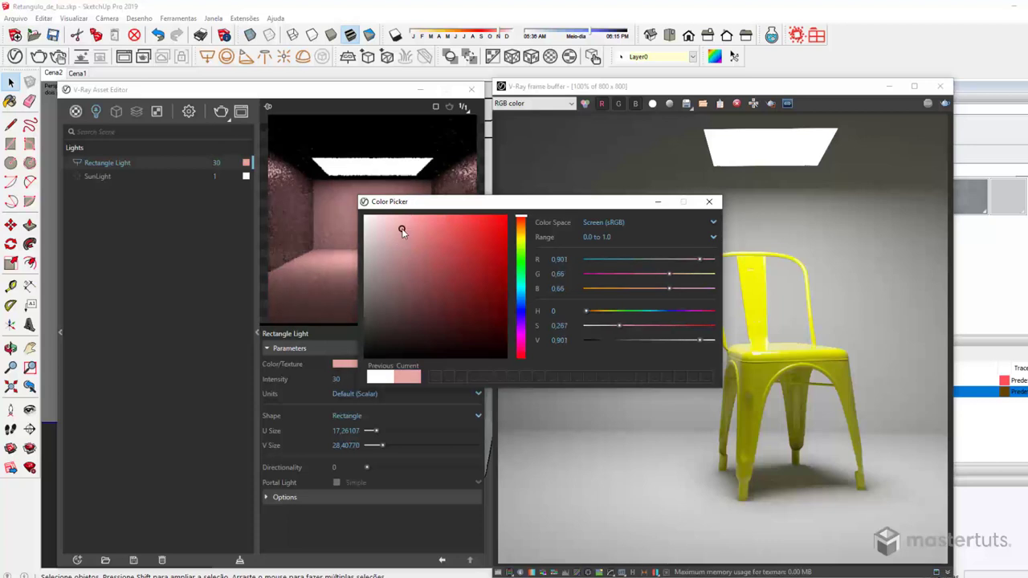
drag(520, 219, 448, 227)
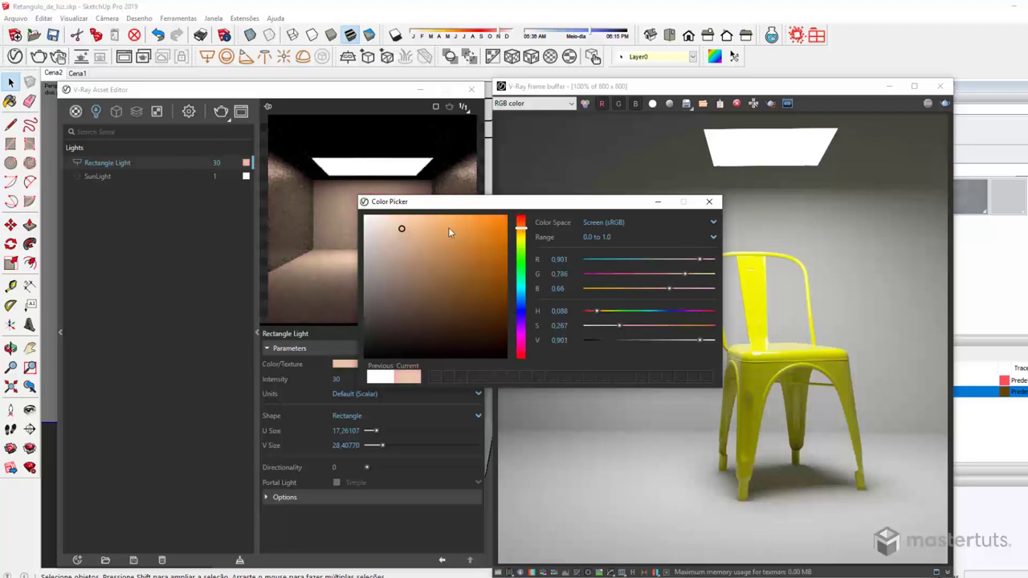
click(392, 228)
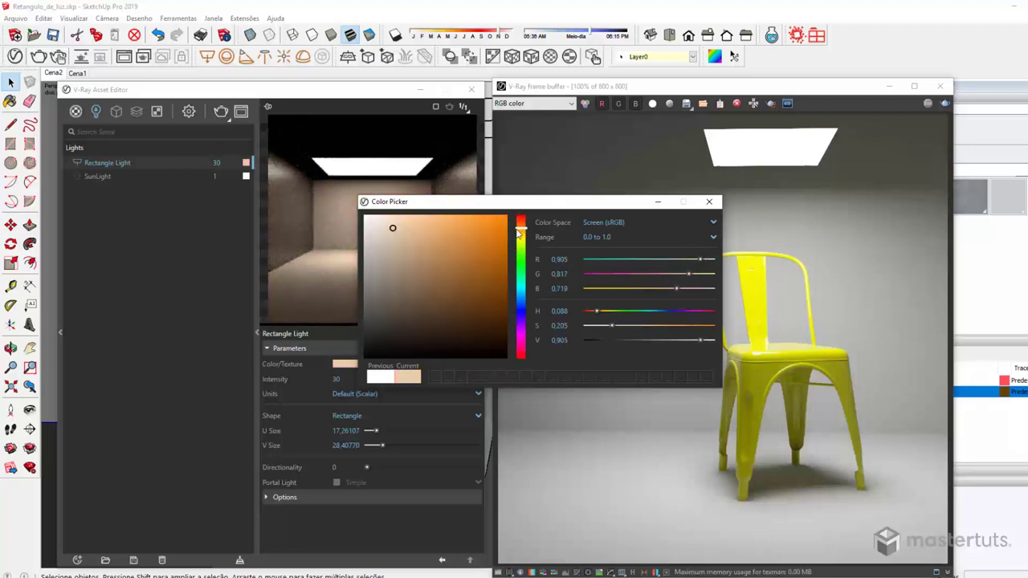
drag(518, 232, 523, 235)
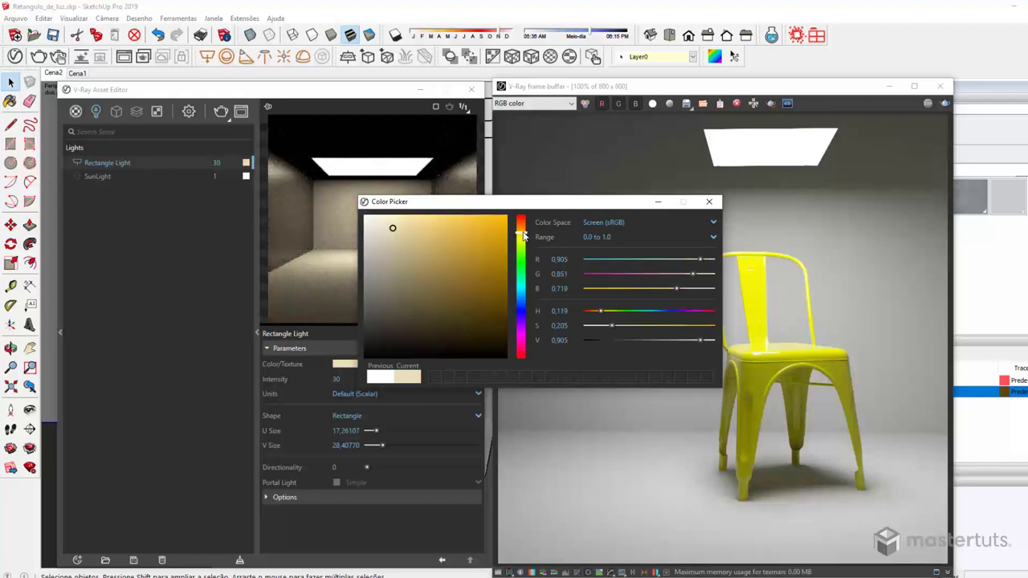
click(394, 221)
drag(394, 220, 363, 214)
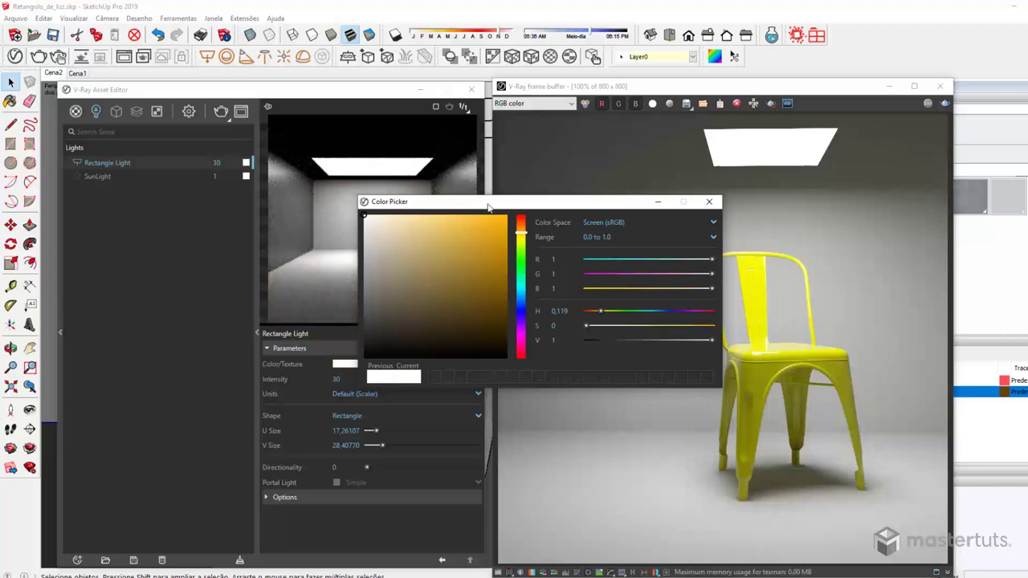
click(709, 201)
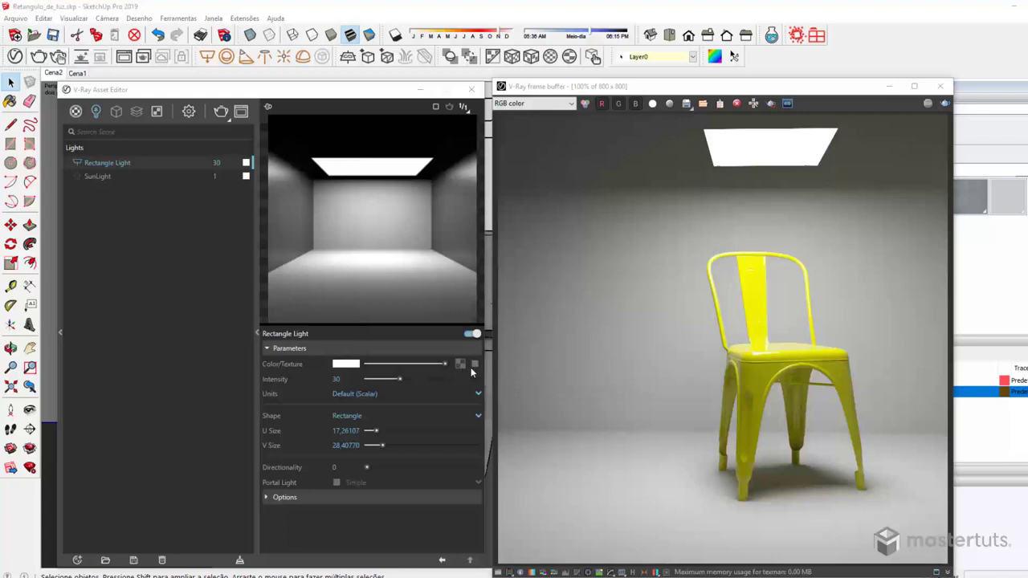
click(475, 364)
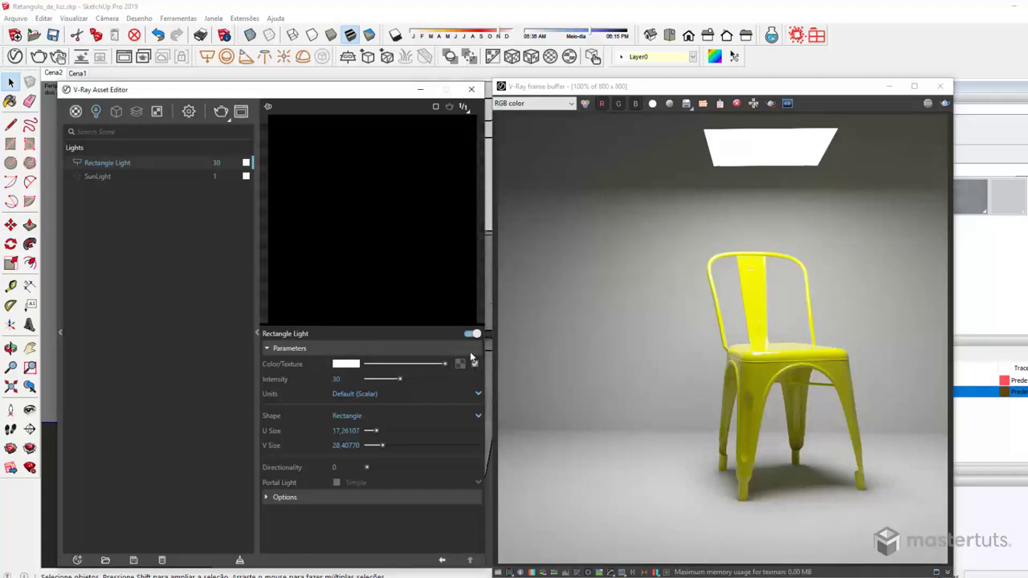
Step: Give the rectangle light's colour a Temperature texture in Temperature mode set to 3500 K
click(462, 367)
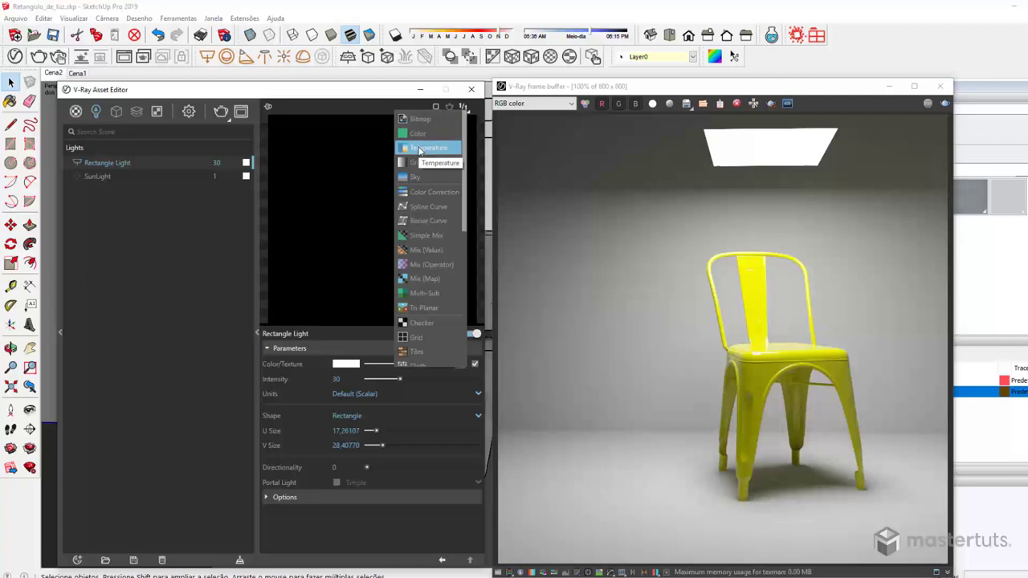
click(420, 150)
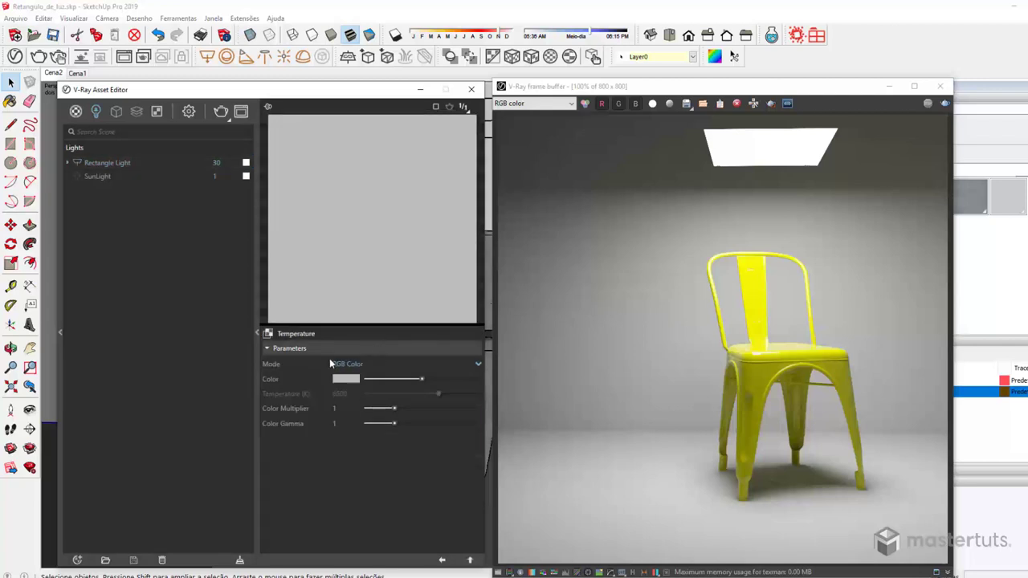
click(477, 363)
click(377, 389)
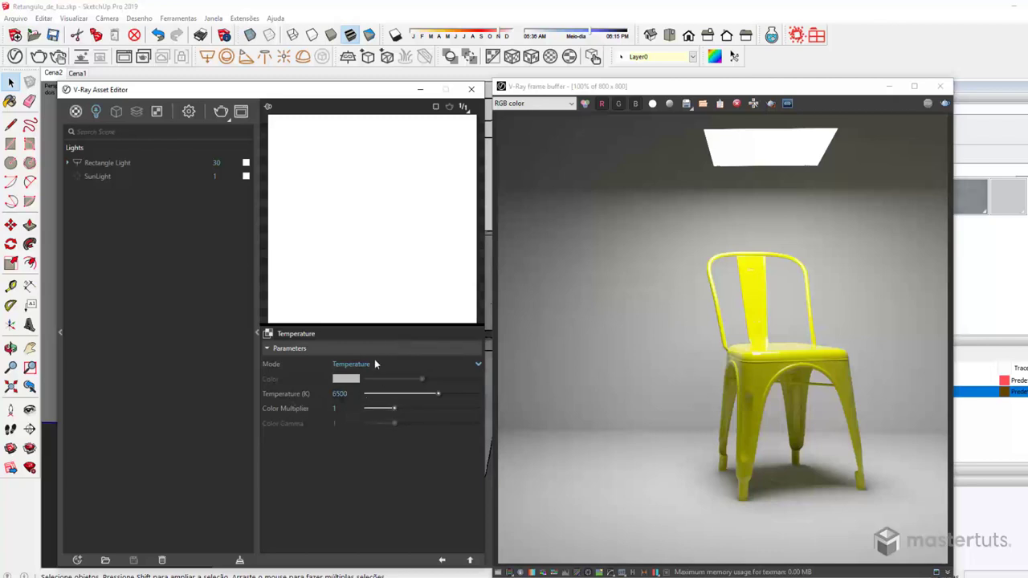
double_click(339, 393)
text(35)
text(00)
key(Return)
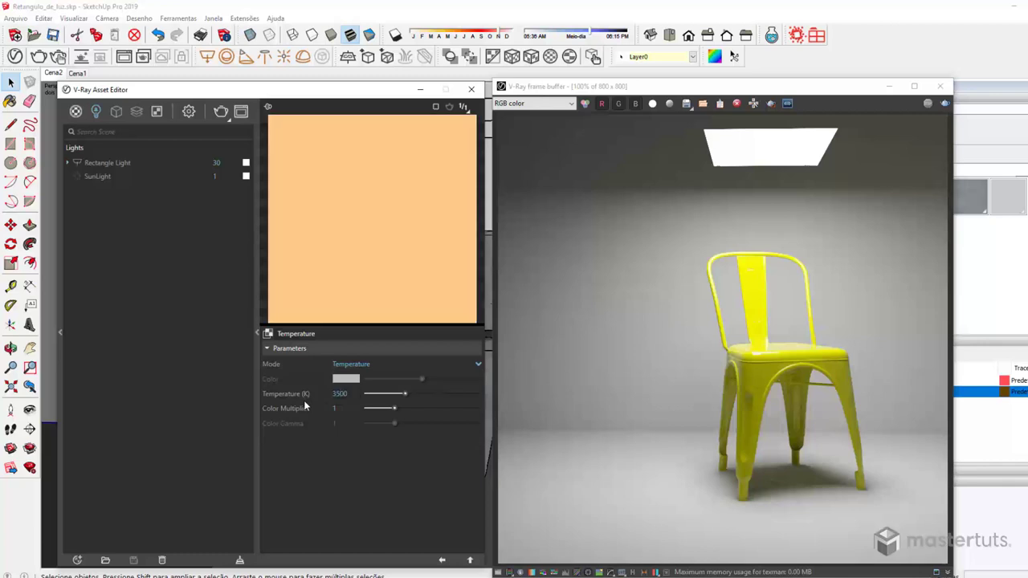
click(441, 561)
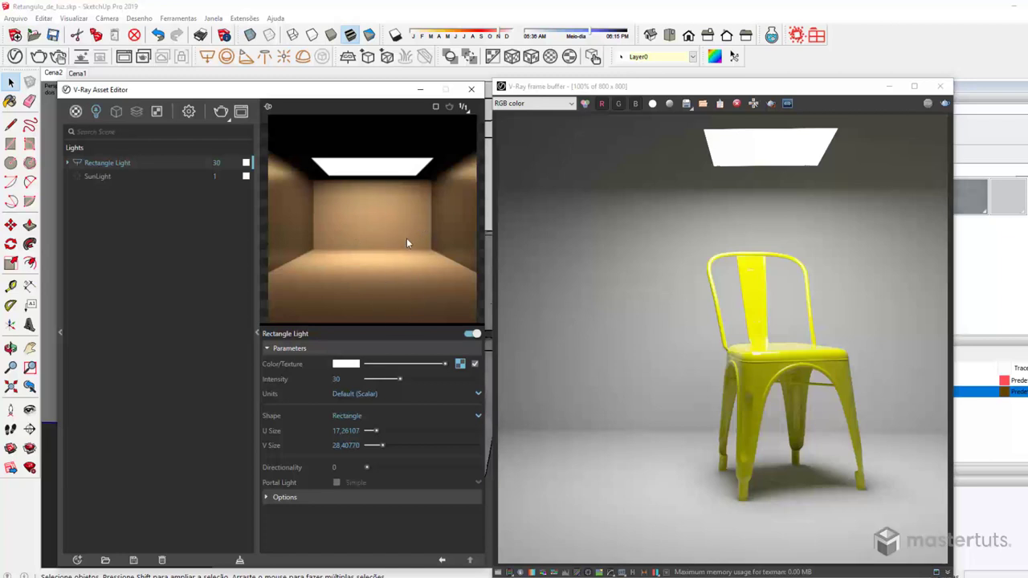
click(459, 364)
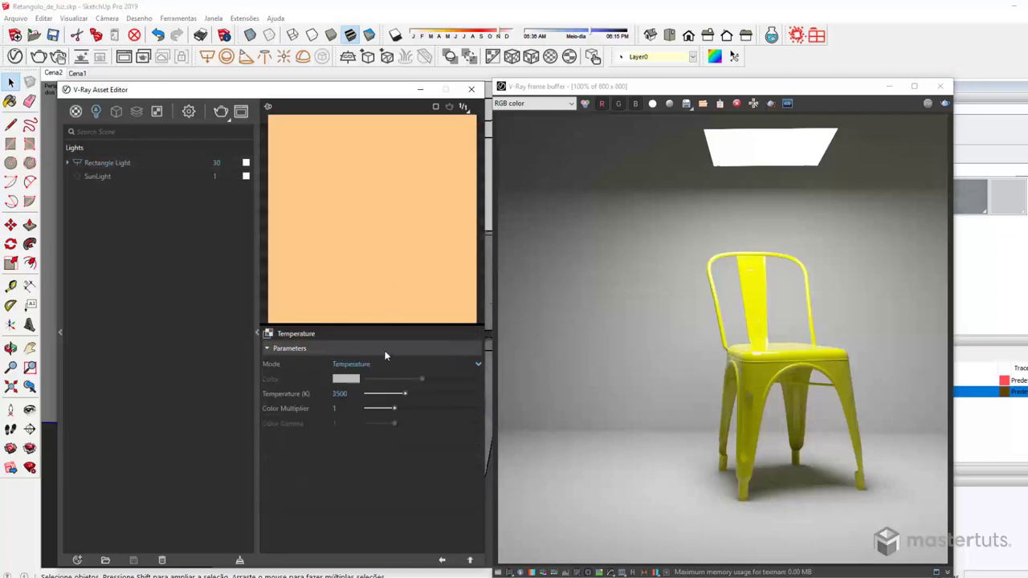
click(442, 559)
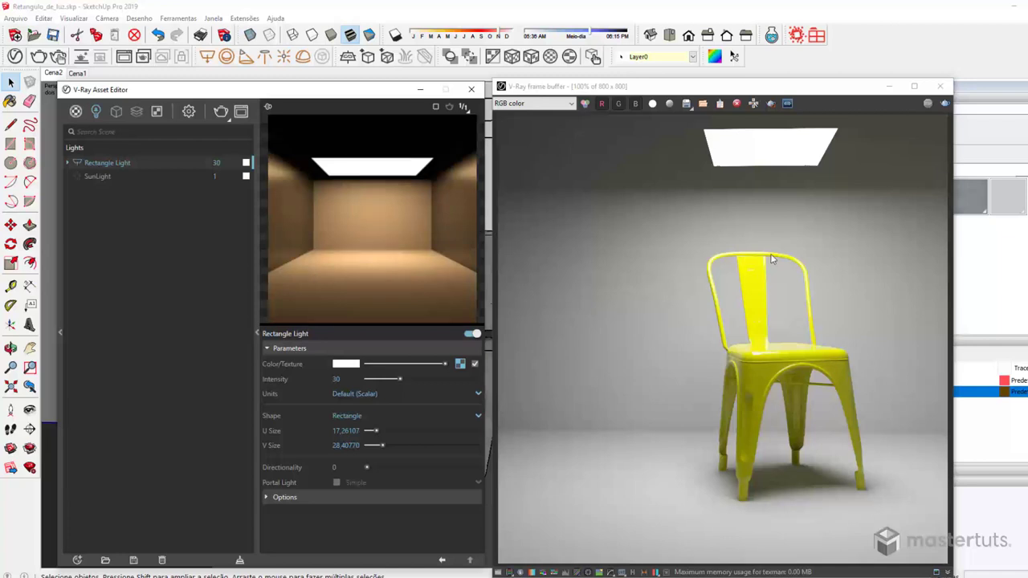
Step: Render the chair scene under the warm 3500 K light
click(944, 104)
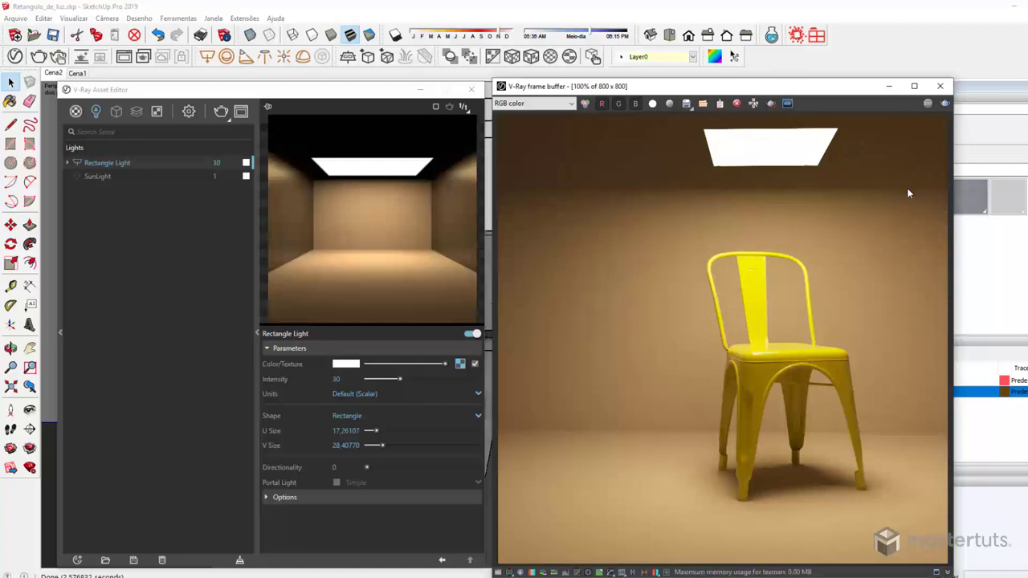
Step: Turn off the light's Color/Texture temperature map
click(475, 364)
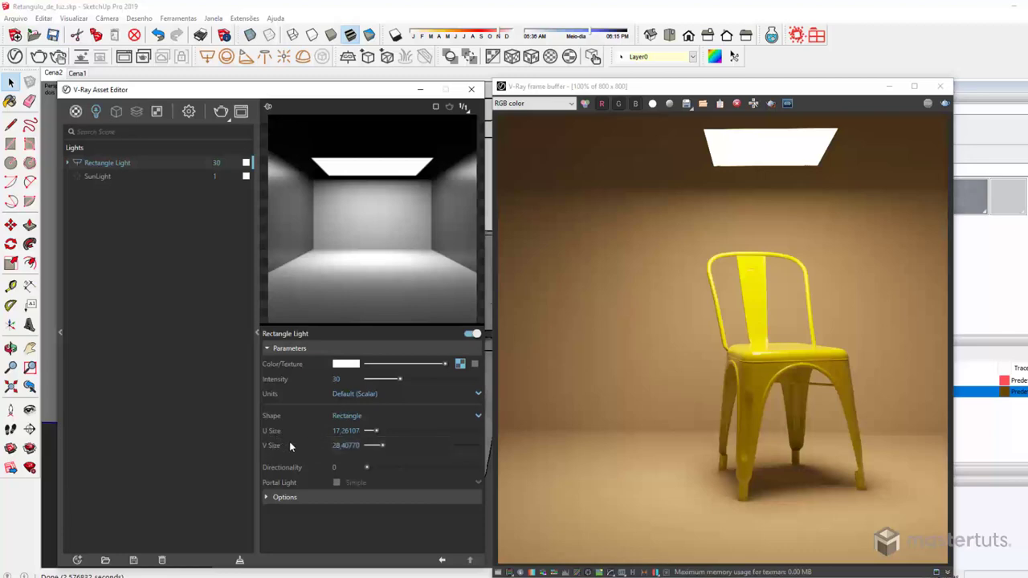
Step: Close the frame buffer, set the light's U and V Size to 2, and re-render
click(939, 85)
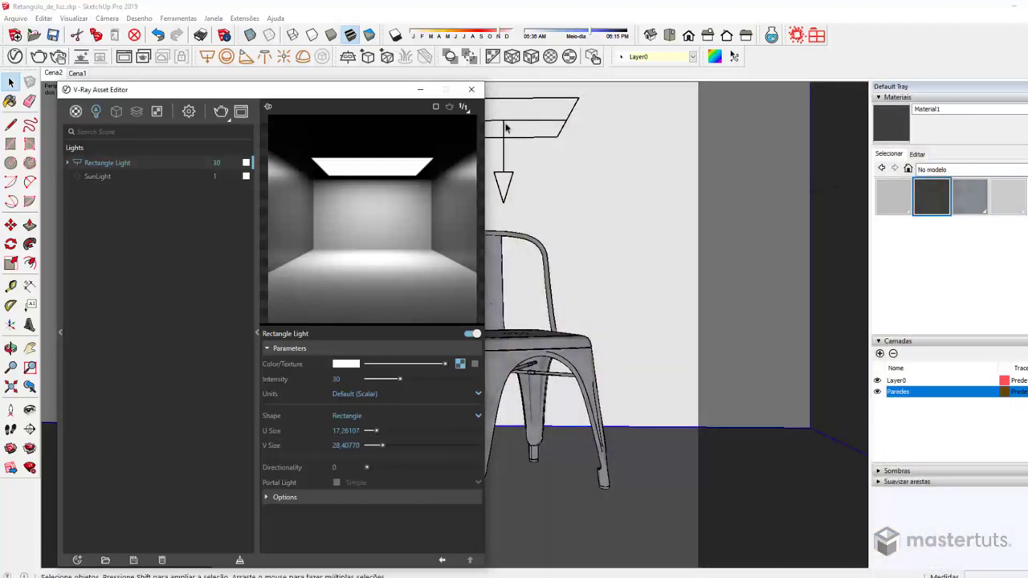
double_click(345, 430)
text(2)
double_click(337, 445)
text(2)
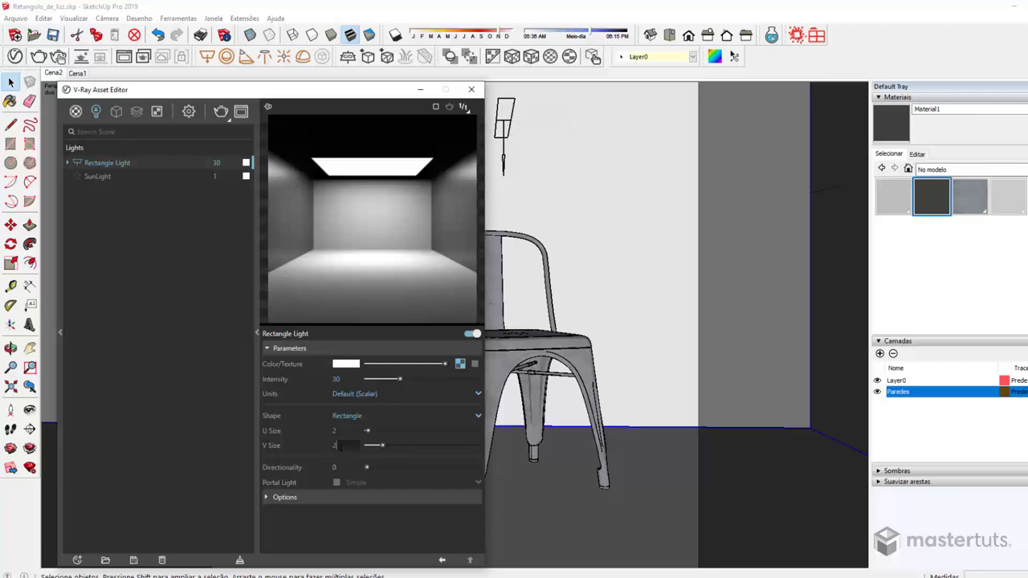
key(Return)
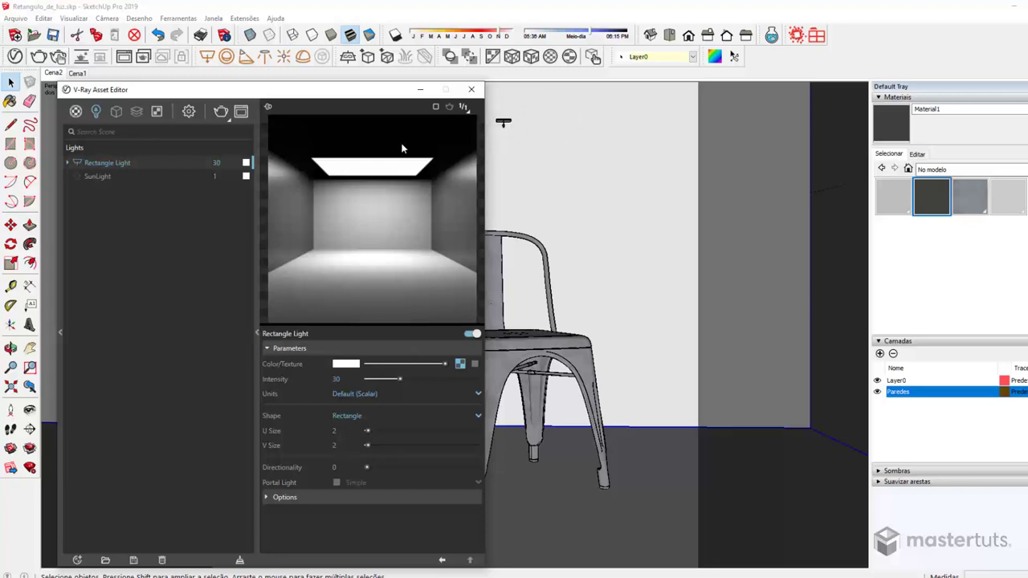
click(39, 57)
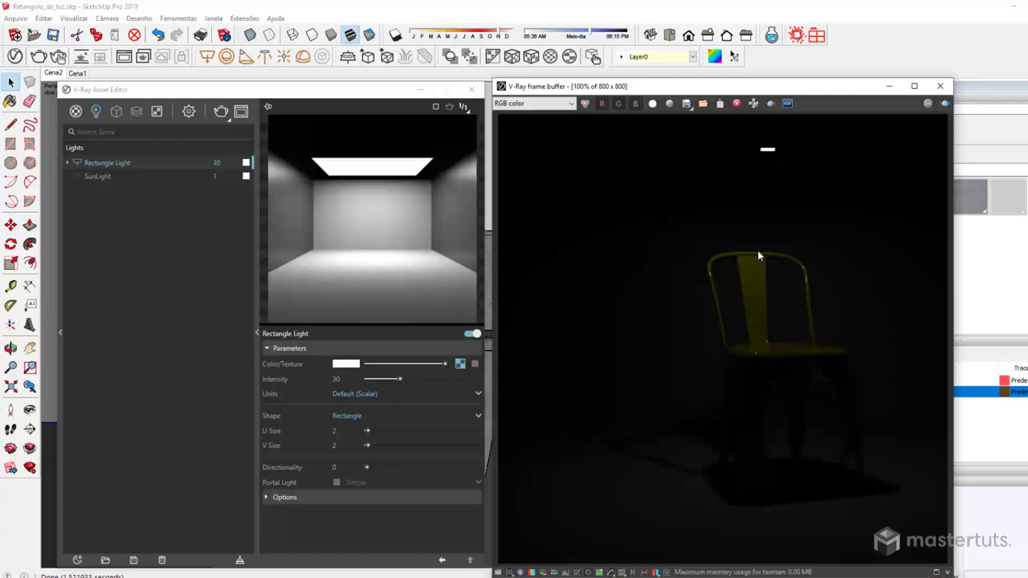
Step: Close the render window and set the light's U Size and V Size to 50
click(342, 430)
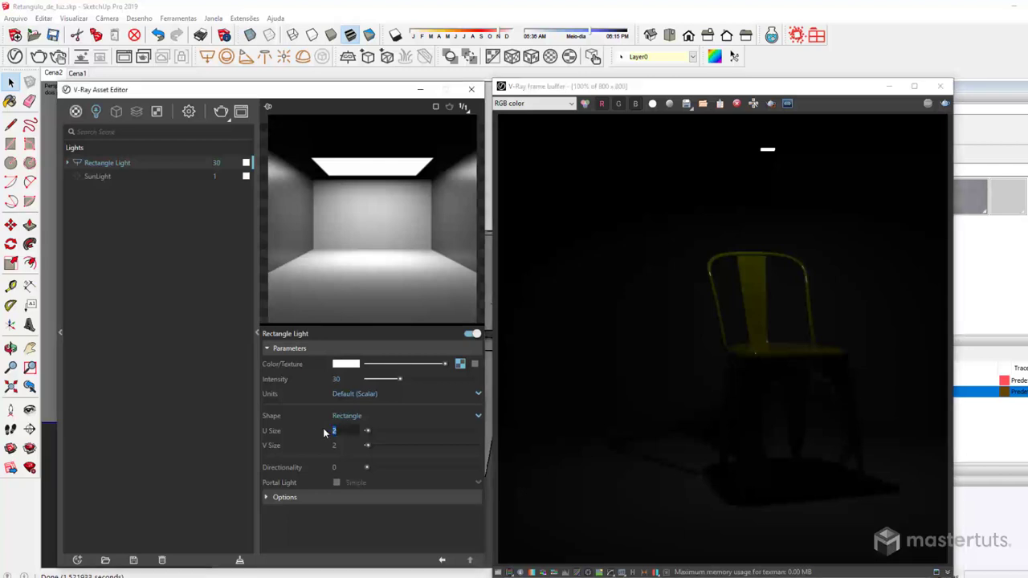
click(939, 86)
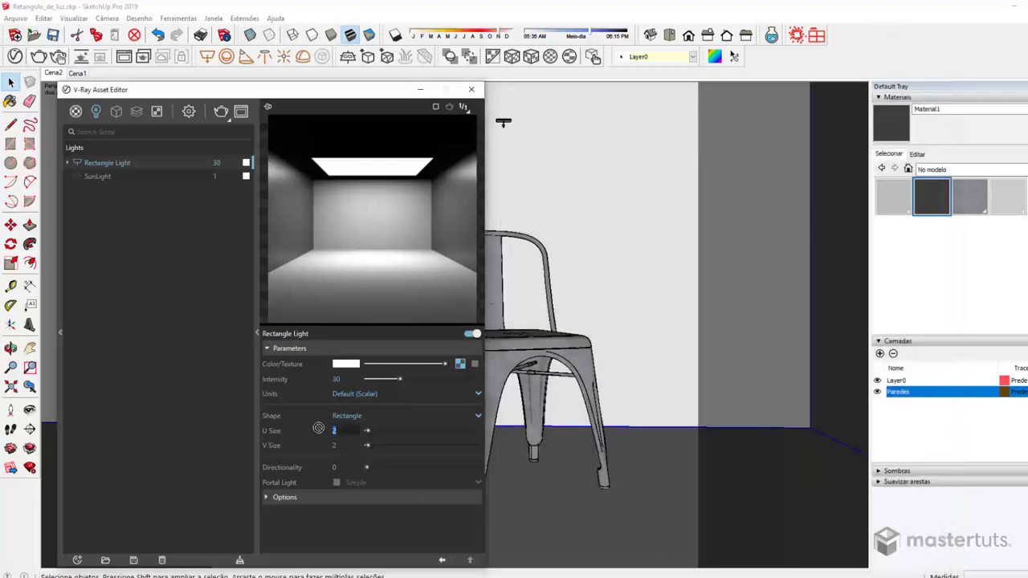
text(50)
key(Tab)
text(50)
key(Return)
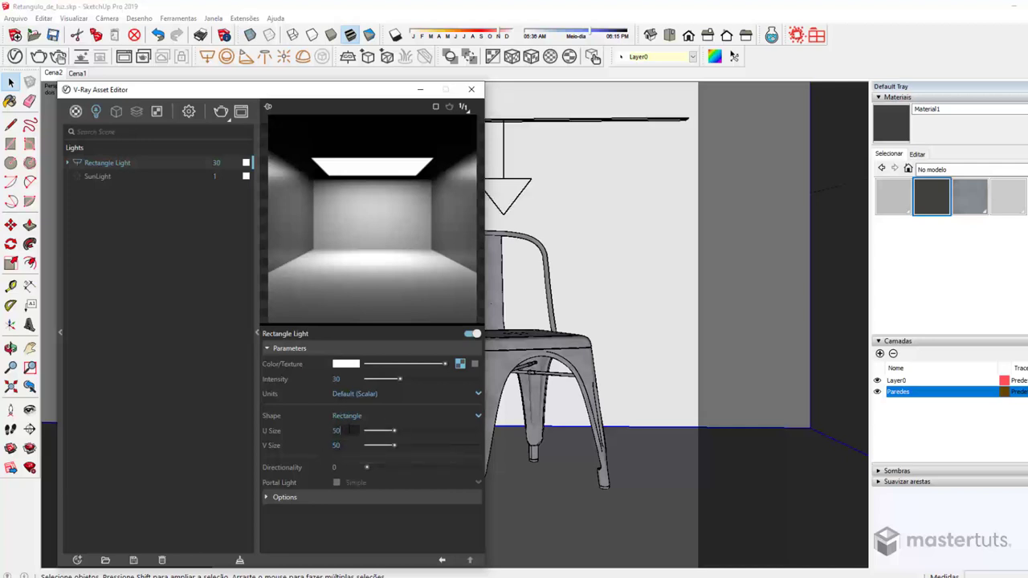
key(shift+Tab)
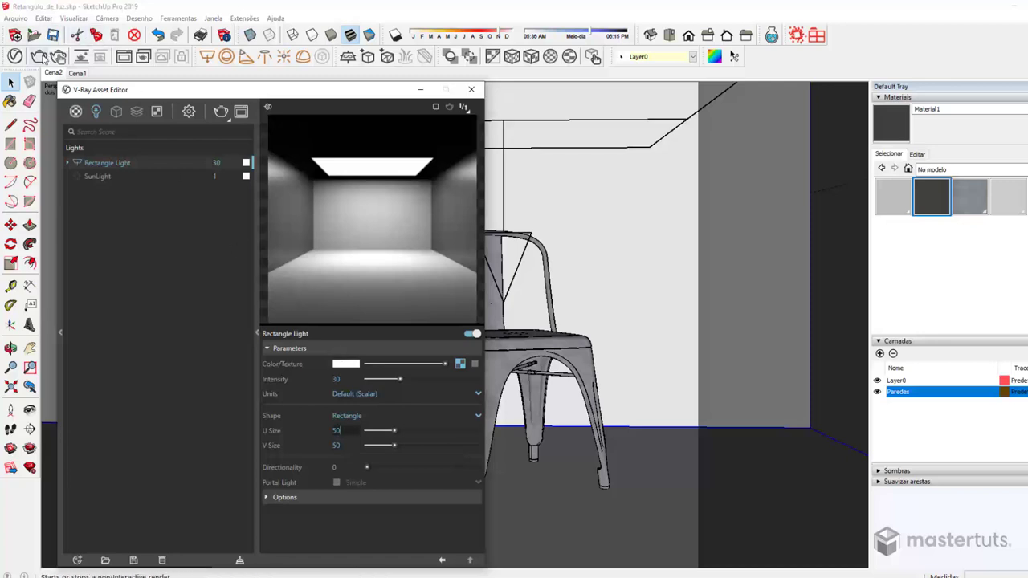
Step: Render with the 50 by 50 light, close both V-Ray windows, and hide the Paredes layer
click(38, 56)
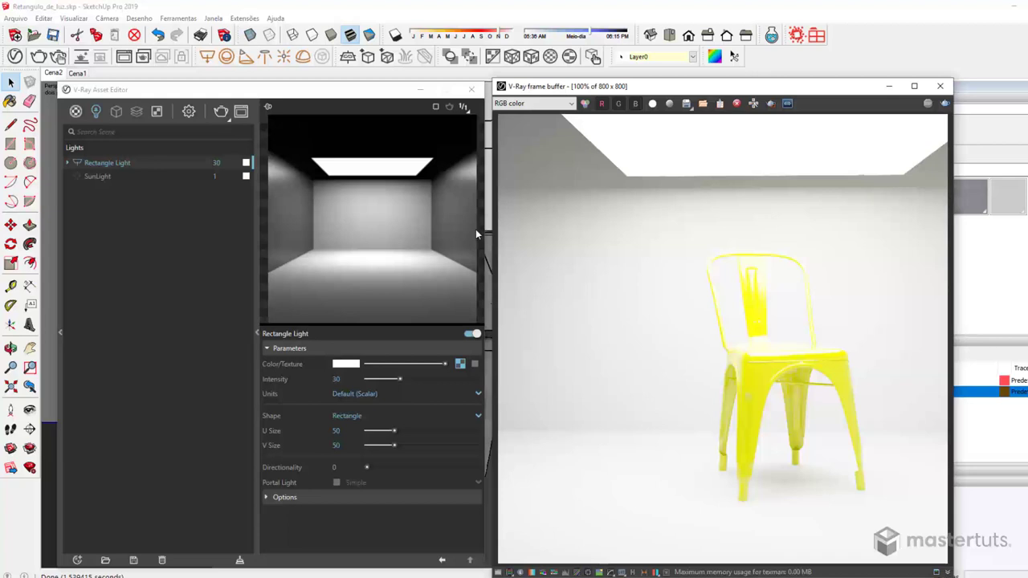
click(471, 89)
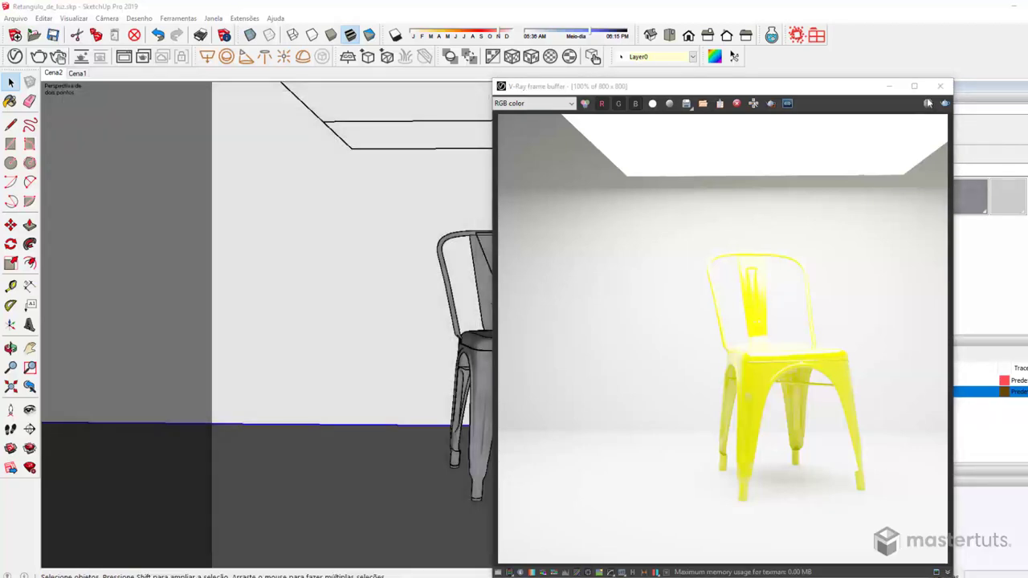
click(939, 86)
click(877, 391)
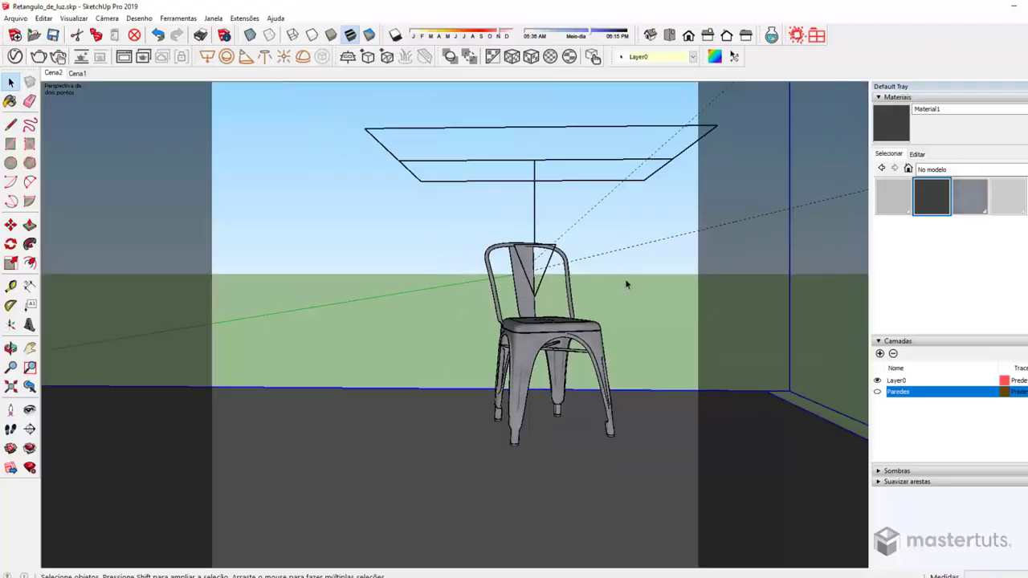
mouse_move(627, 284)
middle_down()
mouse_move(450, 256)
mouse_move(584, 251)
middle_up()
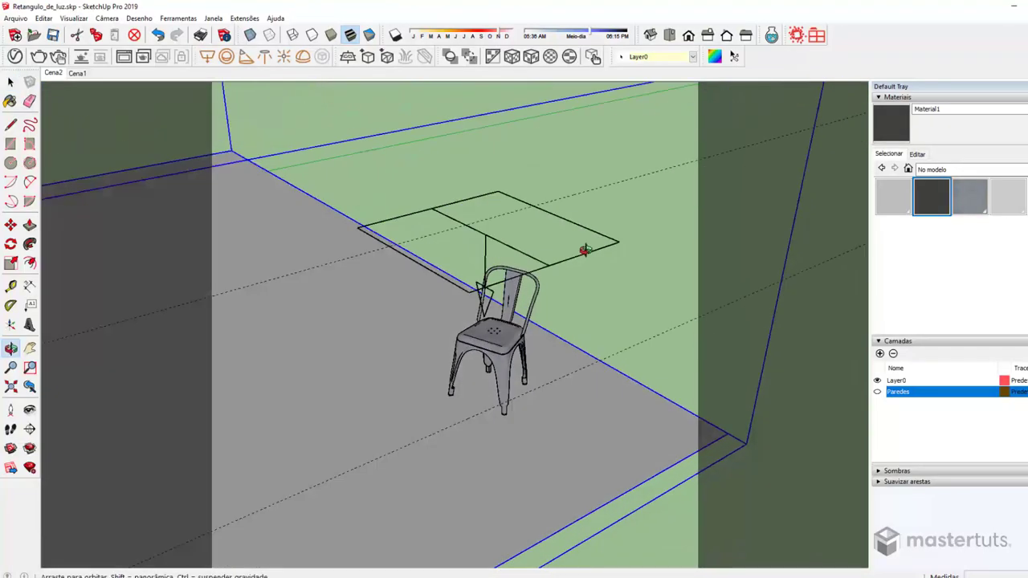
drag(584, 250, 672, 181)
drag(544, 227, 607, 220)
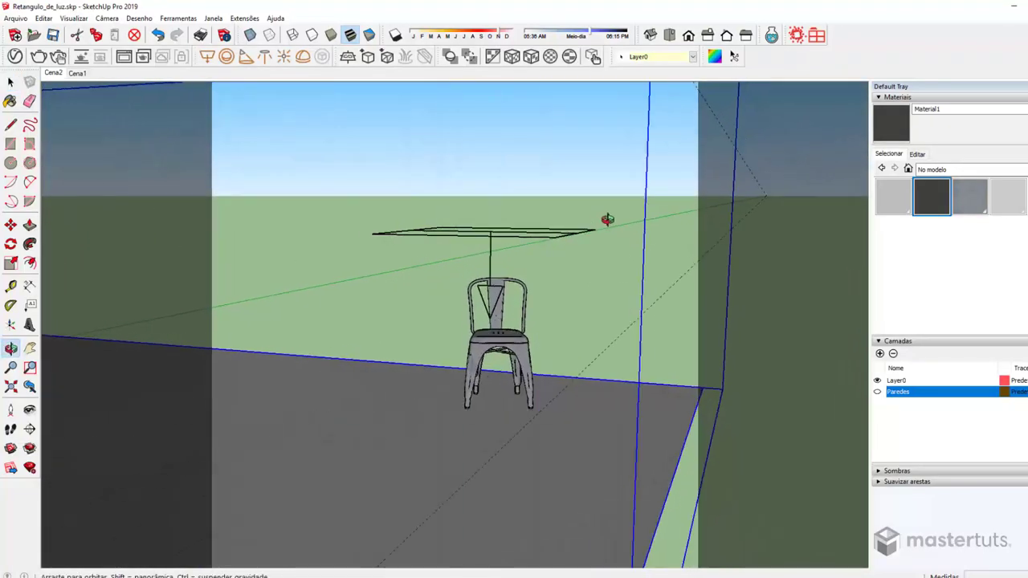
key(space)
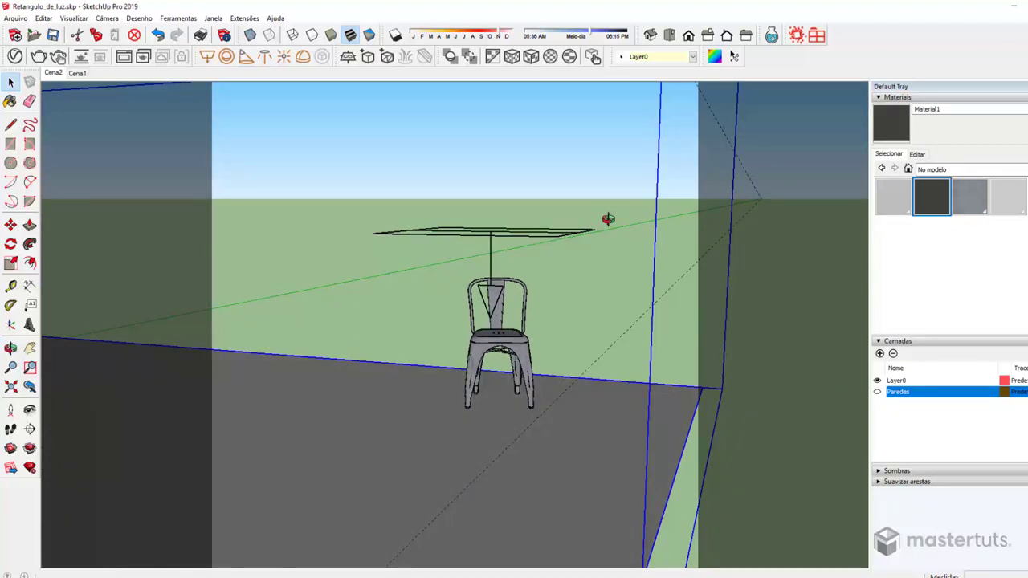
Step: Switch back to the Cena2 close-up scene and set the rectangle light's U and V Size to 2
click(77, 72)
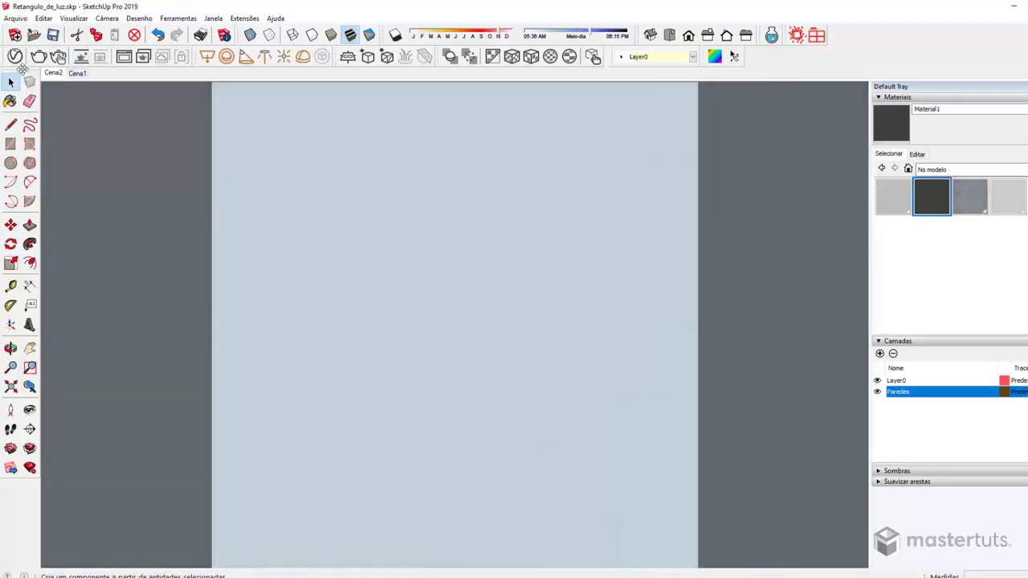
click(53, 72)
click(16, 57)
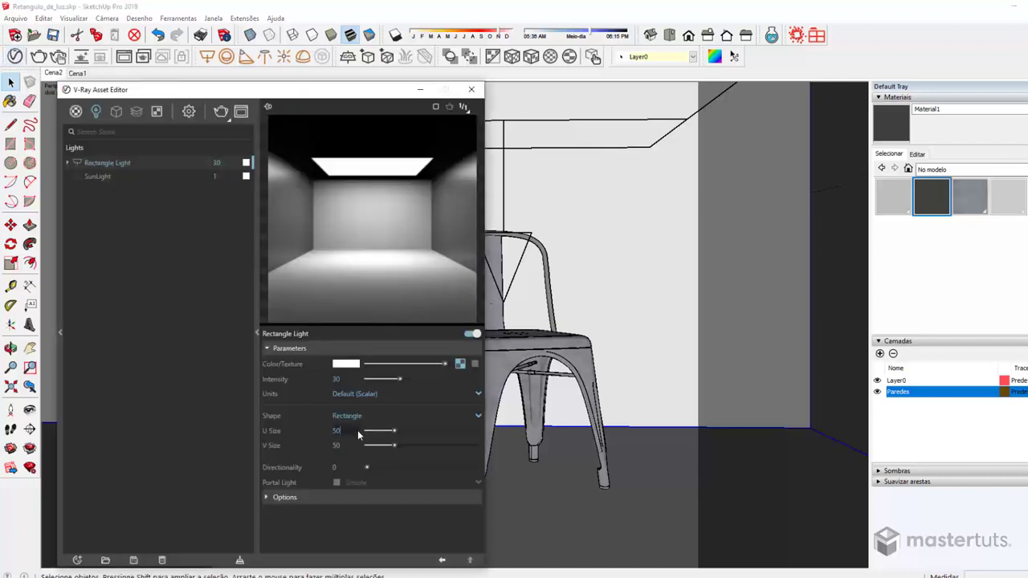
text(2)
click(337, 445)
text(2)
key(Return)
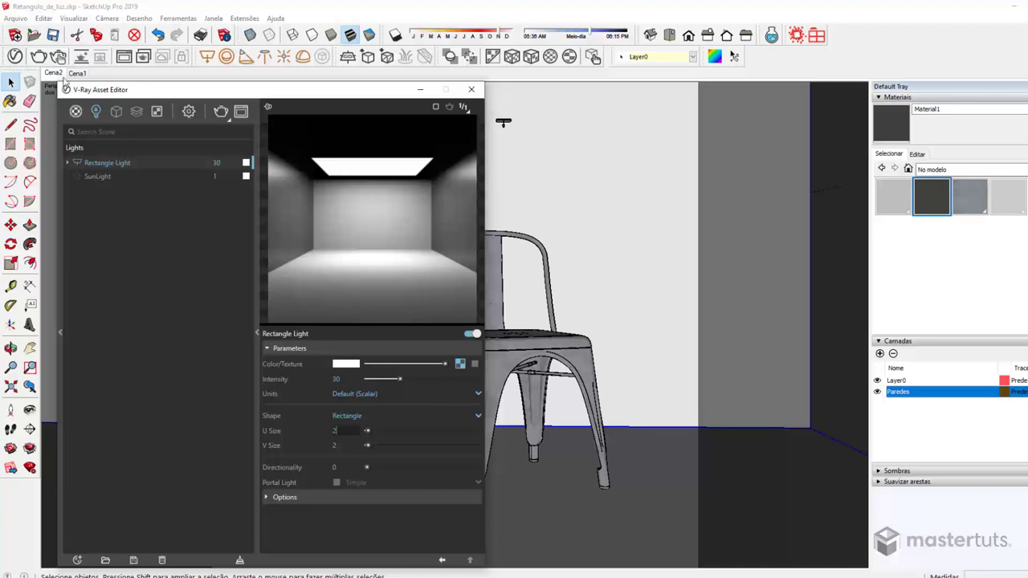
Step: Render the small-light scene and switch the light's intensity units to Radiant power (W)
click(38, 57)
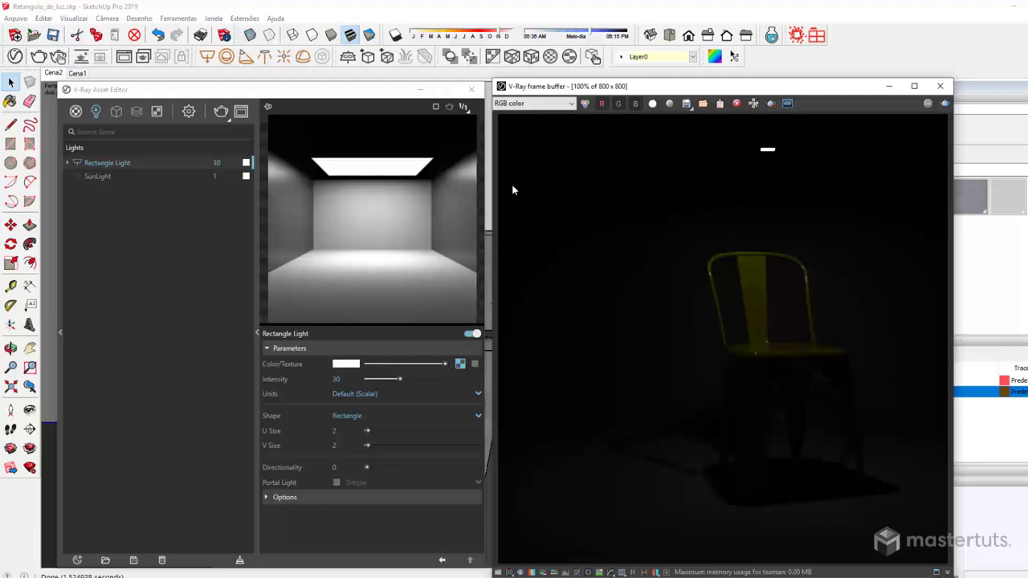
click(355, 394)
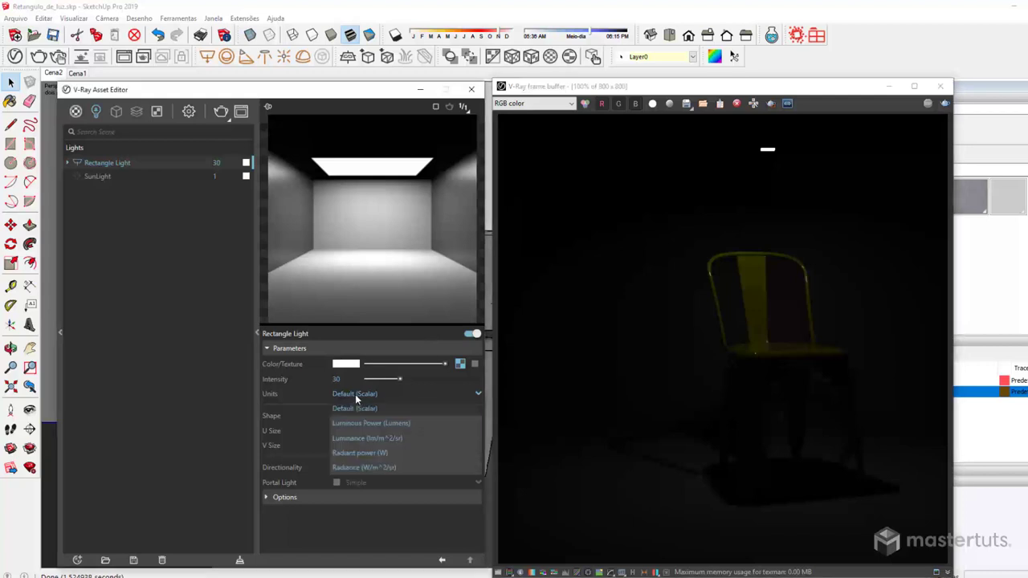
click(383, 454)
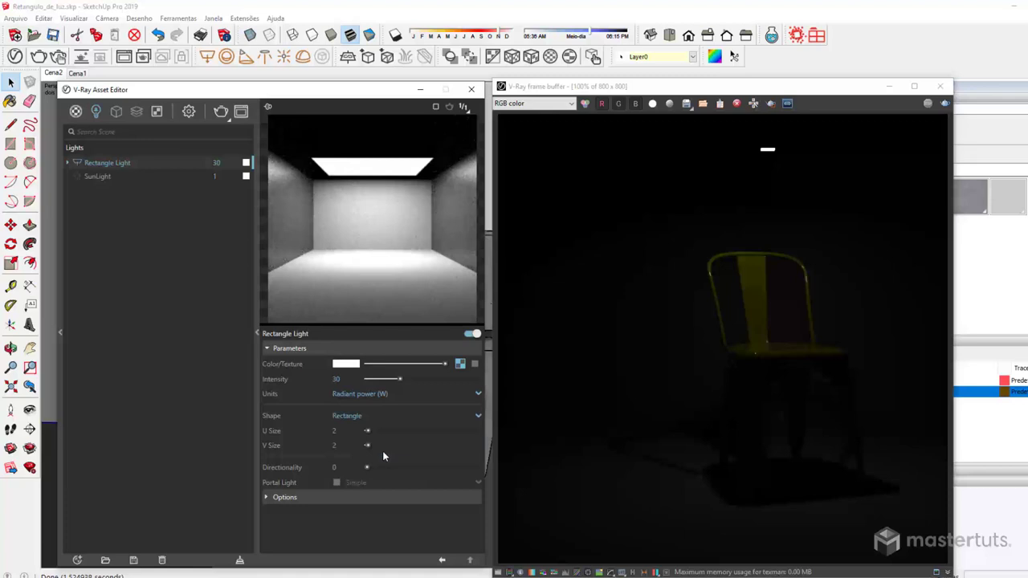
click(374, 393)
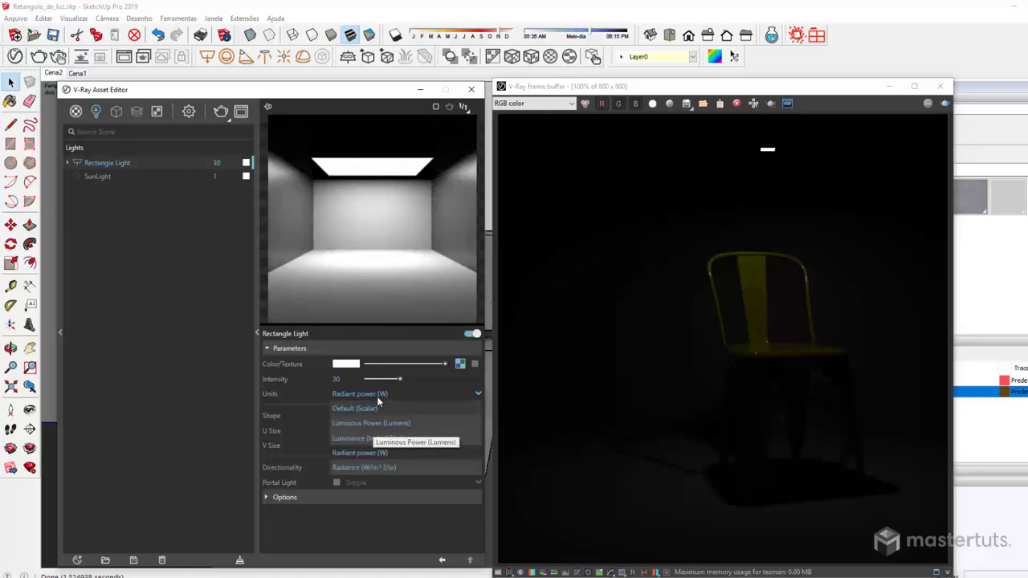
click(376, 392)
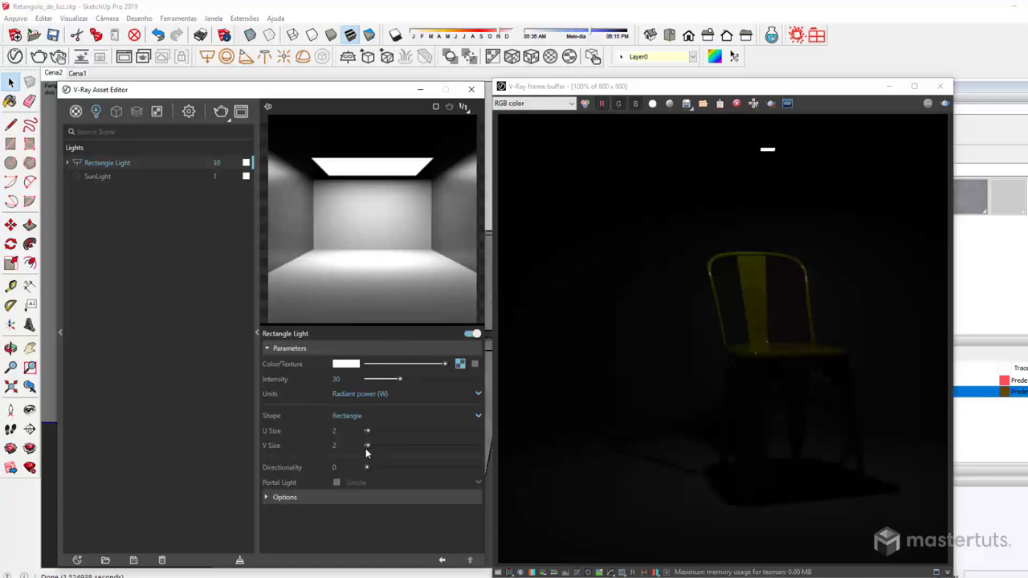
Step: Re-render the chair lit by the 30 W Radiant power rectangle light
click(945, 103)
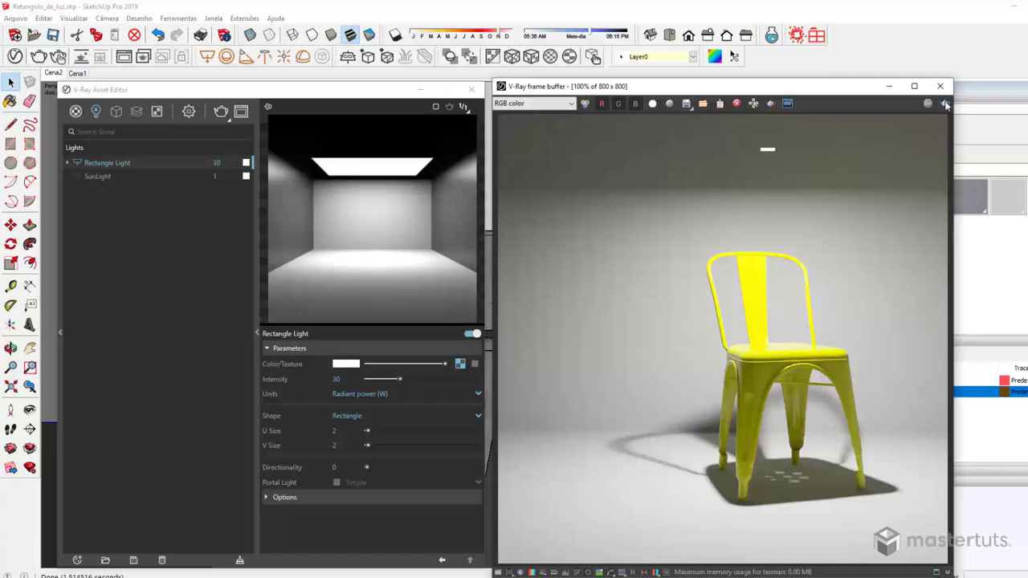
Step: Change the rectangle light's U Size to 10 and re-render the chair
double_click(334, 431)
text(1)
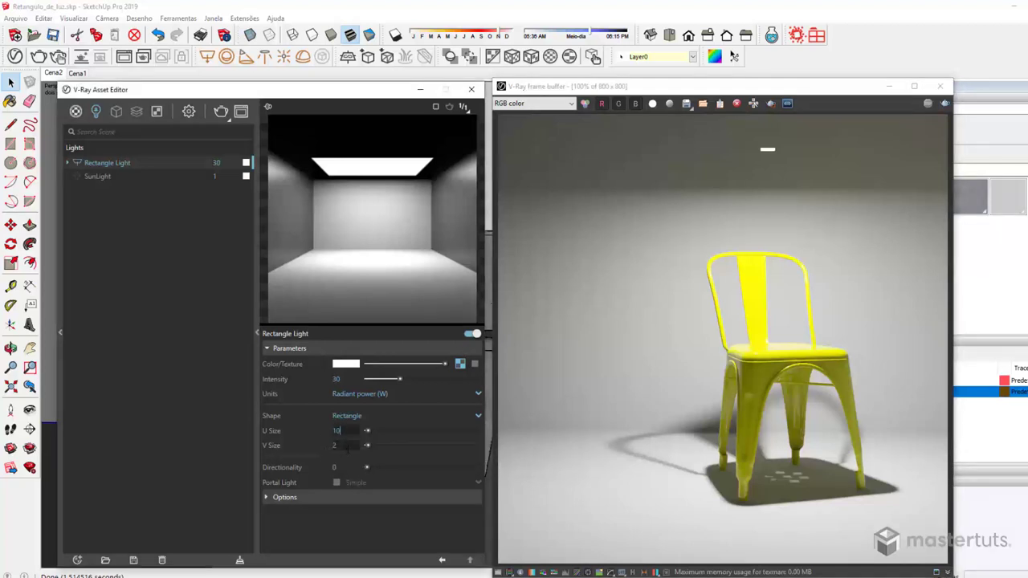
text(0)
key(Tab)
text(10)
key(Return)
click(945, 105)
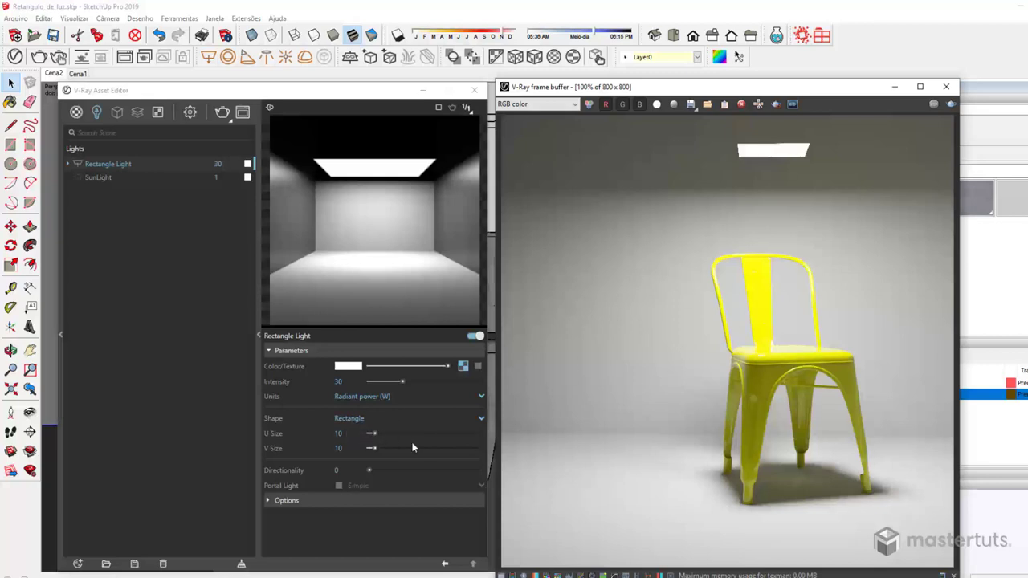
Step: Change the light shape to Disc, render the chair, then set the shape back to Rectangle
click(349, 419)
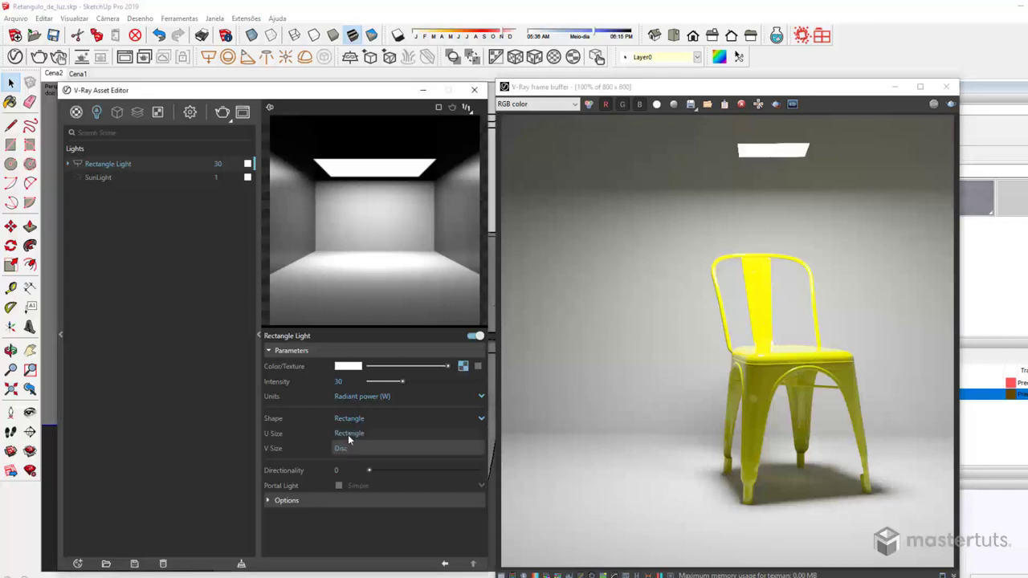
click(346, 448)
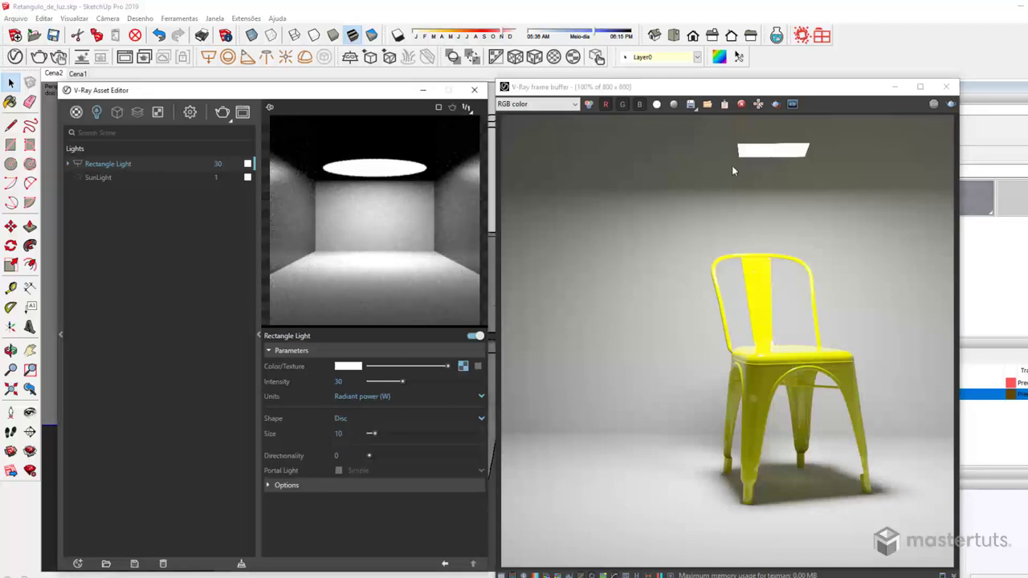
click(895, 87)
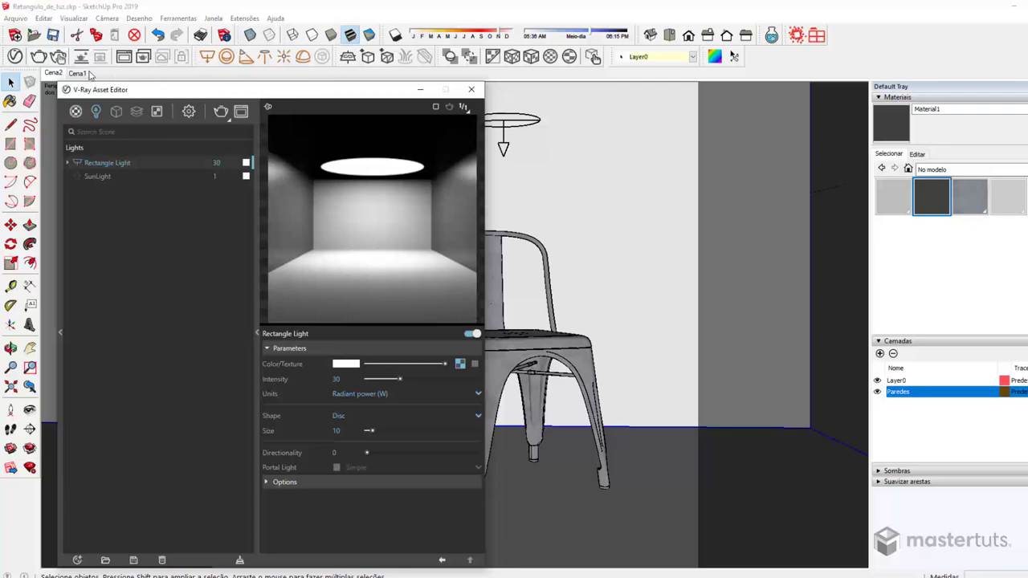
click(38, 56)
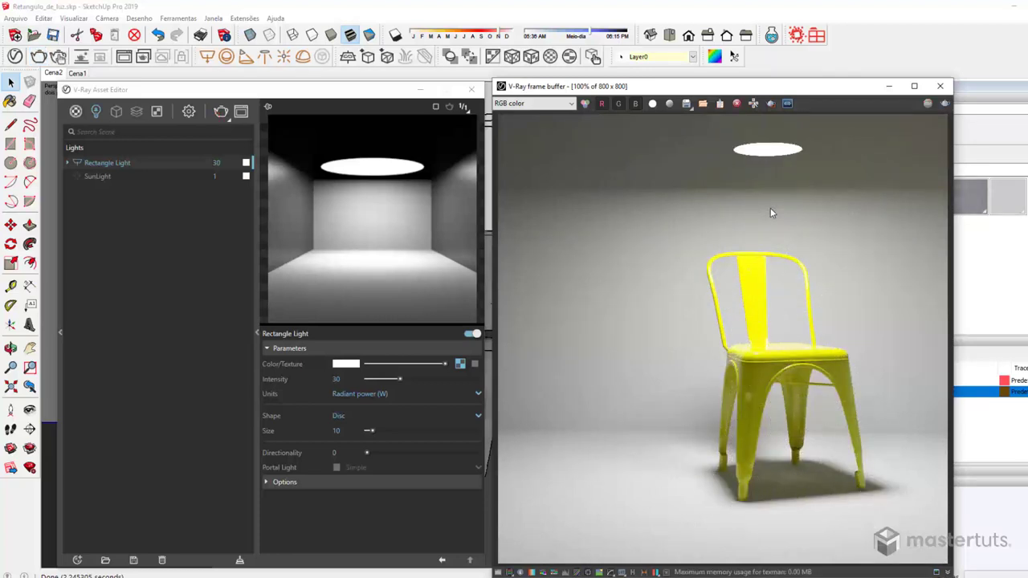
click(431, 416)
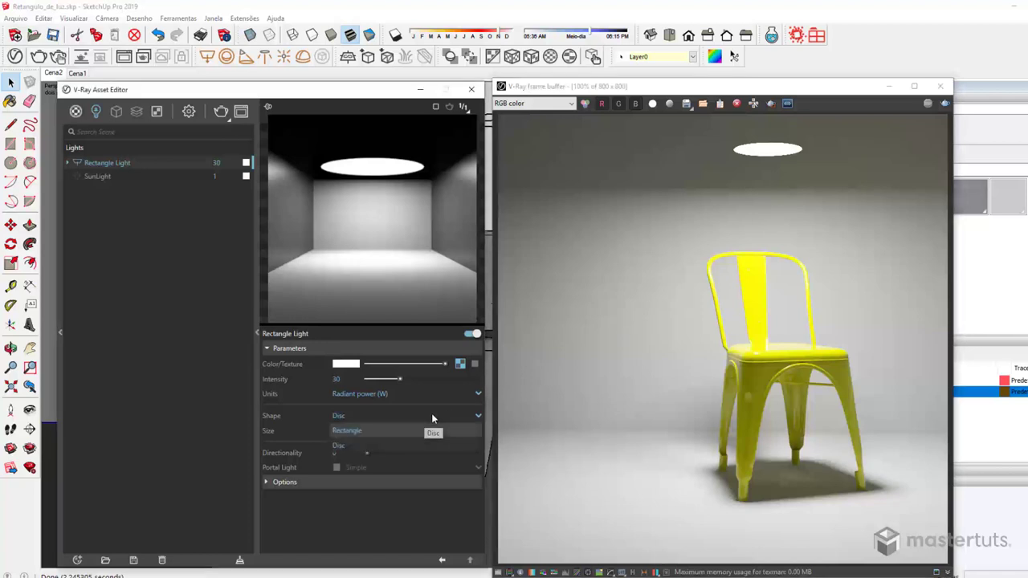
click(423, 431)
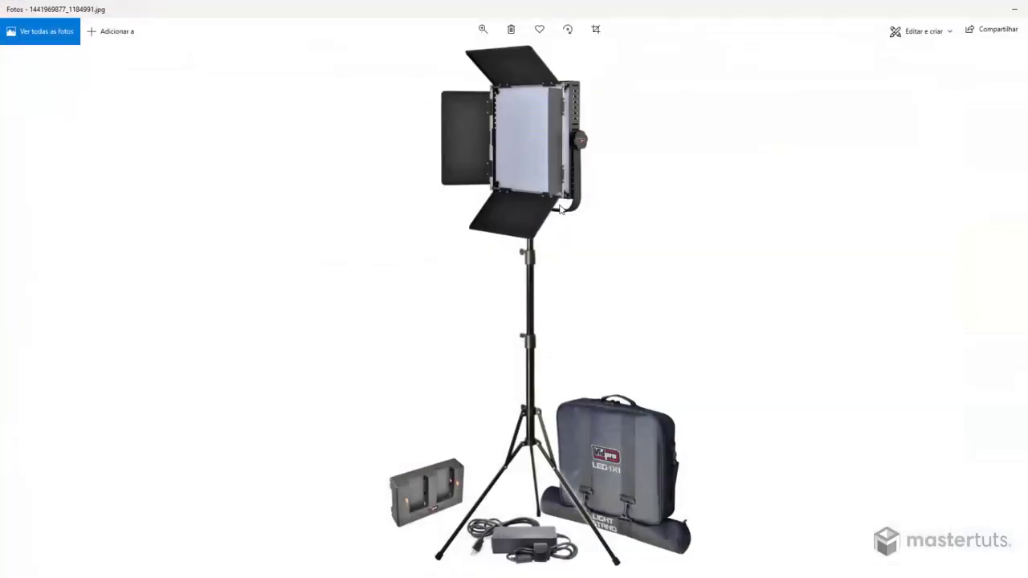
Step: Zoom into the LED panel on its stand in the reference photo
ctrl+scroll(528, 161, up, 5)
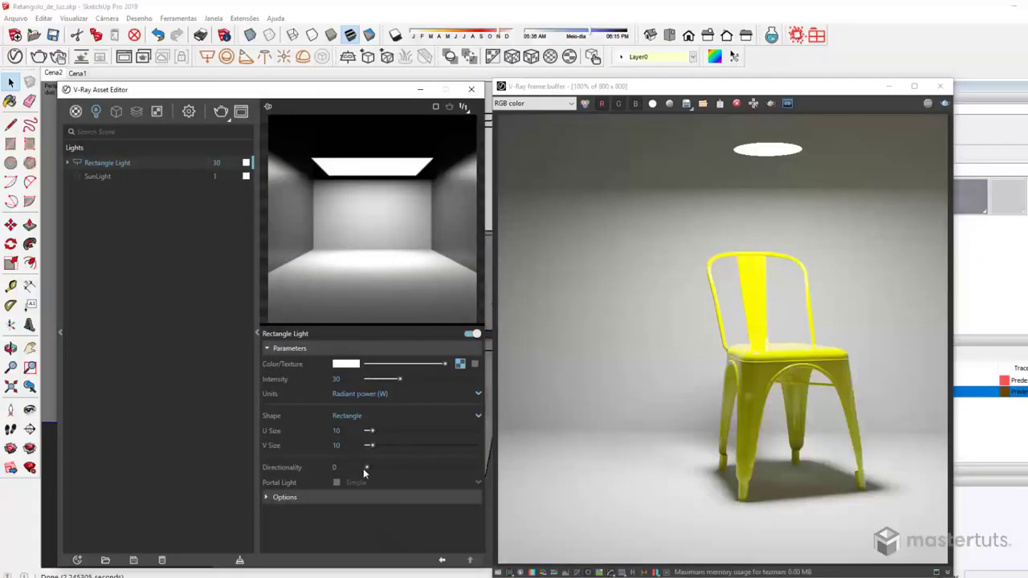
Step: Increase the rectangle light's Directionality in stages to 0.85, then re-render the chair
drag(368, 466, 377, 467)
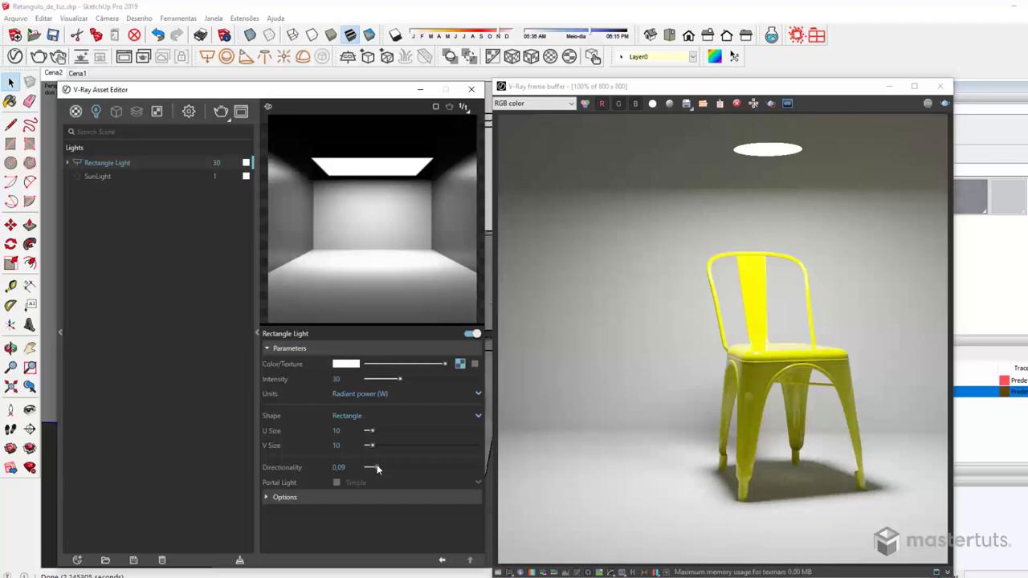
drag(377, 467, 453, 471)
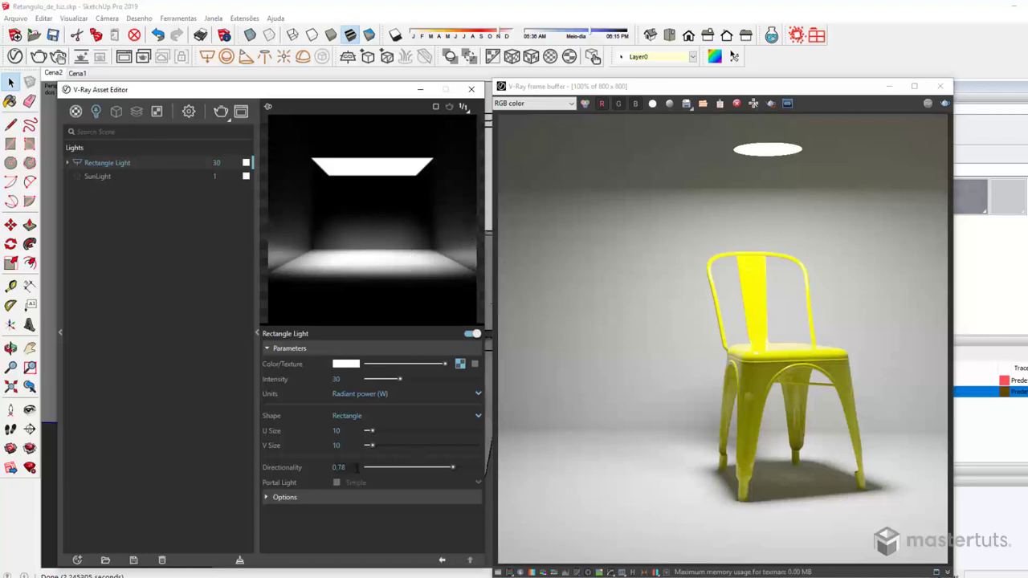
drag(453, 467, 460, 468)
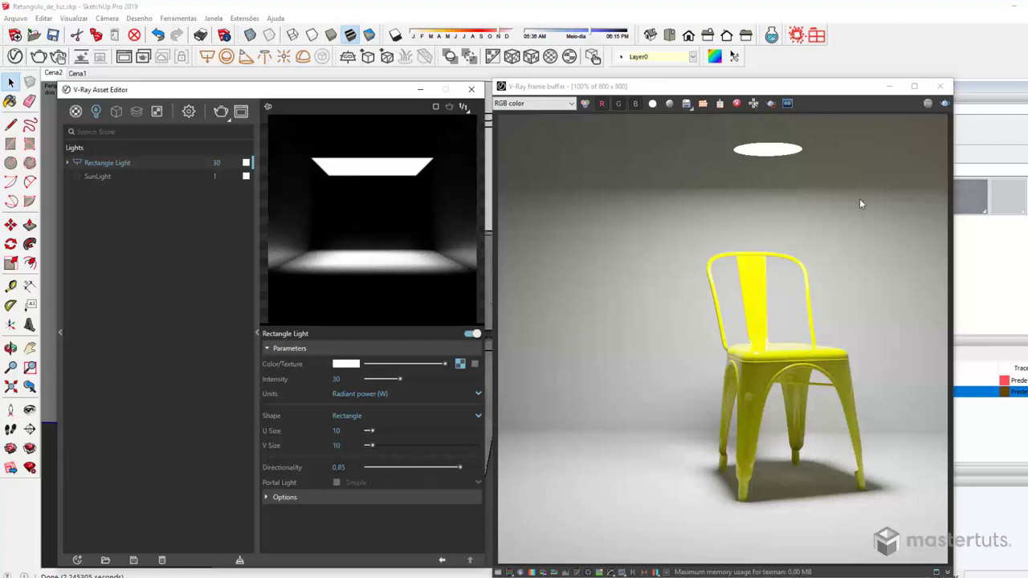
click(942, 103)
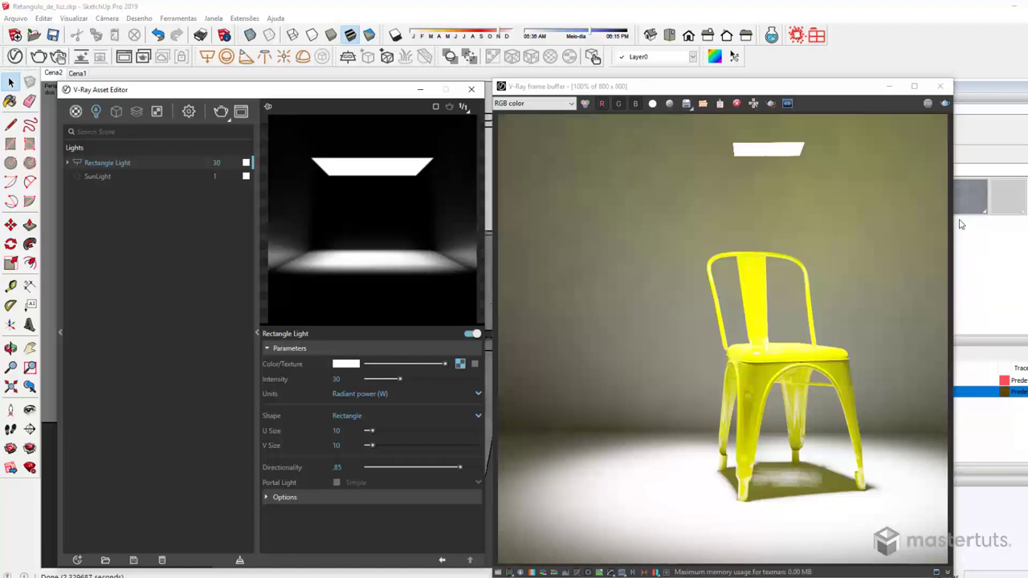
Step: Enter 0 as the rectangle light's Directionality value
double_click(338, 467)
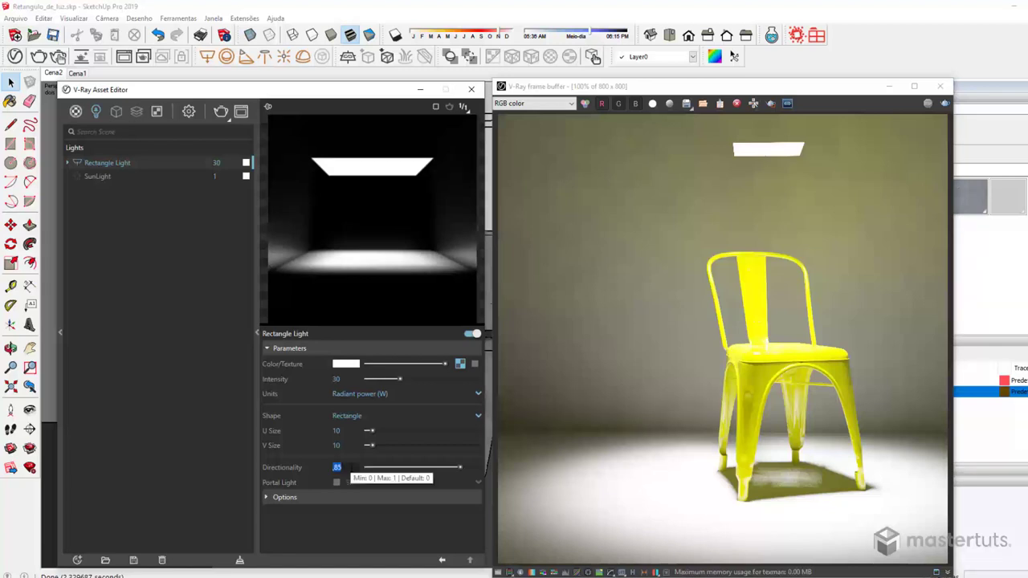
text(0)
key(Return)
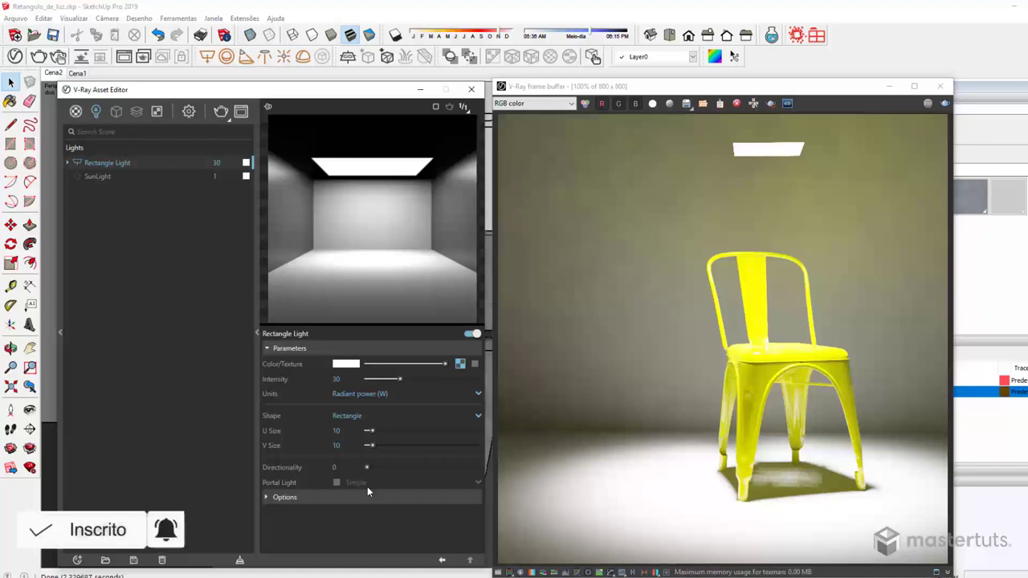
Step: Enable Invisible in the light's Options, re-render the chair, and switch on No Decay
click(362, 348)
click(265, 364)
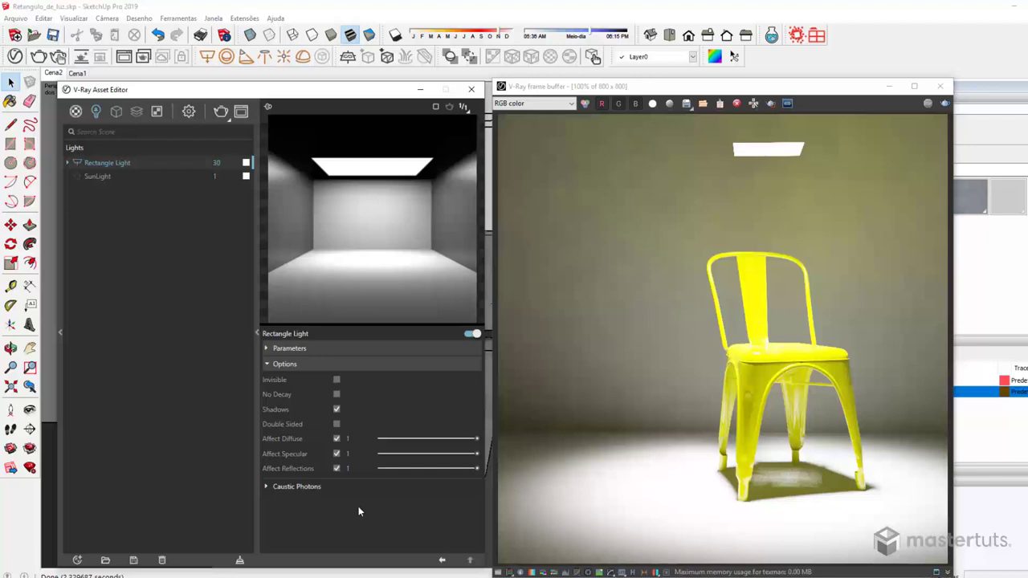
click(338, 380)
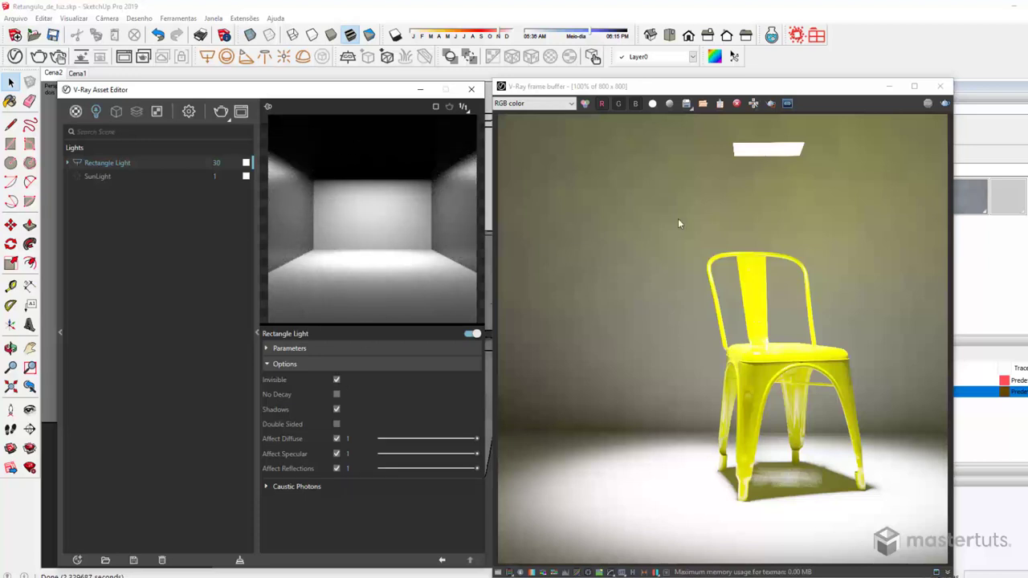
click(945, 102)
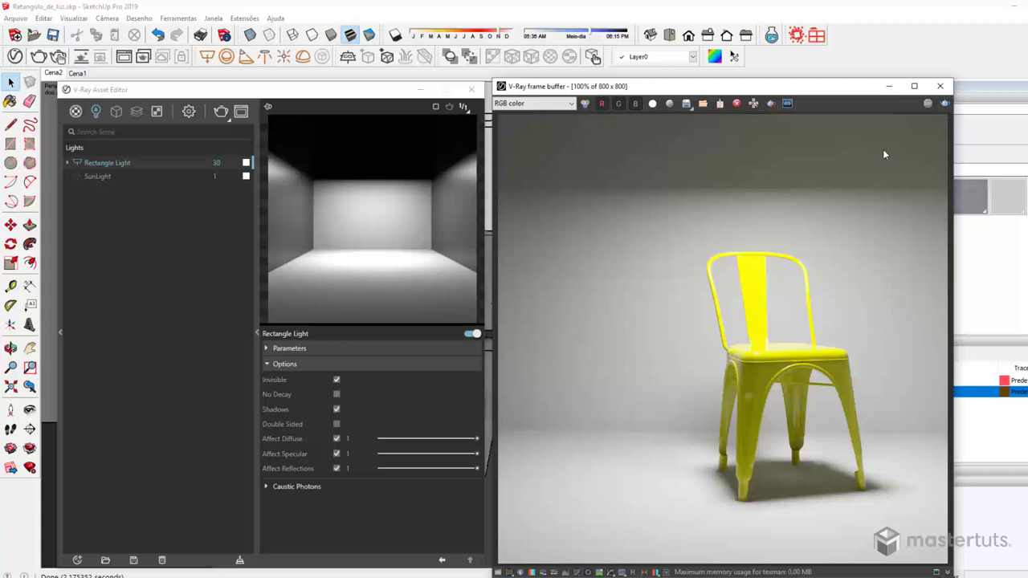
click(336, 395)
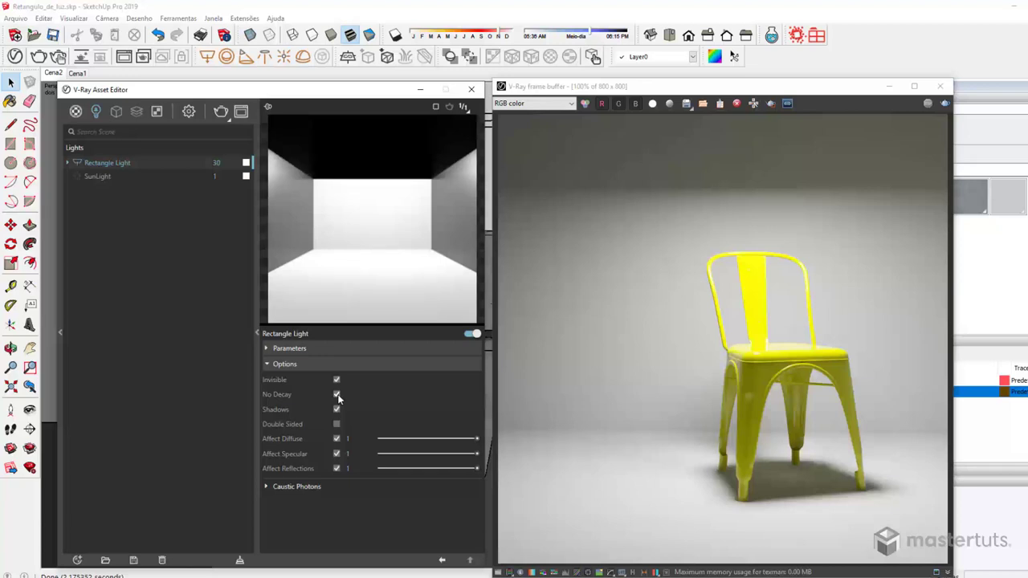
Step: Uncheck No Decay, toggle Shadows off and back on, and enable Double Sided
click(337, 395)
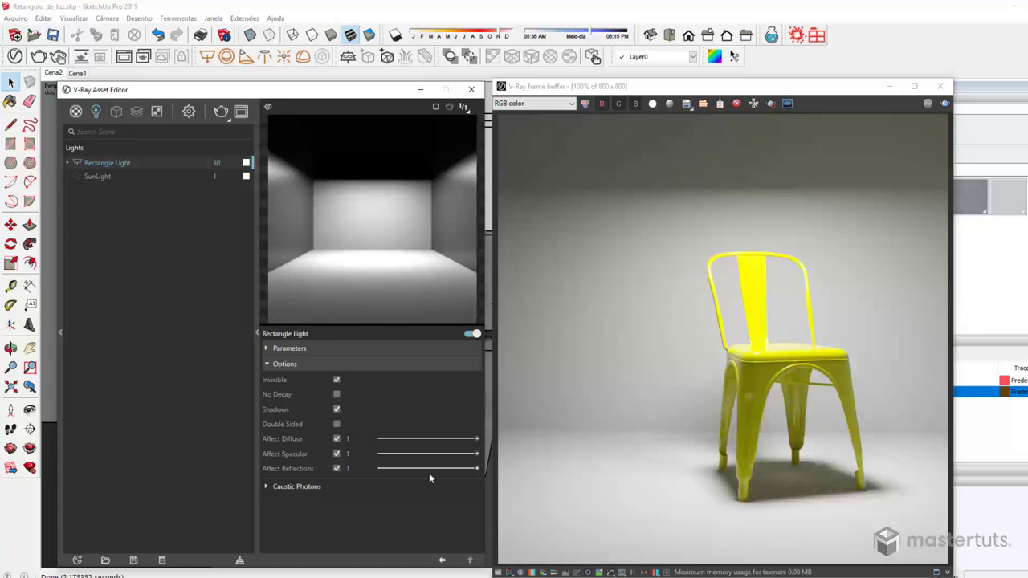
click(336, 409)
click(337, 410)
click(336, 424)
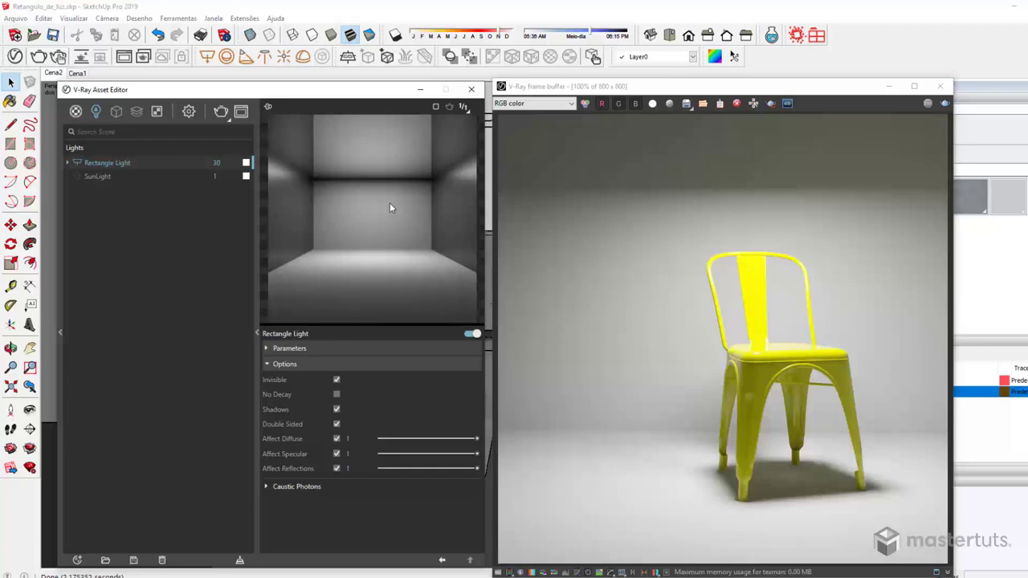
Step: Close the render and Asset Editor, and switch V-Ray light widgets to solid display
click(887, 86)
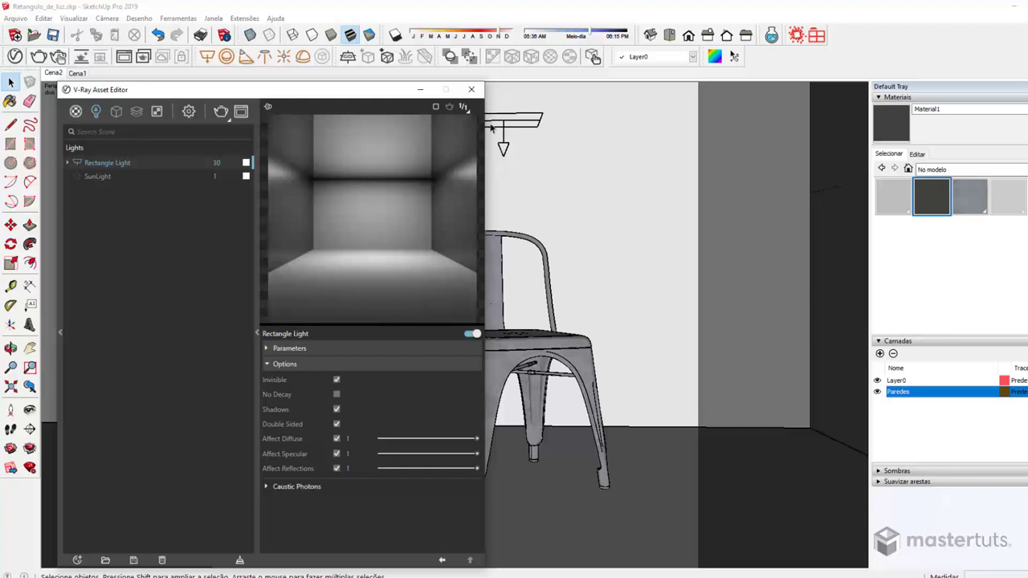
click(422, 93)
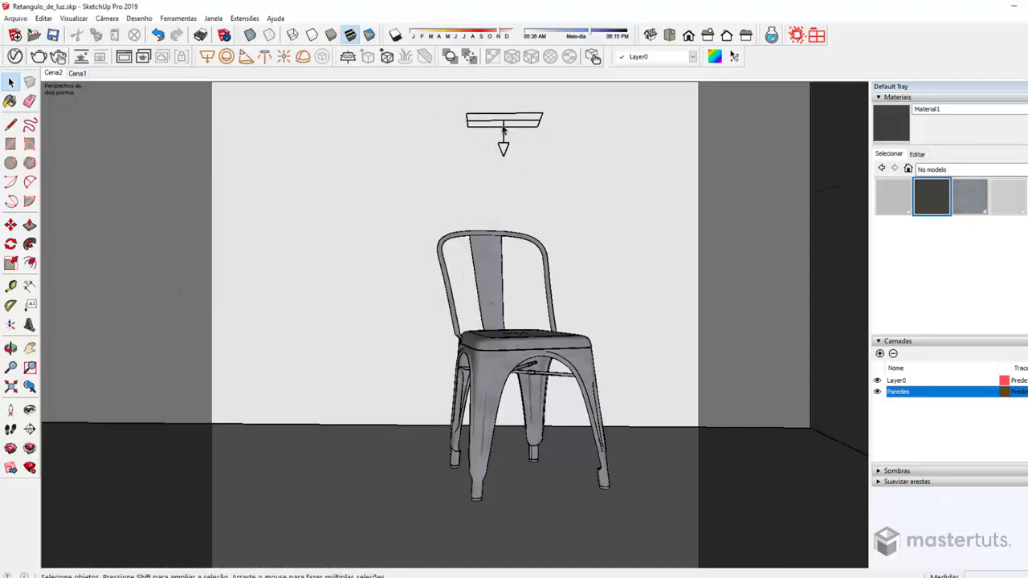
click(451, 56)
Step: Zoom in on the rectangle light and orbit to view it from below
scroll(478, 92, up, 2)
scroll(486, 103, up, 2)
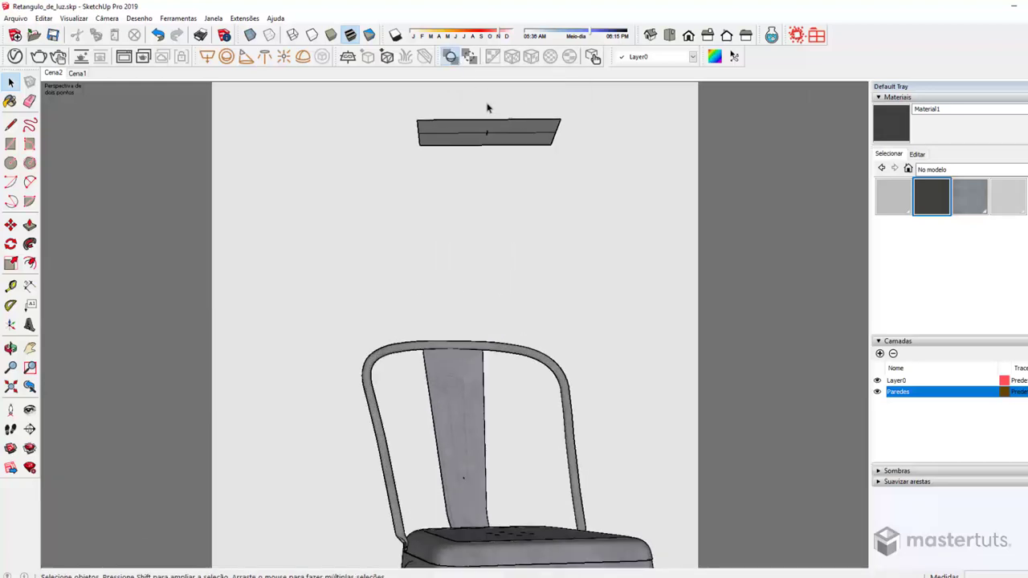
scroll(486, 103, up, 2)
mouse_move(487, 103)
middle_down()
mouse_move(485, 215)
mouse_move(522, 284)
mouse_move(506, 88)
mouse_move(511, 246)
mouse_move(548, 85)
mouse_move(511, 211)
mouse_move(606, 255)
middle_up()
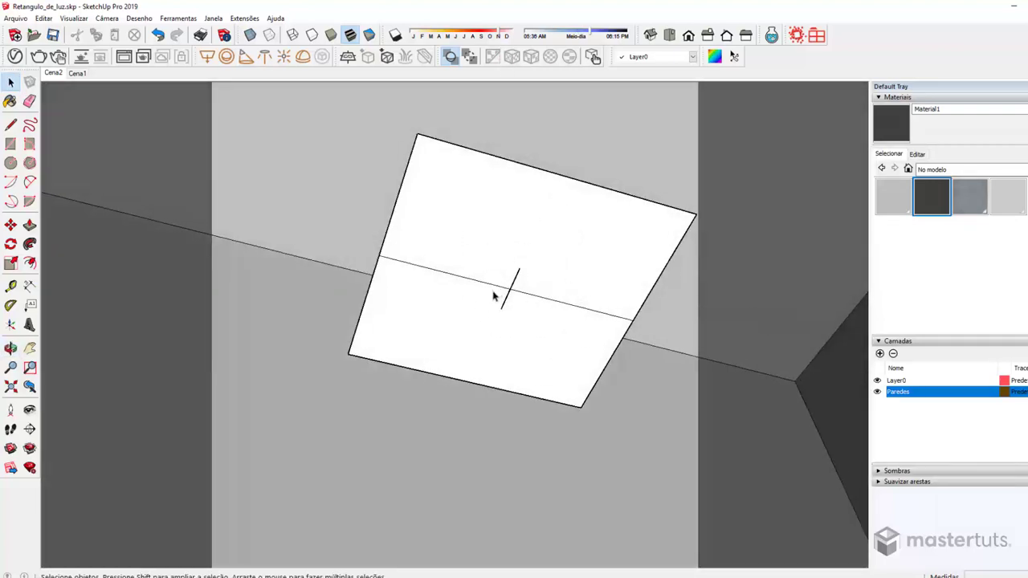
mouse_move(495, 293)
middle_down()
mouse_move(496, 257)
mouse_move(496, 449)
mouse_move(489, 348)
mouse_move(557, 409)
mouse_move(507, 327)
middle_up()
scroll(507, 328, up, 1)
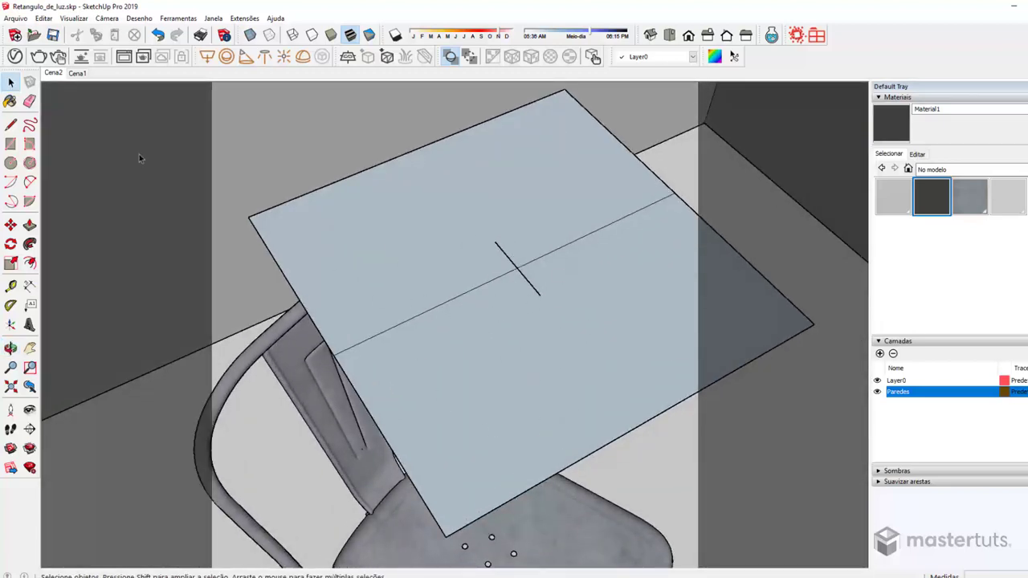
Step: Switch to the Cena2 scene and launch a V-Ray render of the chair
click(54, 73)
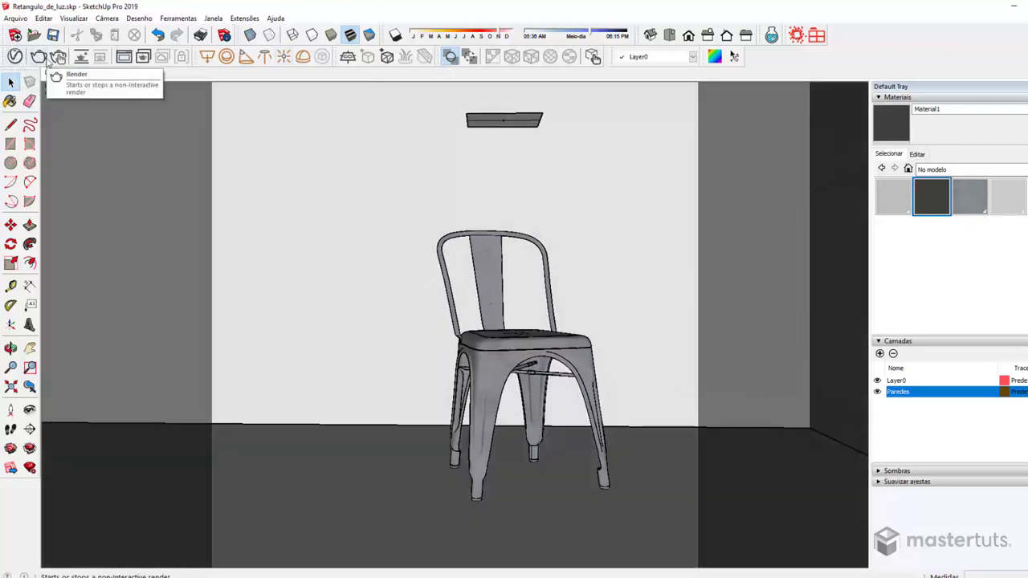
click(44, 59)
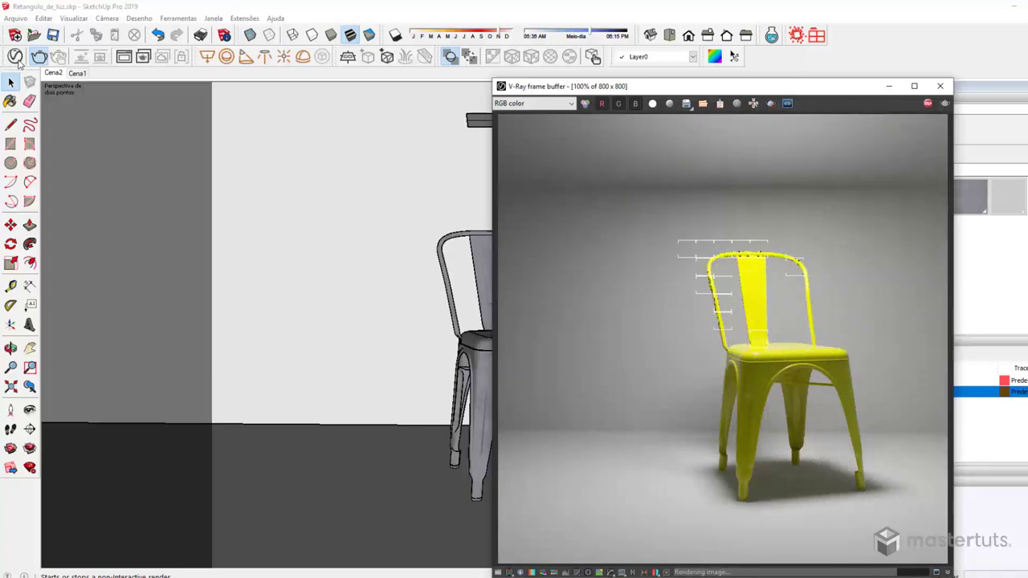
Step: In the Lights settings, uncheck Double Sided and Affect Diffuse for the rectangle light
click(18, 62)
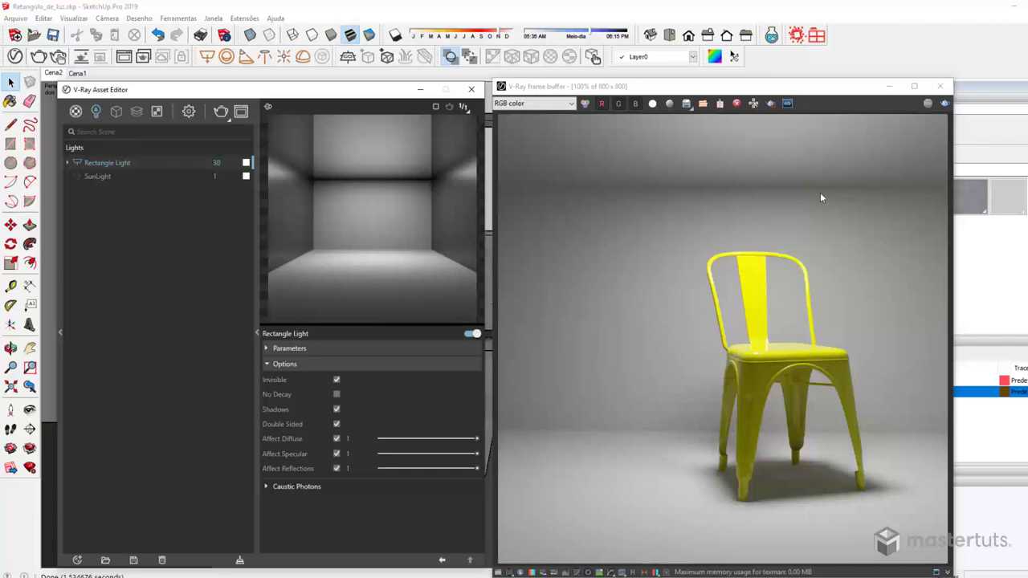
click(336, 424)
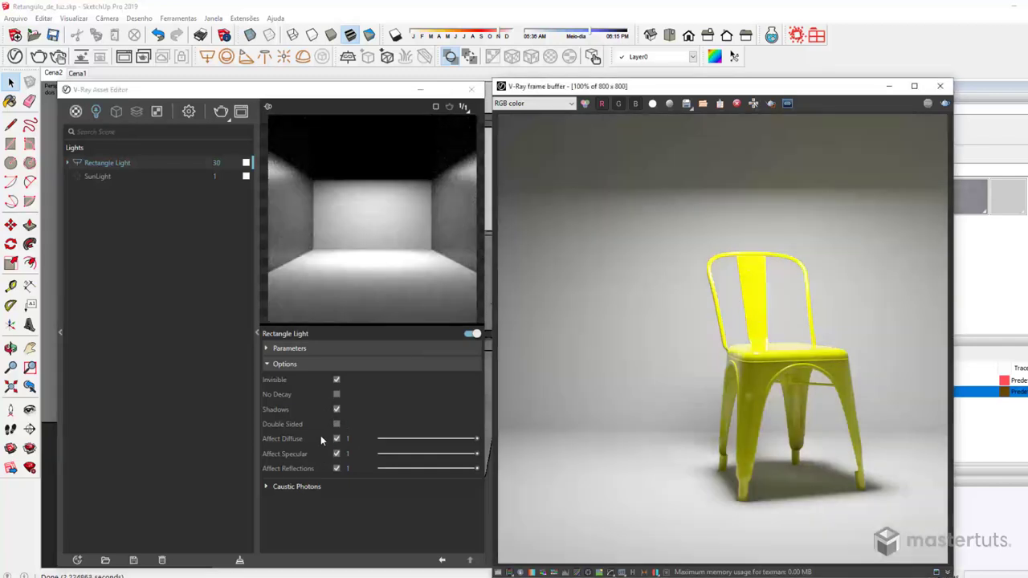
mouse_move(353, 468)
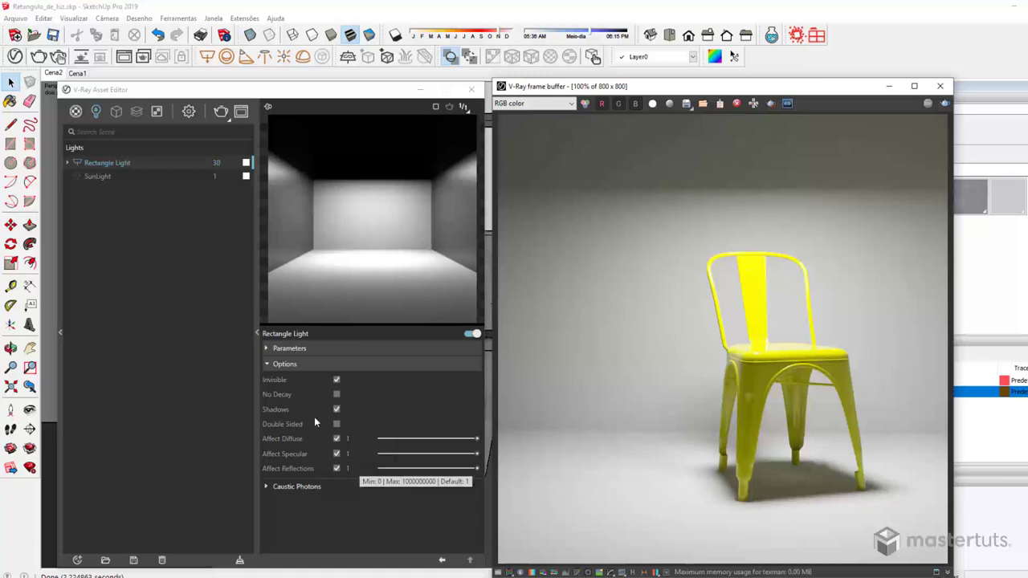
click(336, 438)
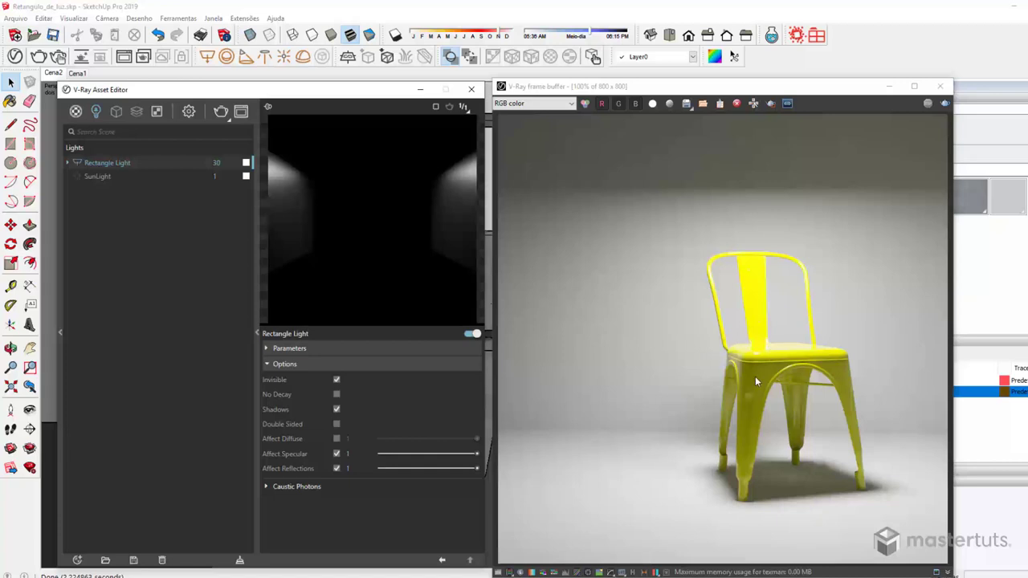
Step: Re-render with the new light settings and zoom around the near-black, reflection-only result
click(948, 113)
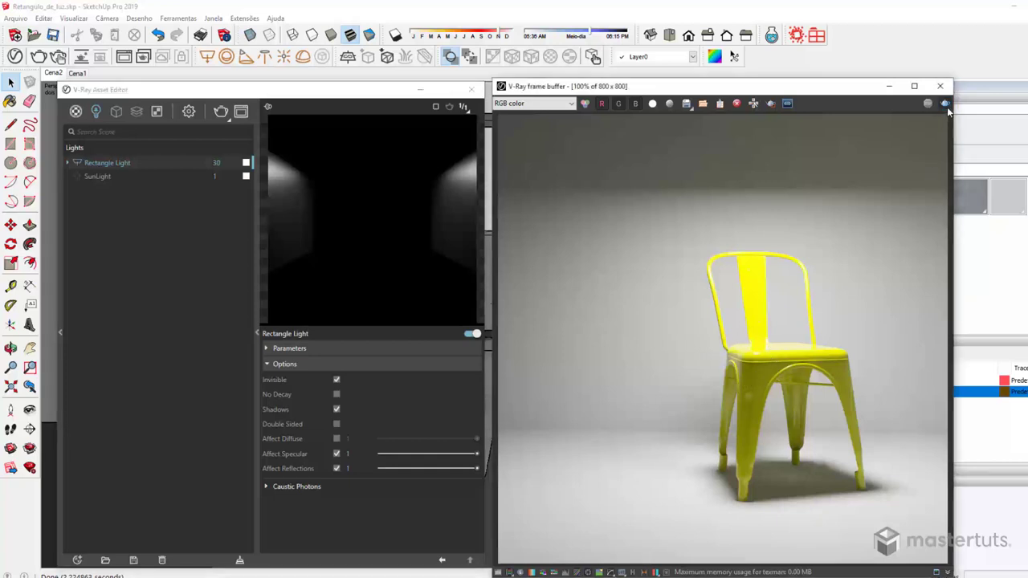
click(947, 111)
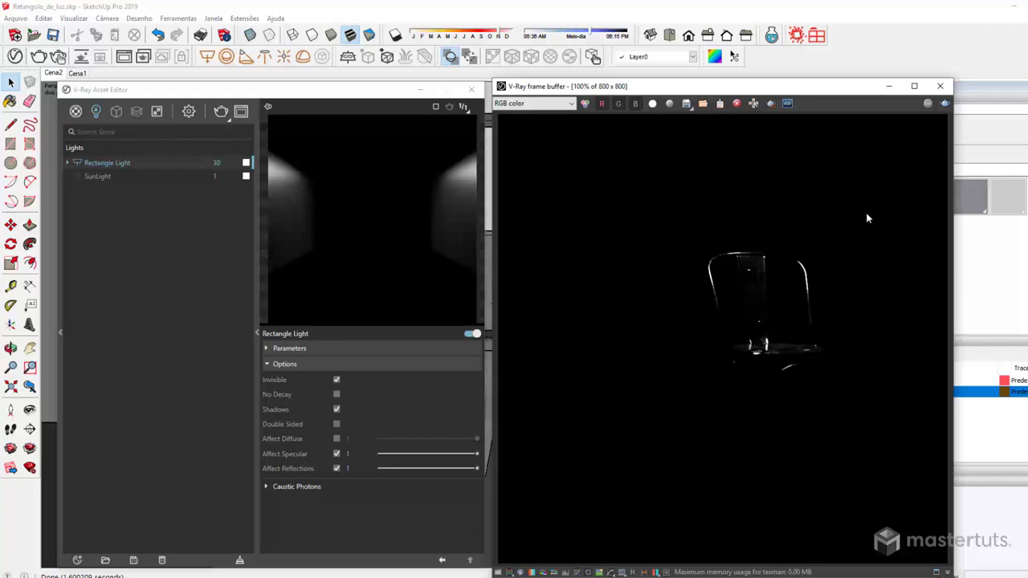
scroll(757, 303, up, 1)
scroll(757, 303, up, 1)
scroll(757, 305, down, 2)
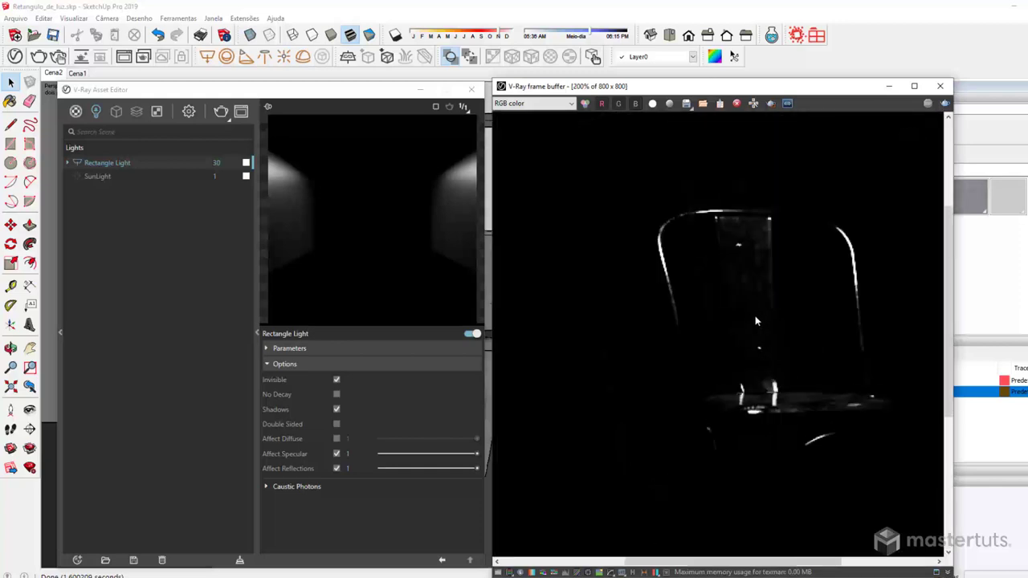
scroll(754, 316, up, 2)
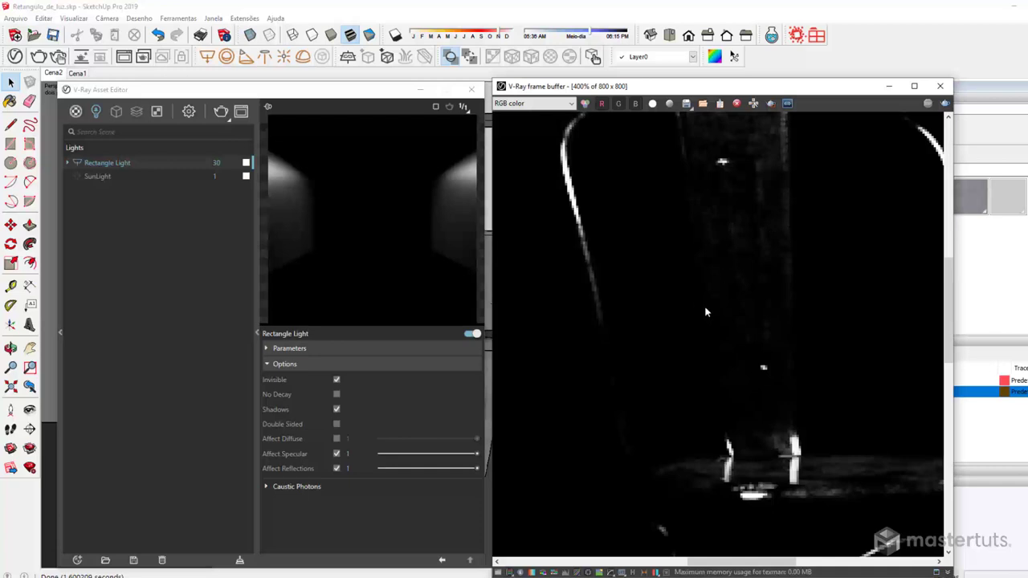
scroll(790, 426, down, 1)
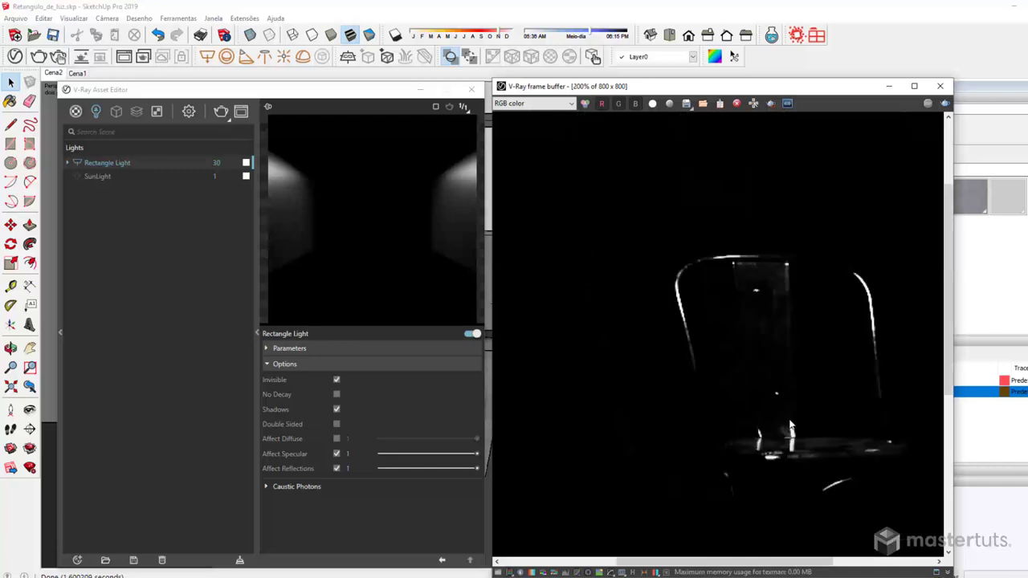
scroll(790, 427, down, 1)
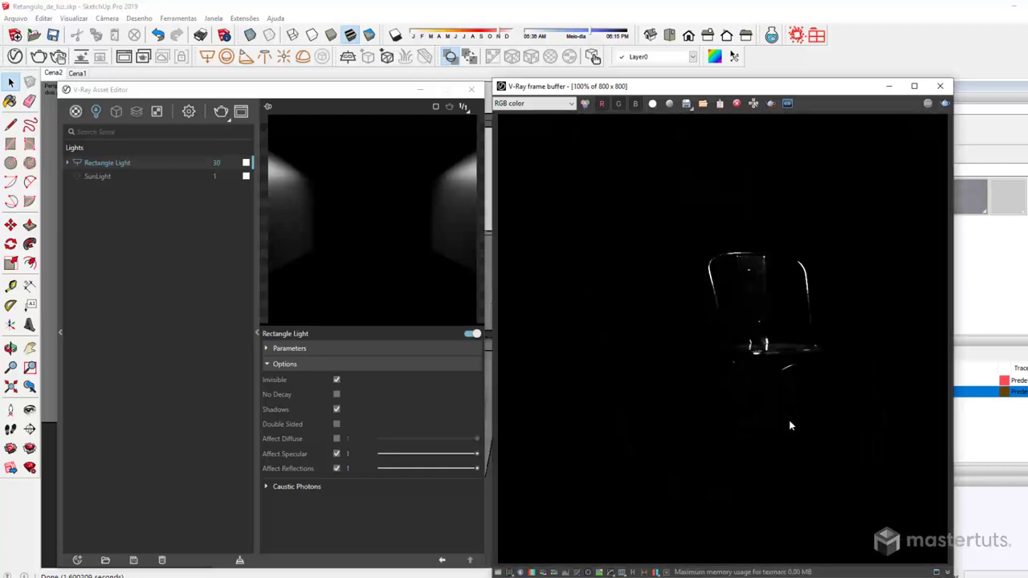
Step: Re-enable Affect Diffuse, disable Affect Reflections, and render the yellow chair again
click(336, 438)
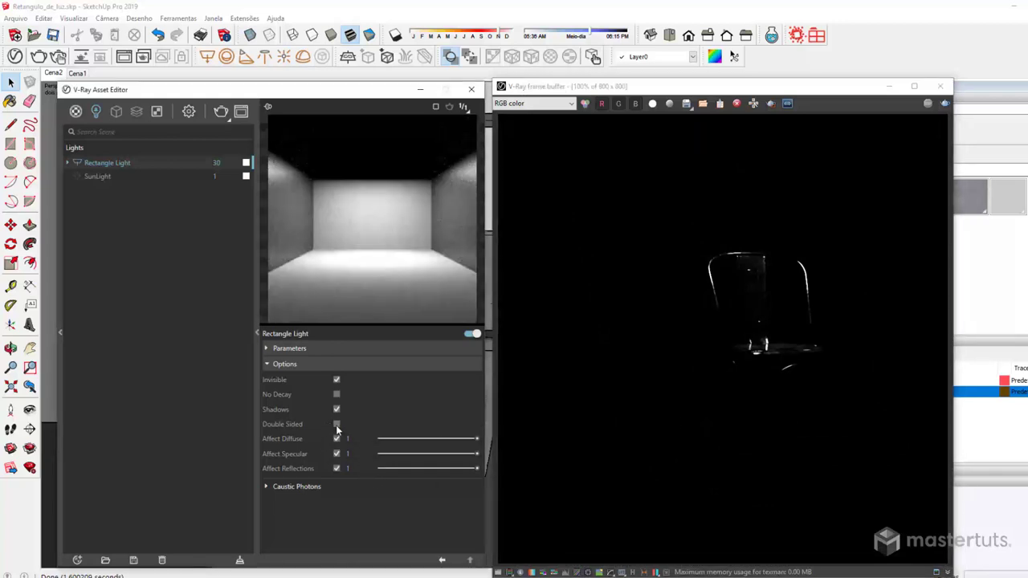
click(336, 469)
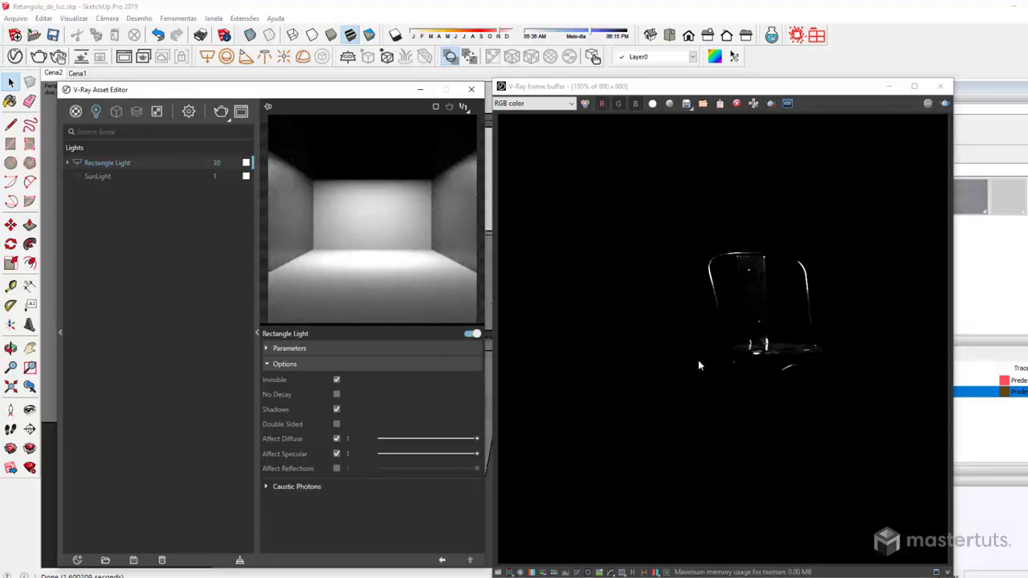
click(947, 113)
click(945, 108)
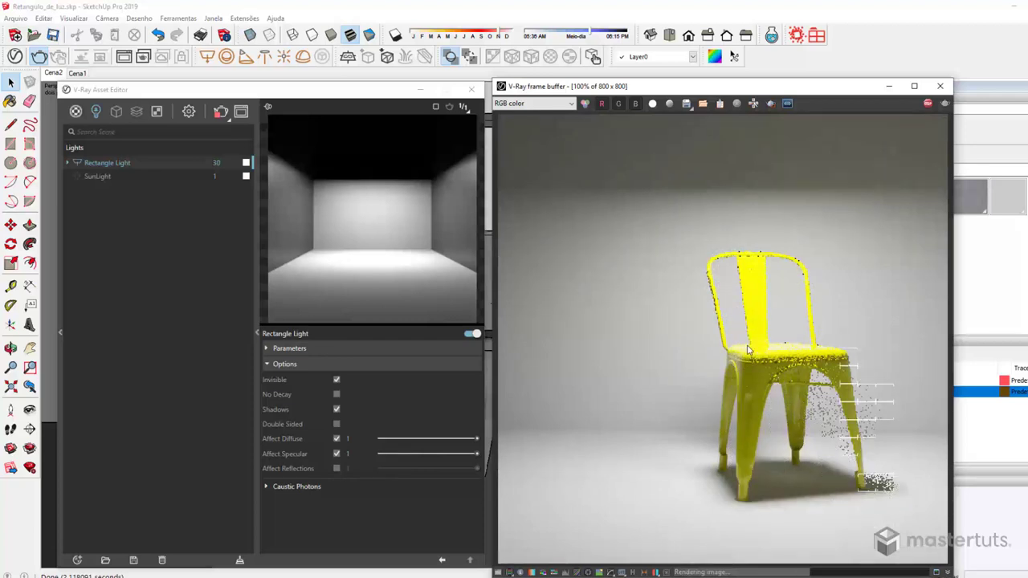
Step: Zoom in on the rendered chair seat, then turn off Affect Specular for the rectangle light
scroll(745, 353, up, 2)
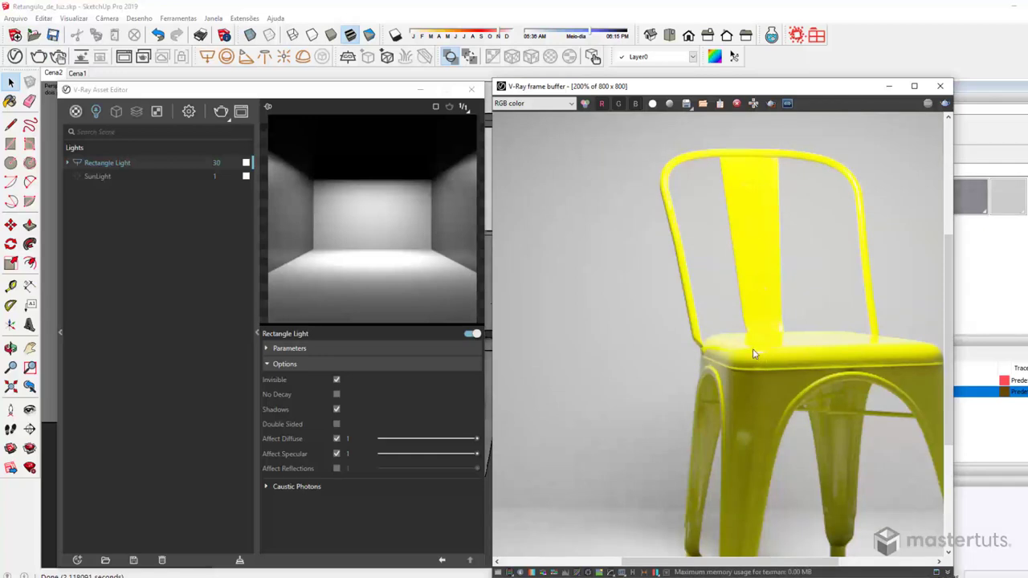
scroll(754, 356, up, 1)
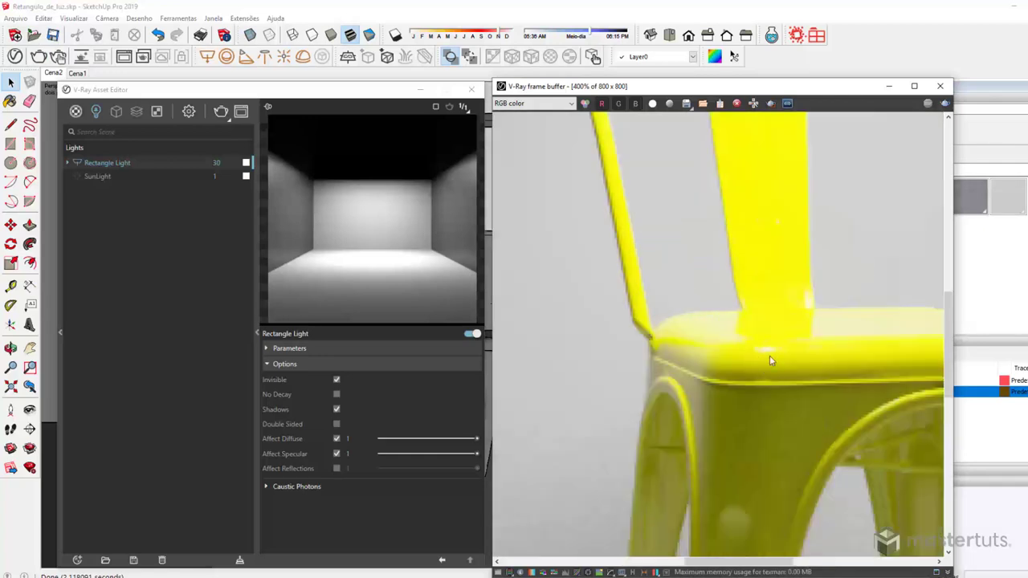
scroll(770, 357, down, 2)
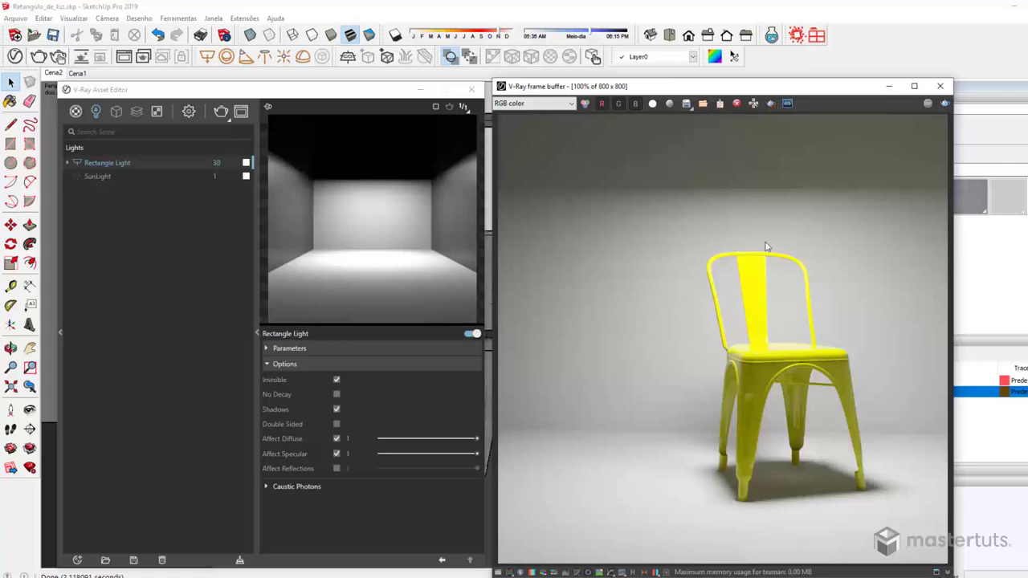
scroll(763, 359, up, 1)
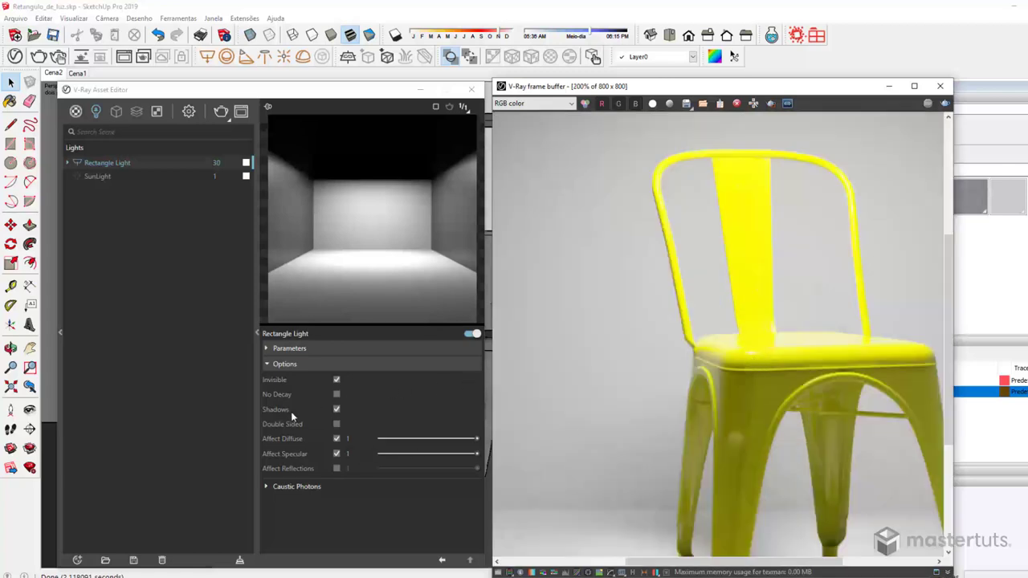
click(337, 455)
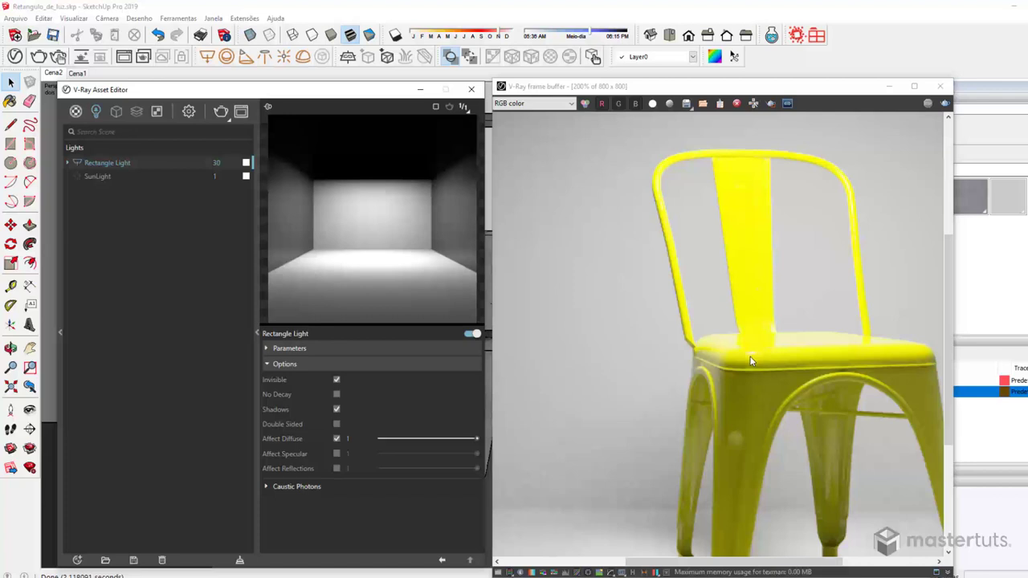
Step: Re-render the chair with the light's specular contribution switched off
click(946, 104)
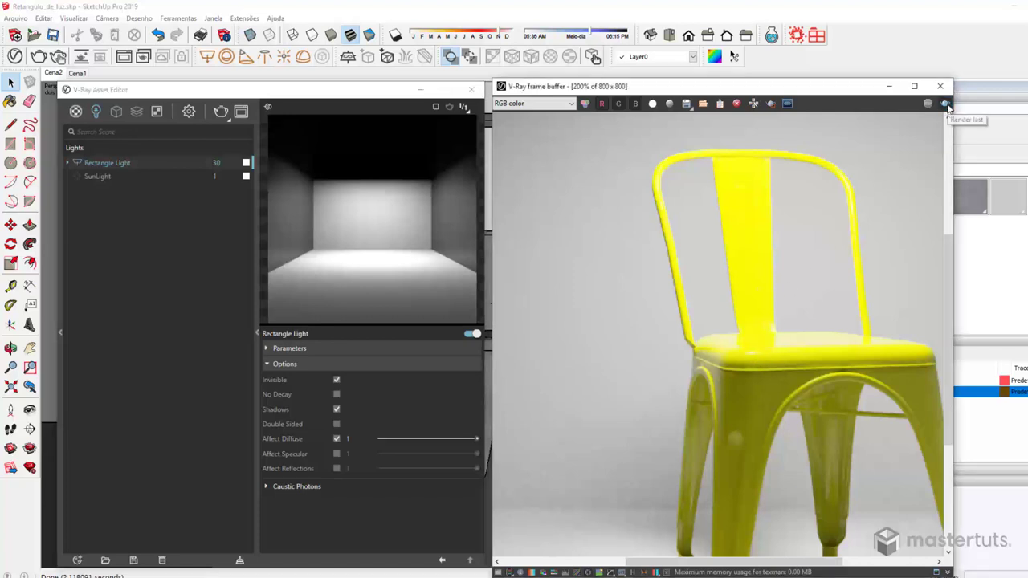
click(945, 104)
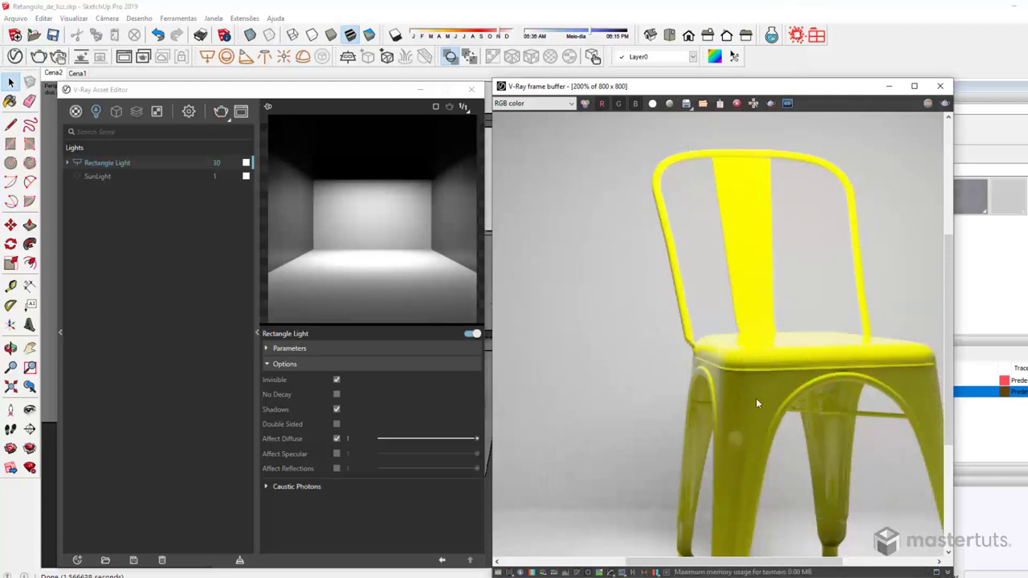
scroll(737, 395, down, 2)
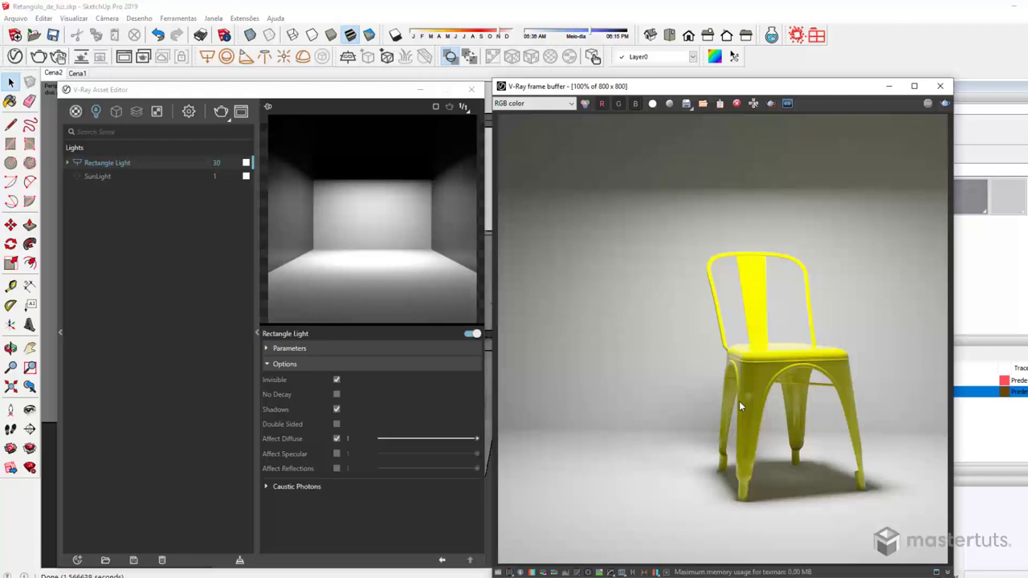
Step: Expand the rectangle light's Caustic Photons settings (Caustic Subdivs 1000) and glance at a glass-caustics reference photo
click(382, 417)
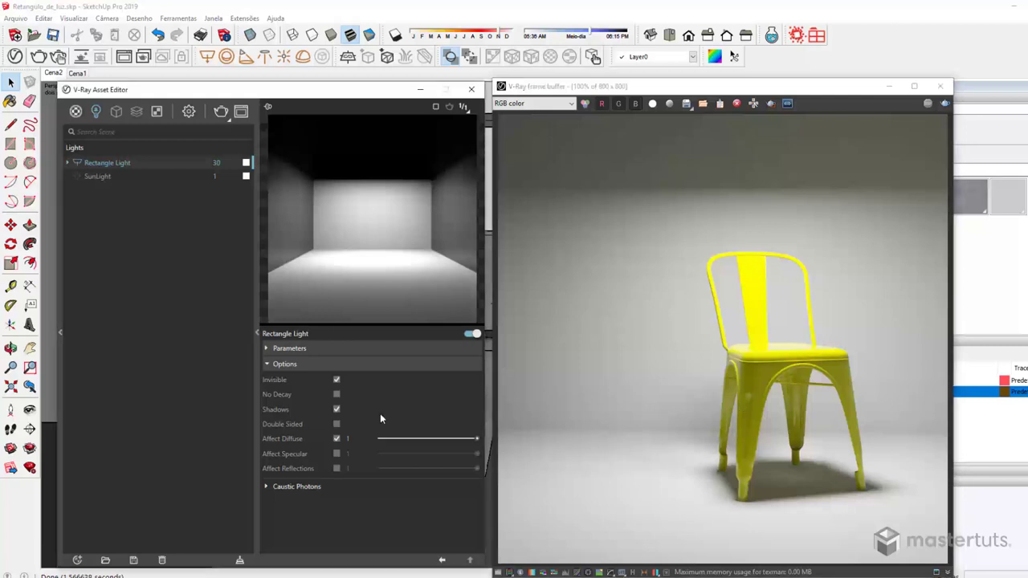
click(266, 485)
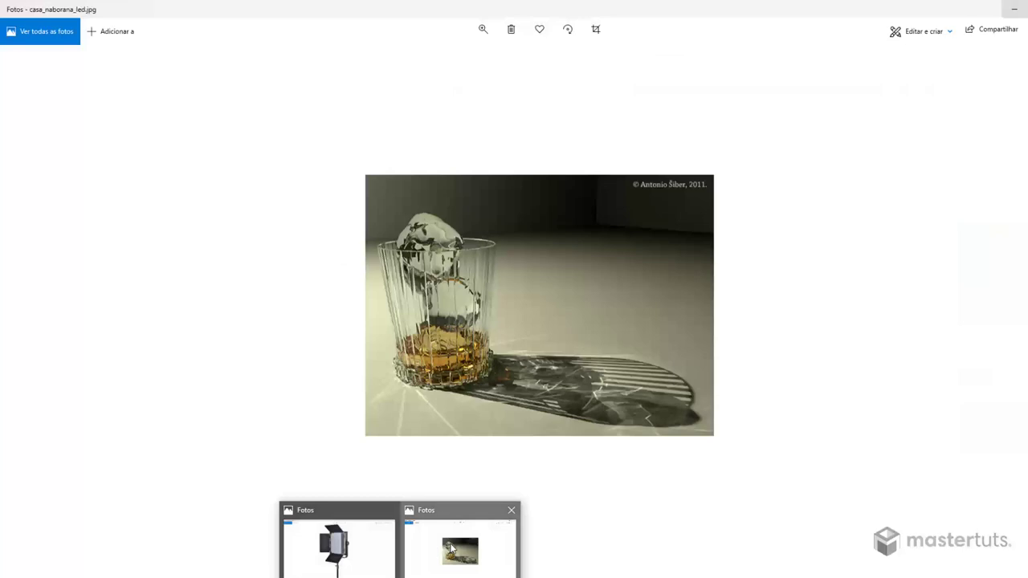
click(454, 550)
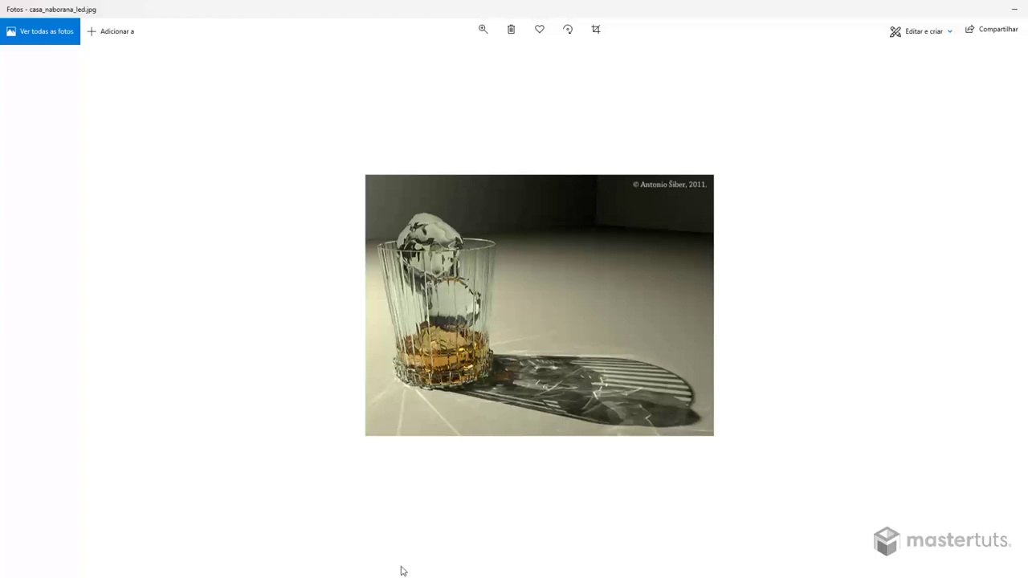
click(336, 558)
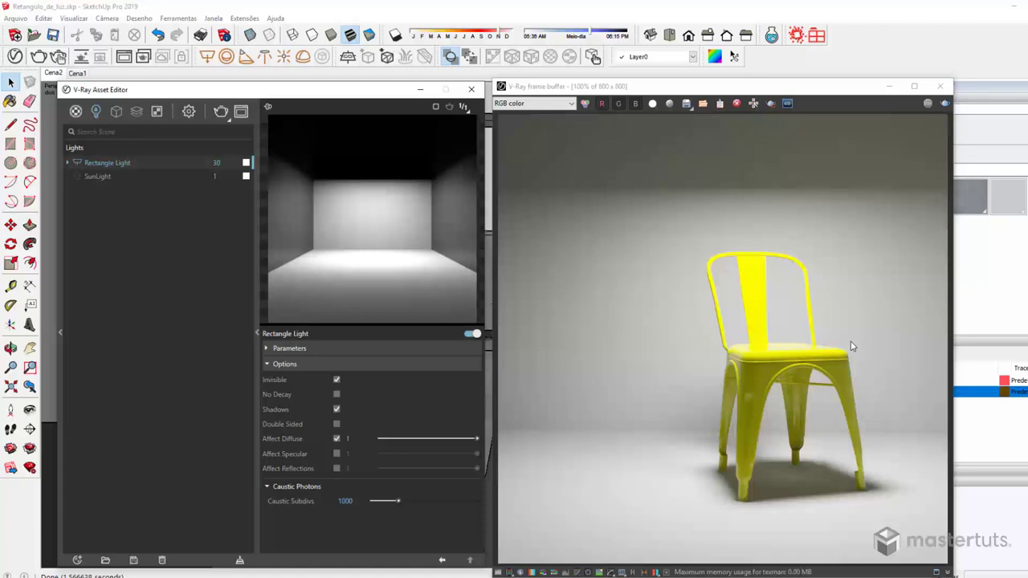
Step: Review the rectangle light's Parameters (intensity 30, size 10 by 10), then close the frame buffer and Asset Editor
click(350, 362)
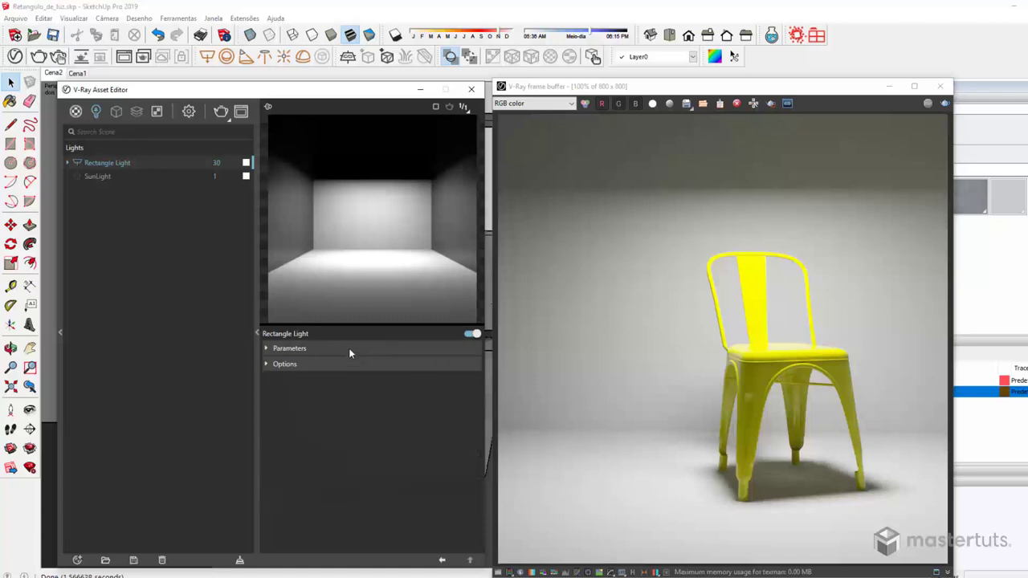
click(348, 347)
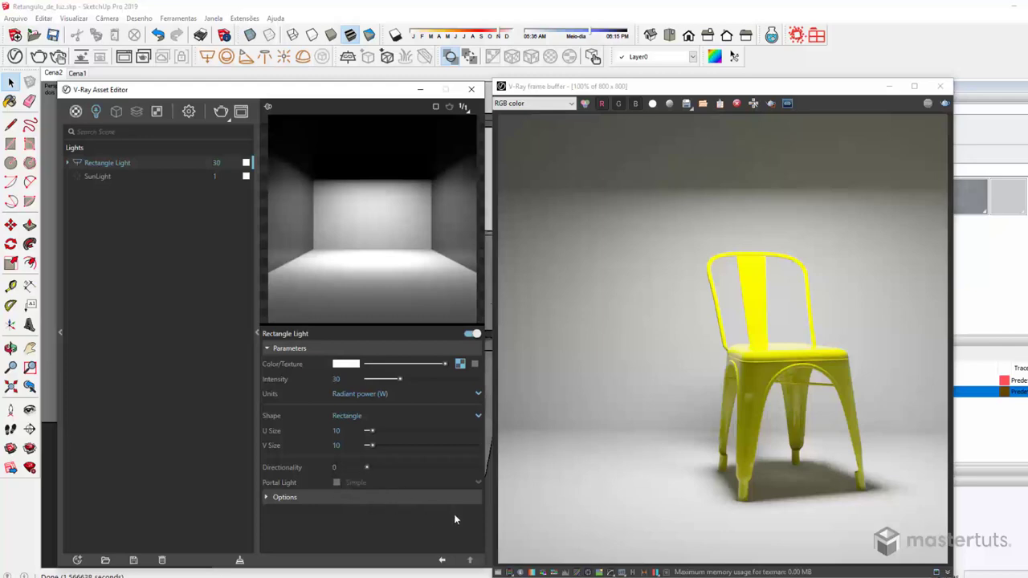
click(939, 86)
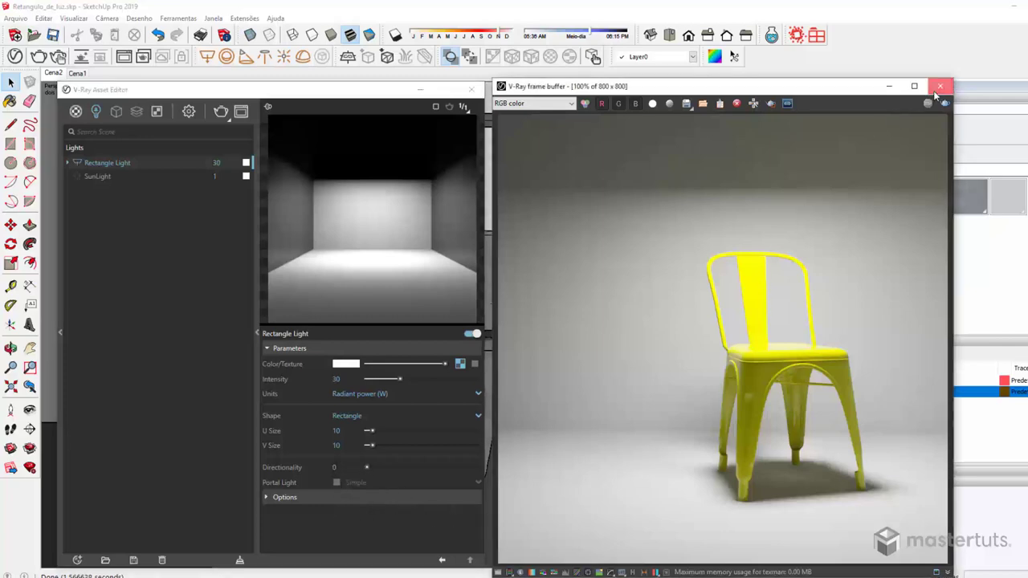
click(471, 89)
Step: Delete the rectangle light from the model and from the Asset Editor's light list
click(511, 120)
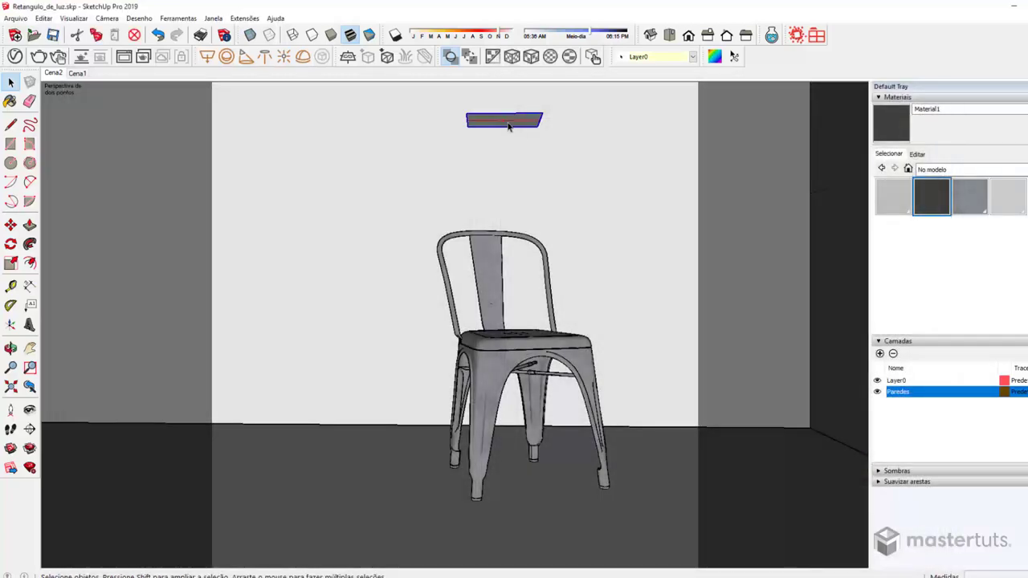
key(Delete)
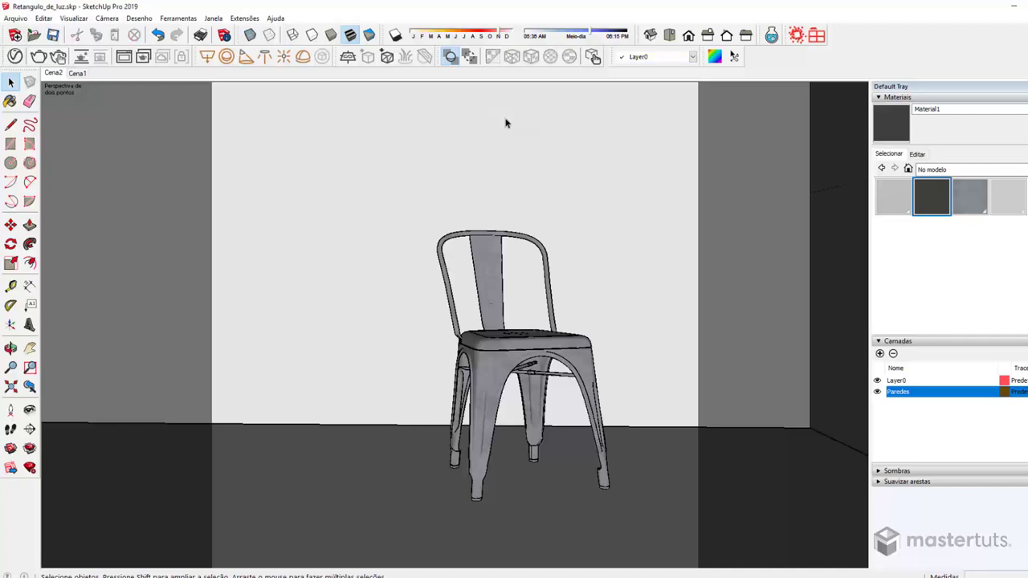
click(15, 56)
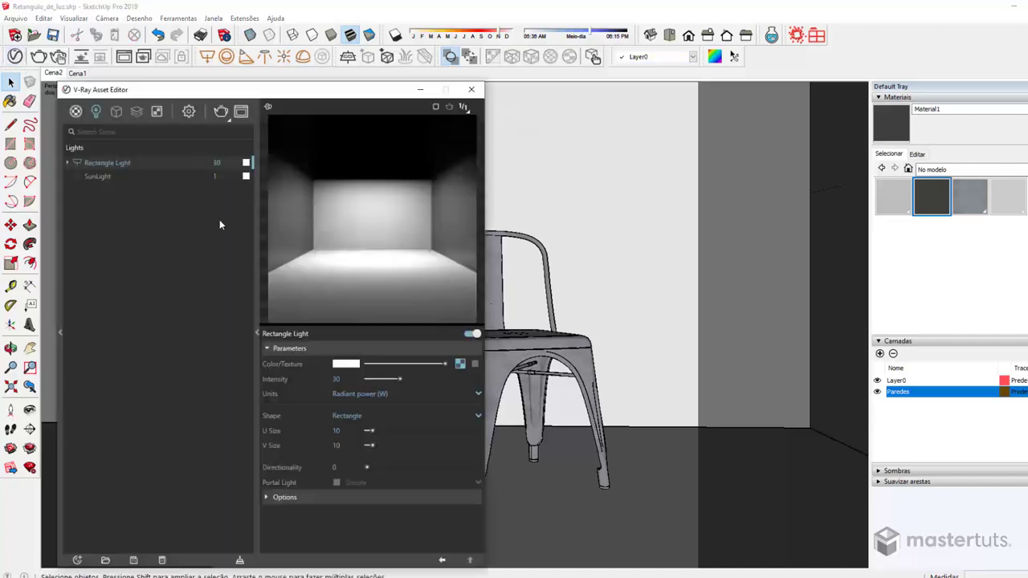
right_click(112, 165)
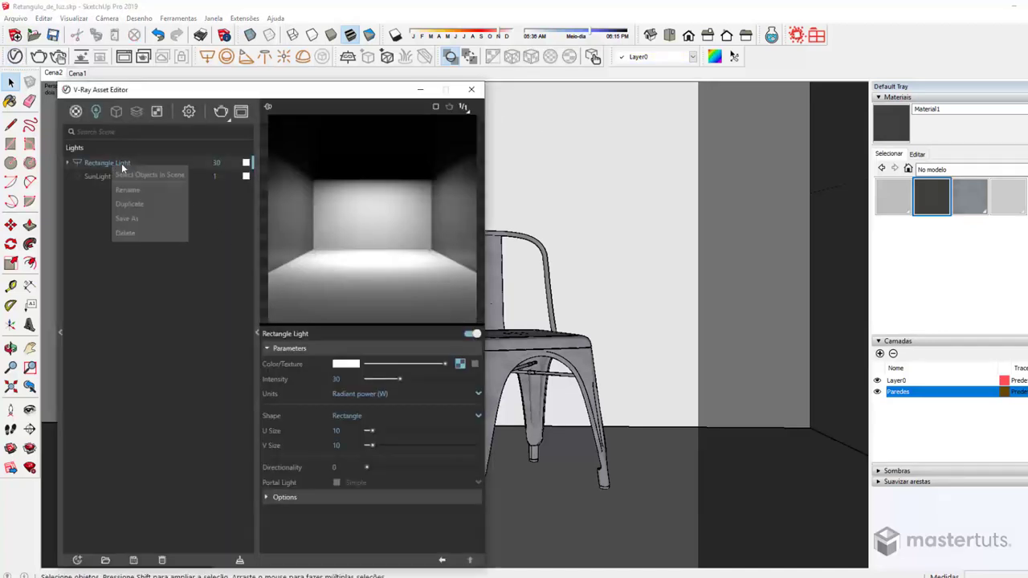
click(125, 232)
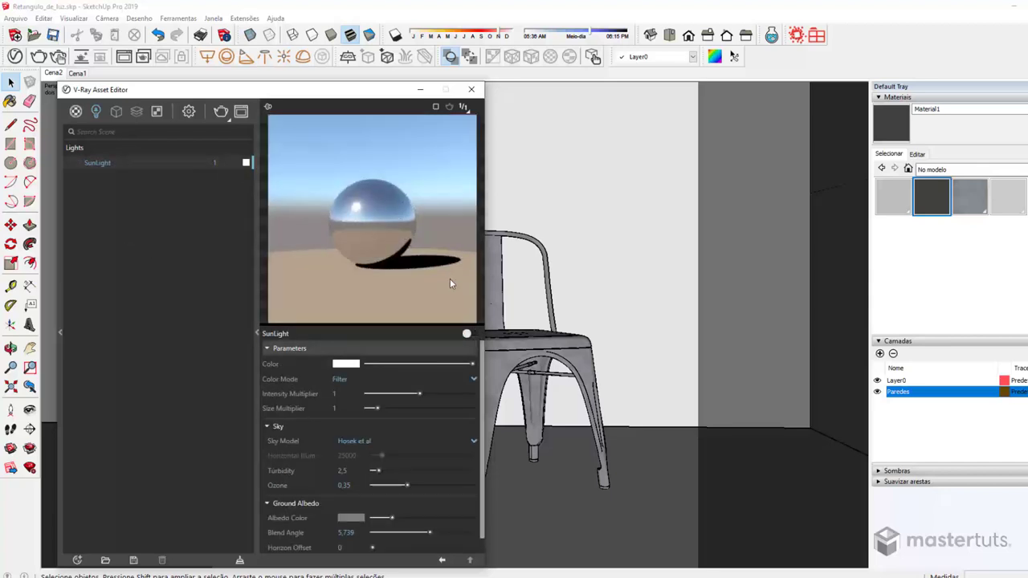
Step: Switch the SunLight on, check the render settings, and start a new render
click(76, 163)
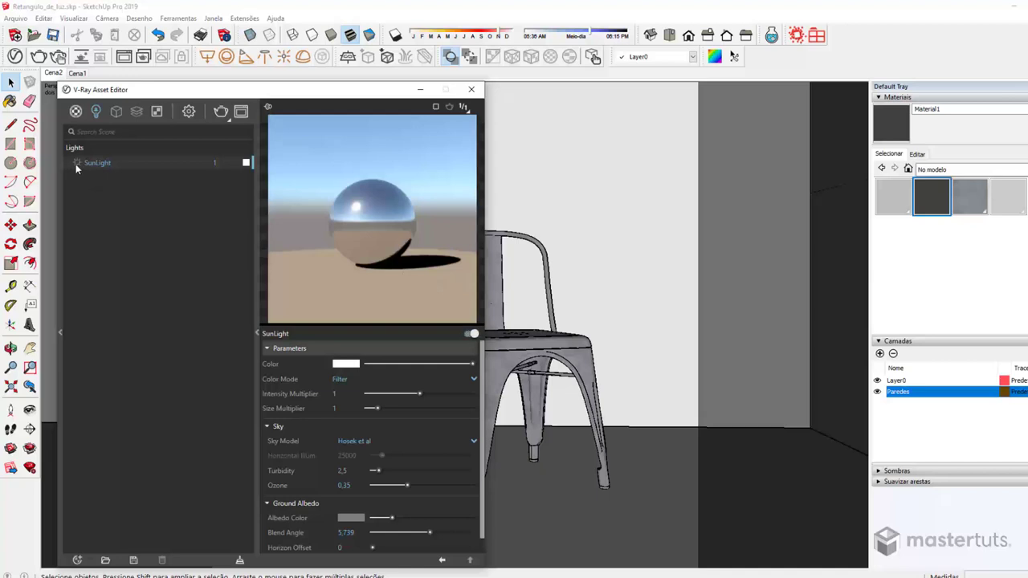
click(160, 115)
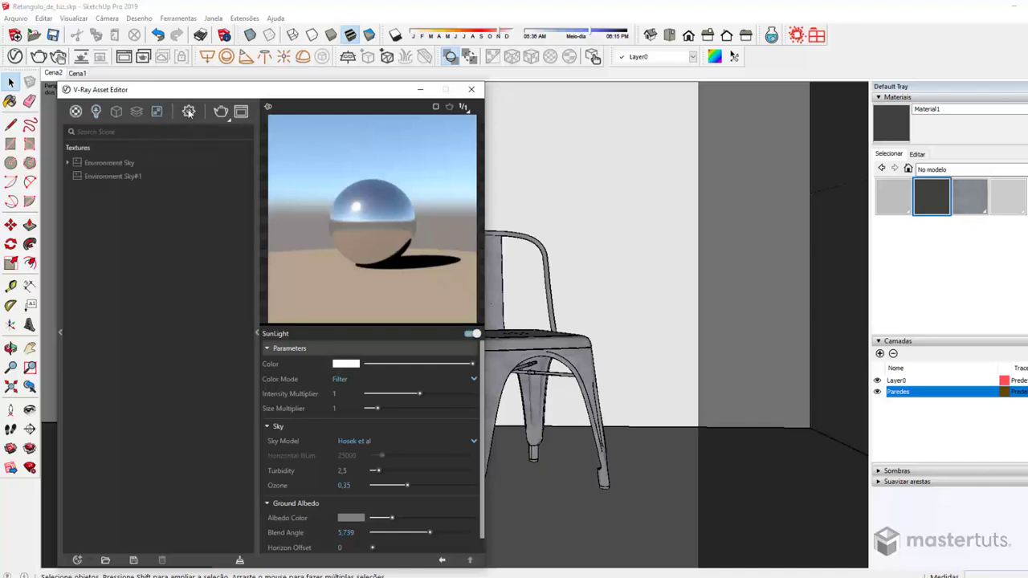
click(188, 112)
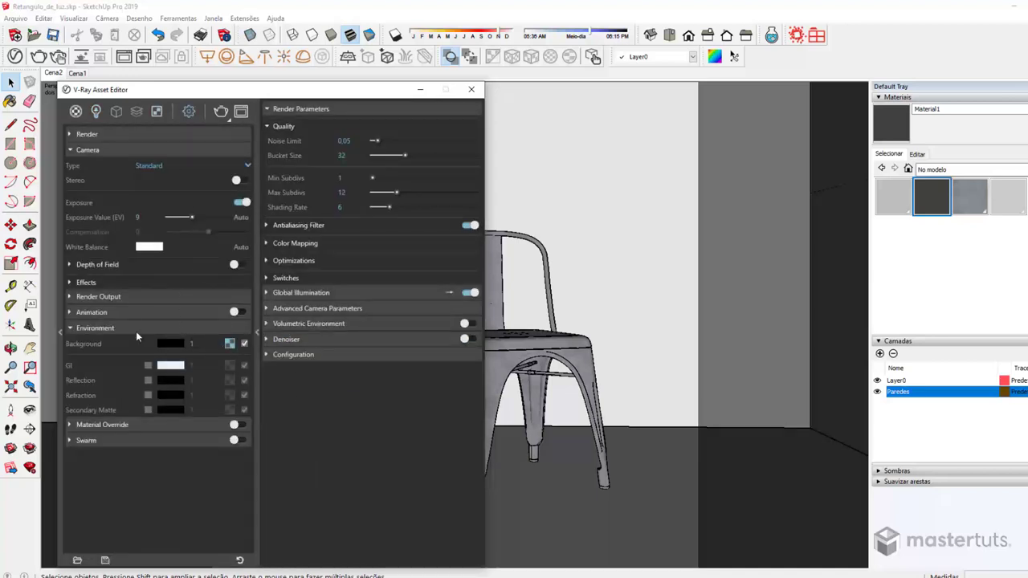
click(471, 89)
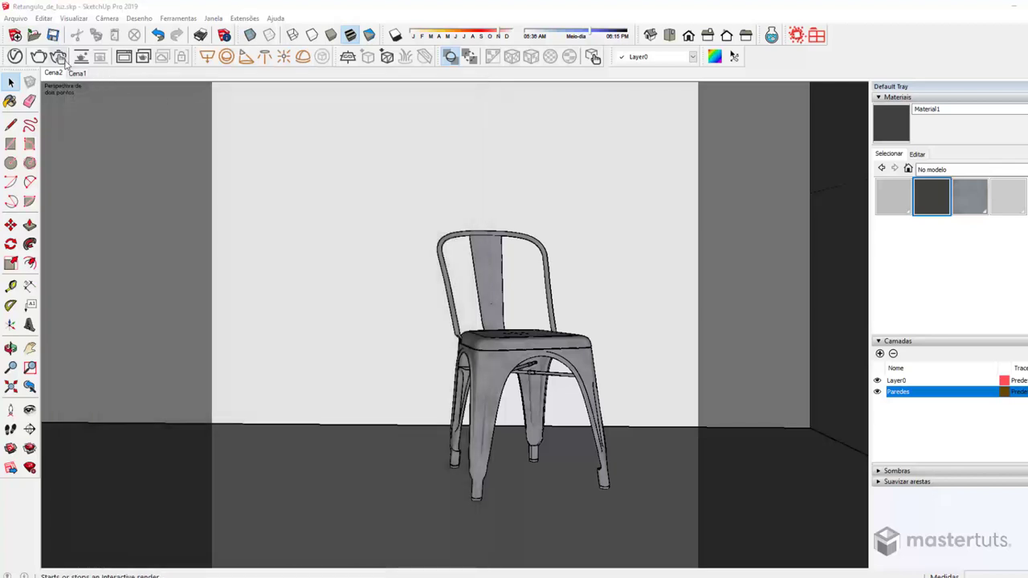
click(39, 56)
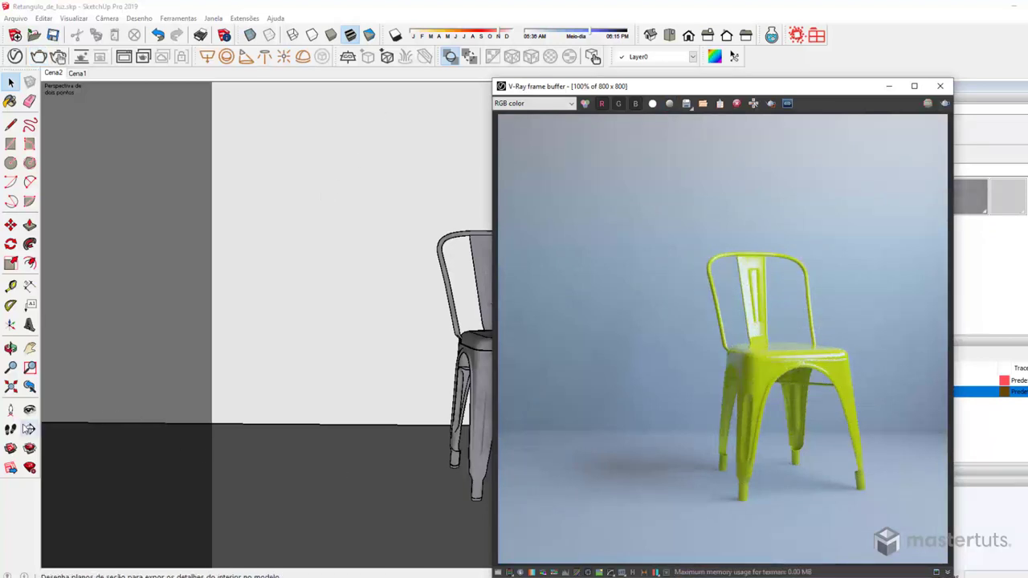
Step: Orbit and zoom out to view the box and its window from outside, then return to scene Cena2
click(11, 387)
scroll(435, 285, down, 3)
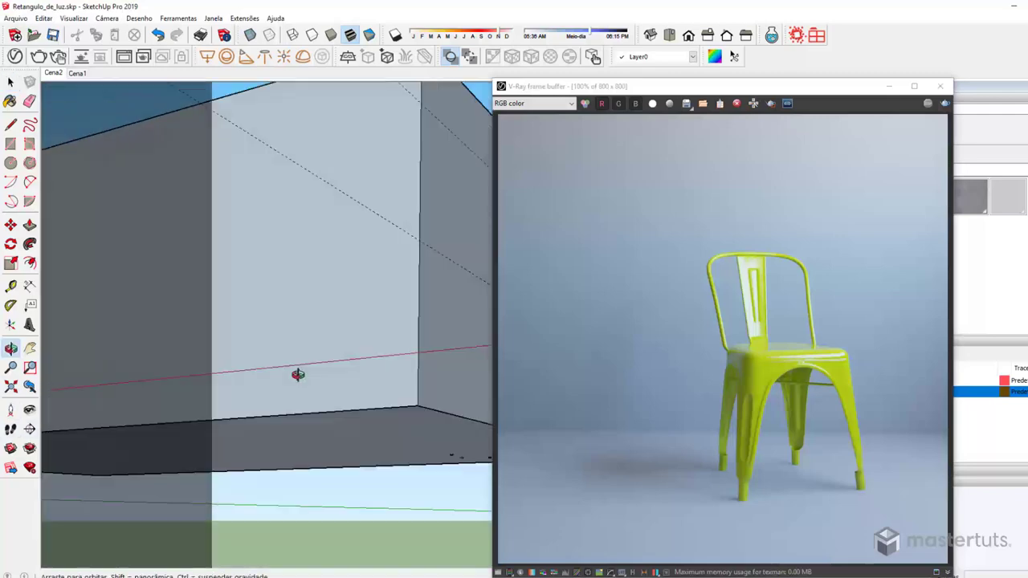
scroll(293, 374, down, 3)
scroll(257, 348, down, 2)
scroll(321, 374, down, 2)
scroll(328, 346, up, 2)
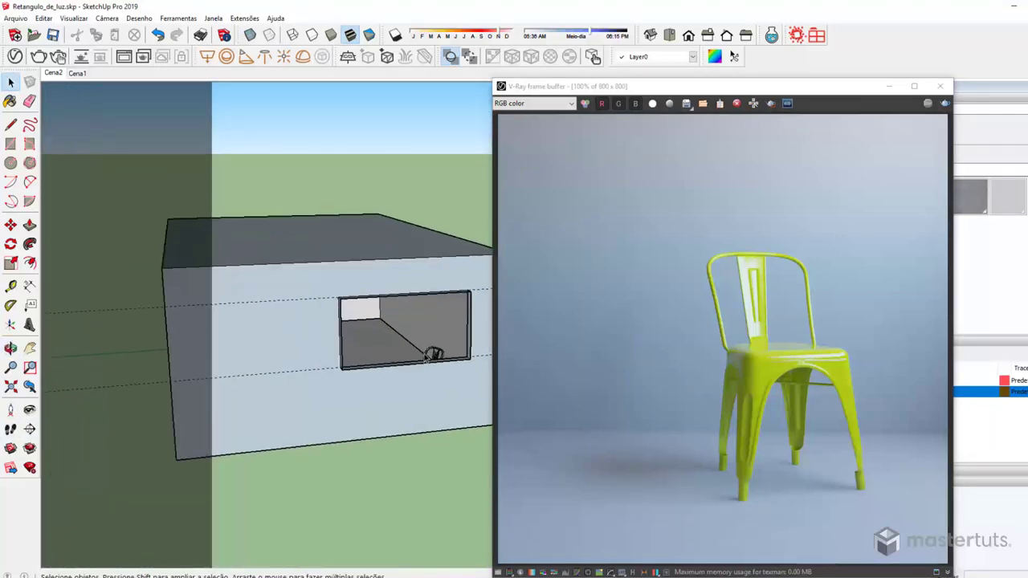
scroll(310, 406, up, 2)
scroll(317, 422, up, 1)
scroll(450, 451, up, 2)
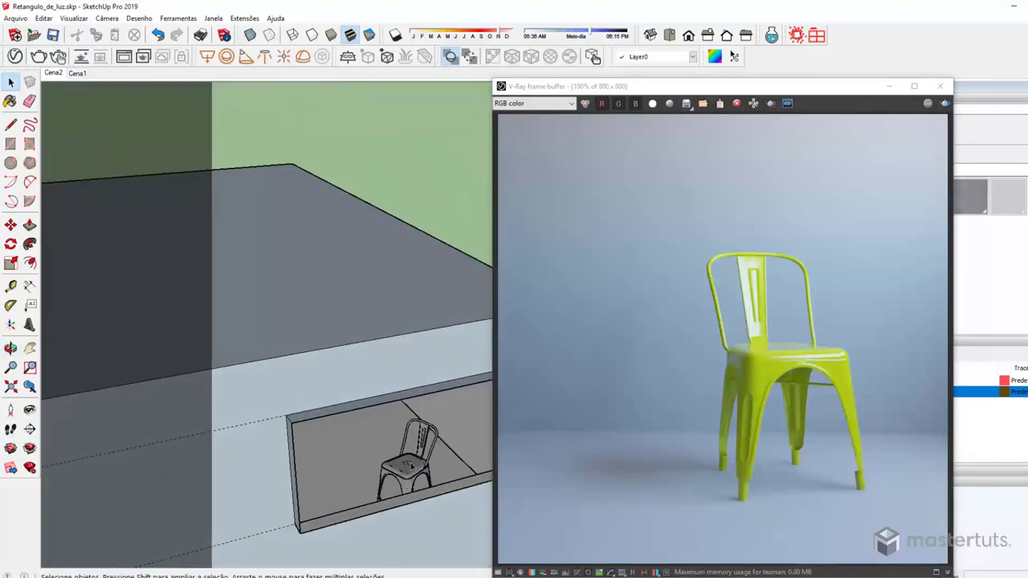
click(49, 74)
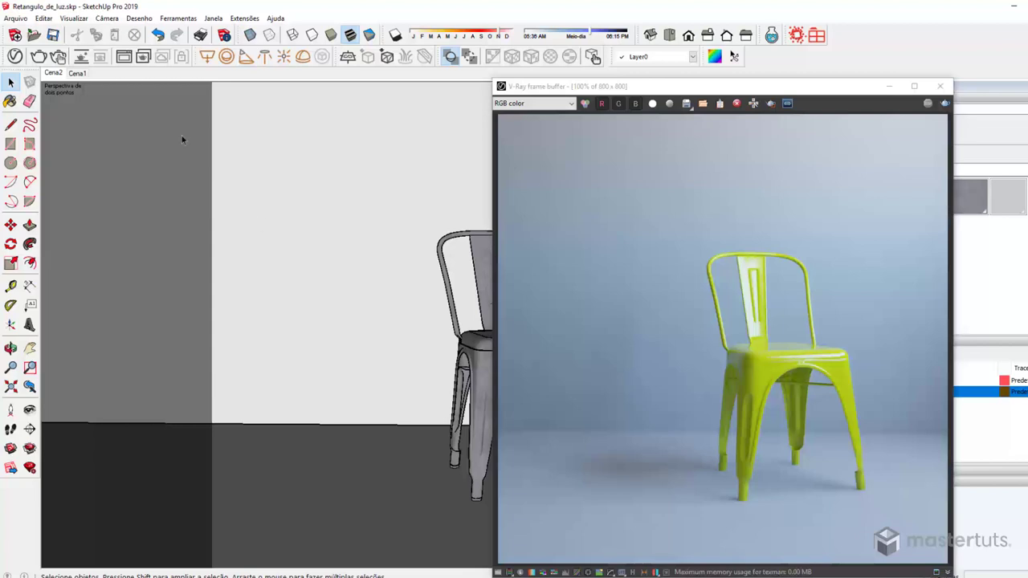
Step: Switch Global Illumination off, re-render the nearly black chair, and close the frame buffer
click(16, 58)
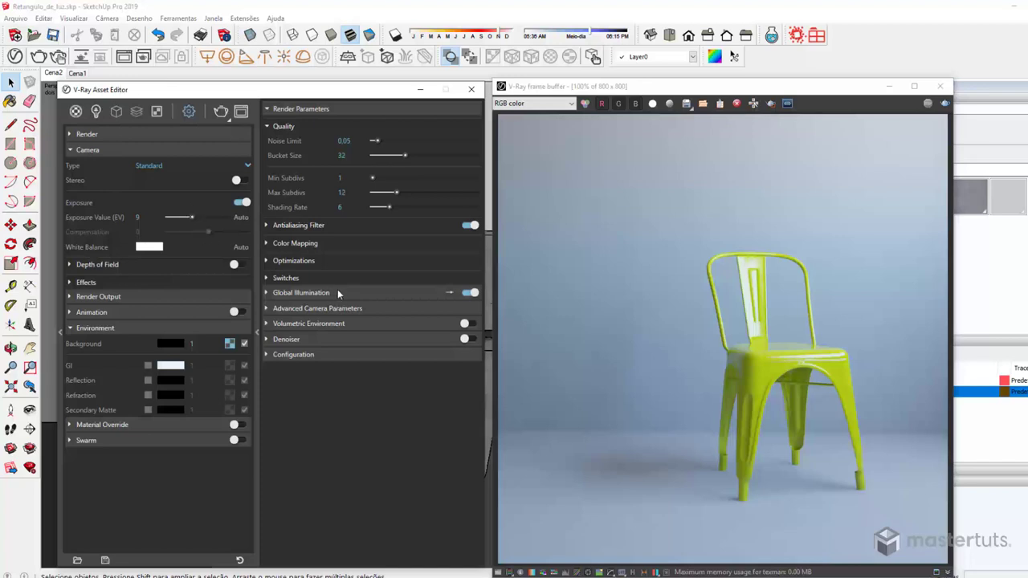
click(470, 293)
click(945, 104)
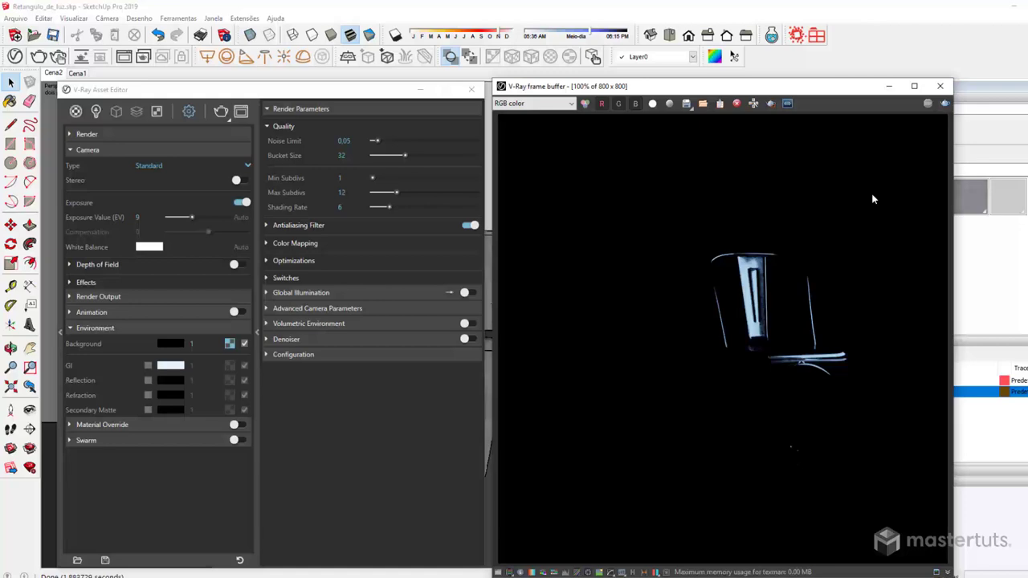
click(939, 86)
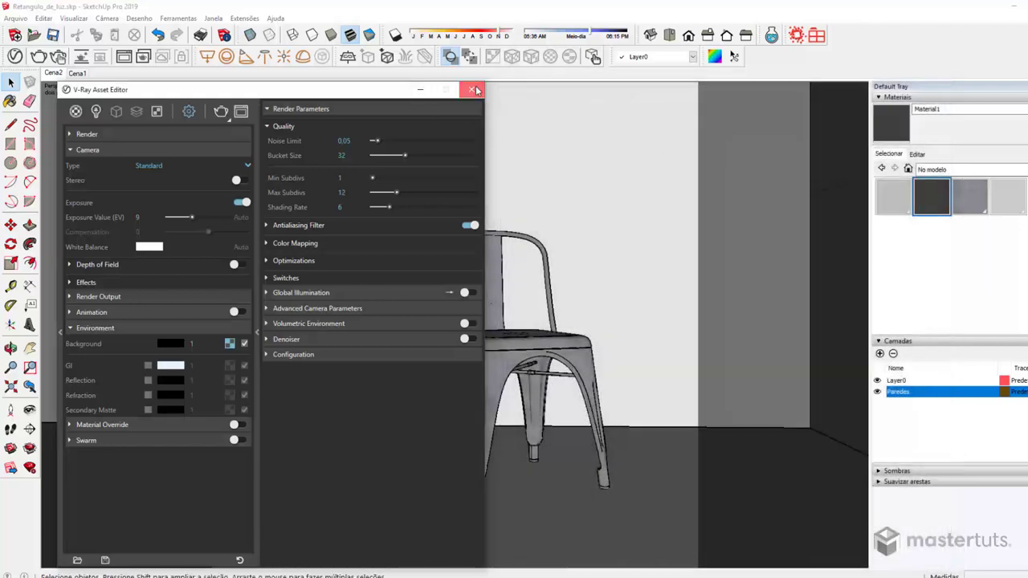
Step: Draw a V-Ray rectangle light spanning the box's window opening, from top-left to bottom-right corner
click(471, 89)
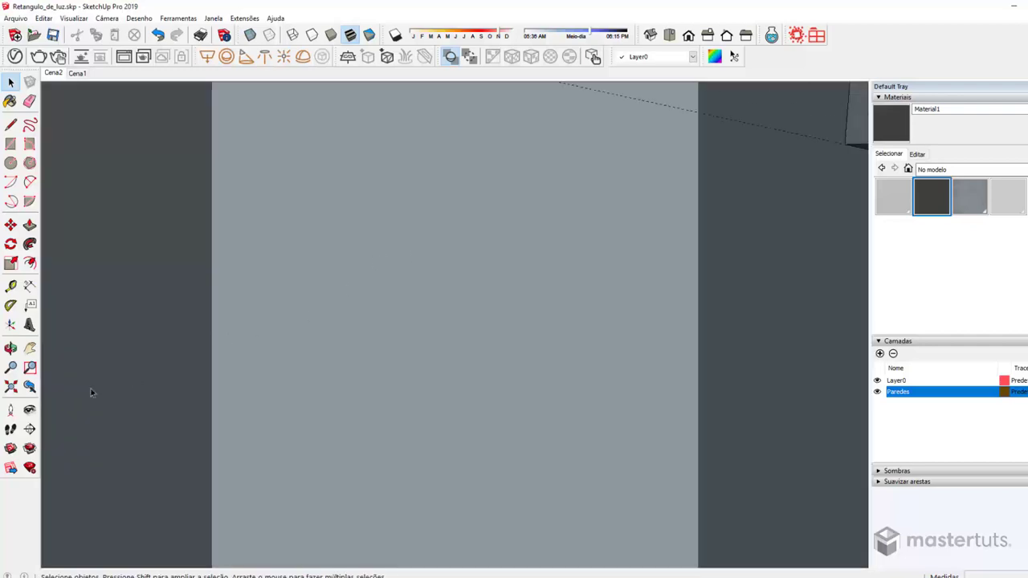
click(11, 386)
middle_drag(596, 337, 539, 336)
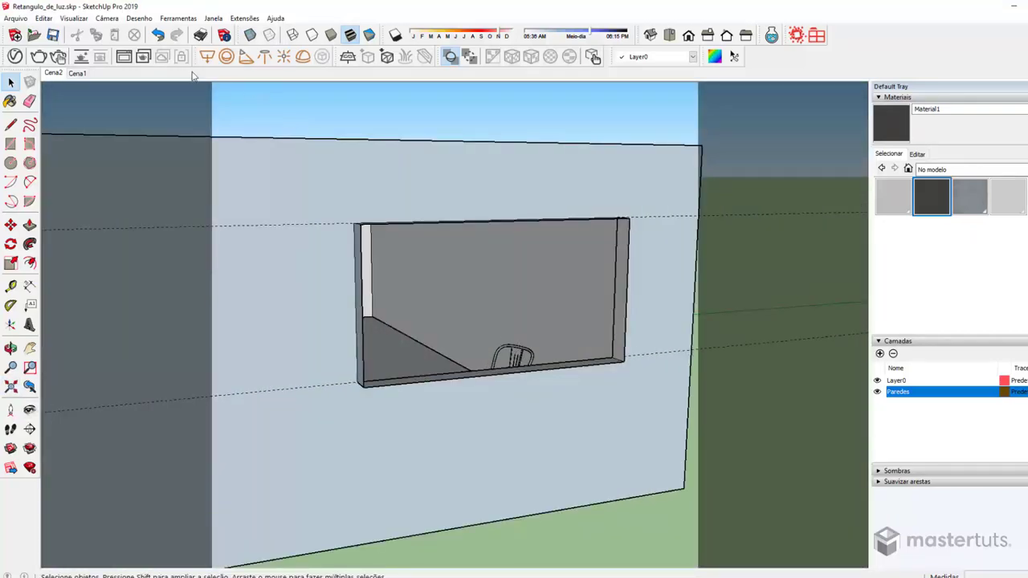
click(206, 56)
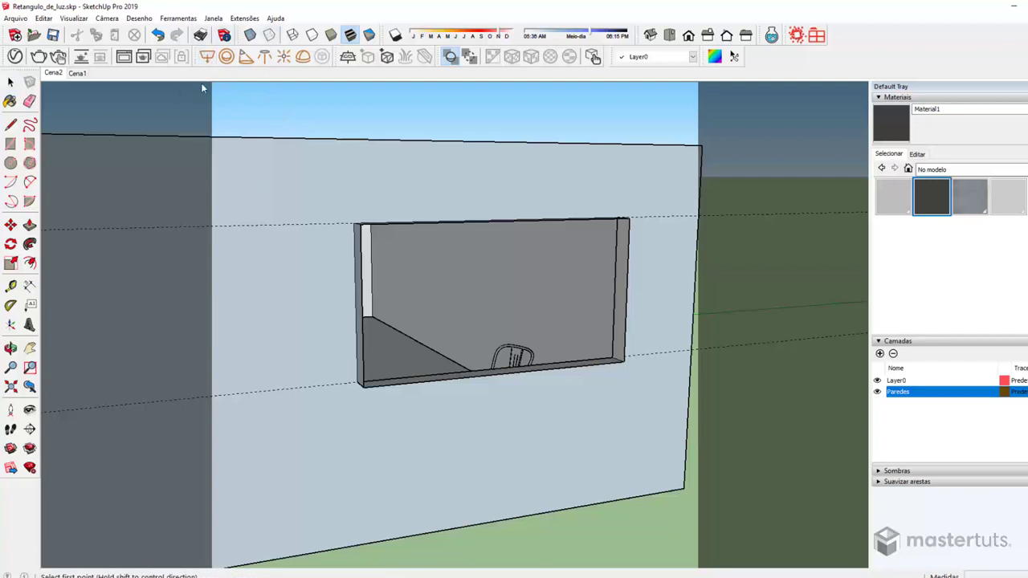
click(361, 226)
click(625, 365)
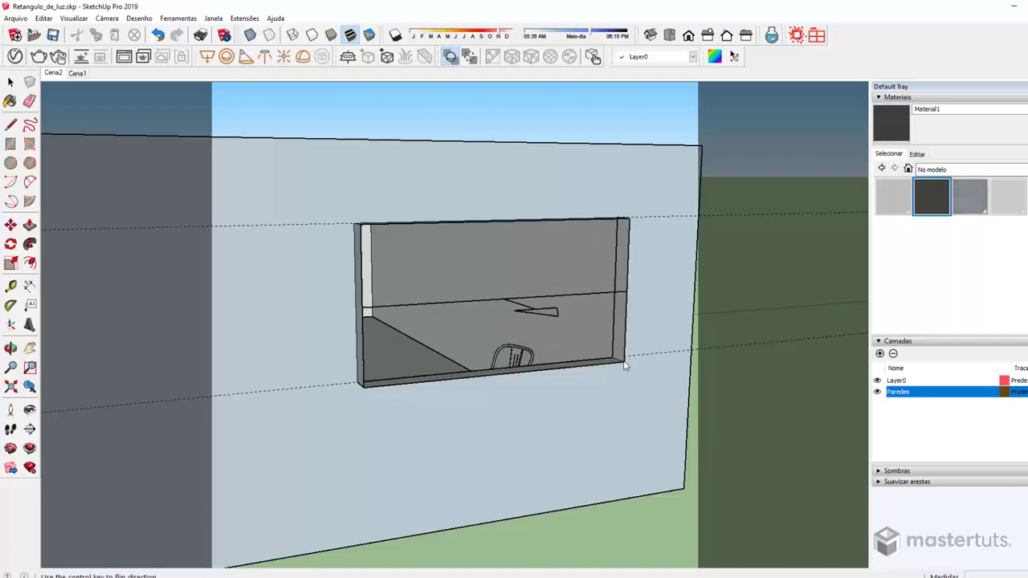
click(463, 296)
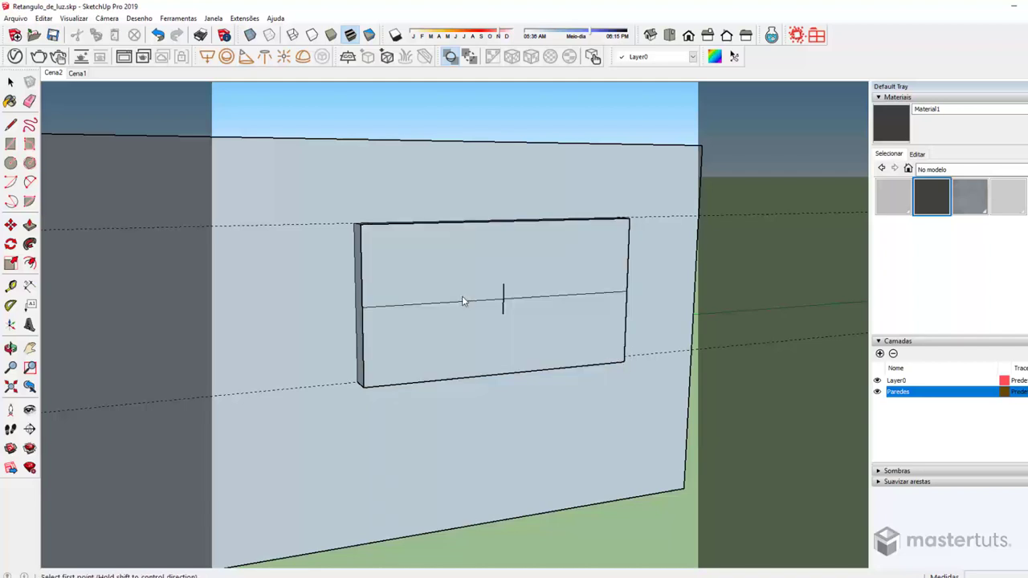
middle_drag(432, 316, 539, 338)
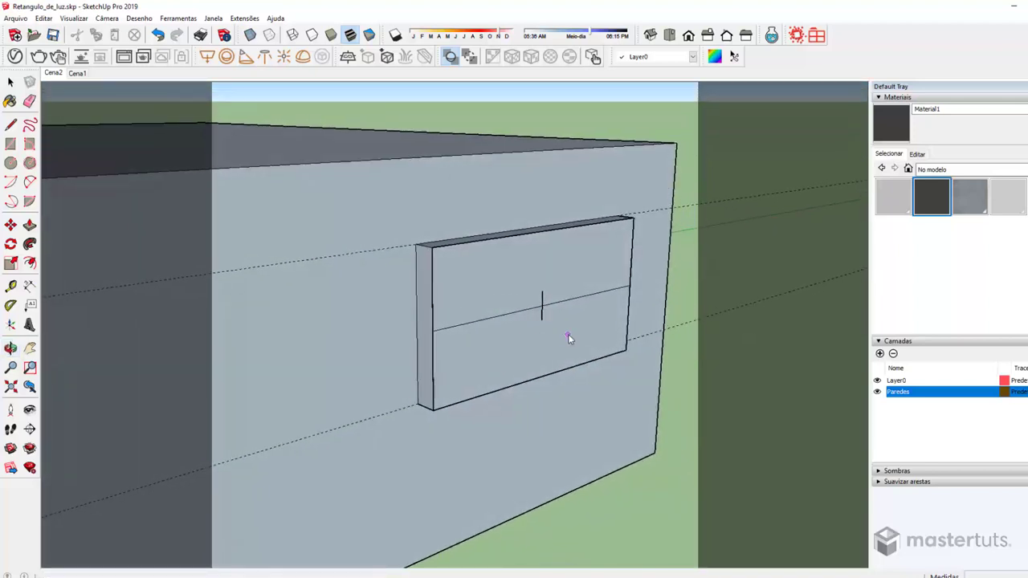
Step: Move the light rectangle 3 units out from the window wall, then return to scene Cena2
key(space)
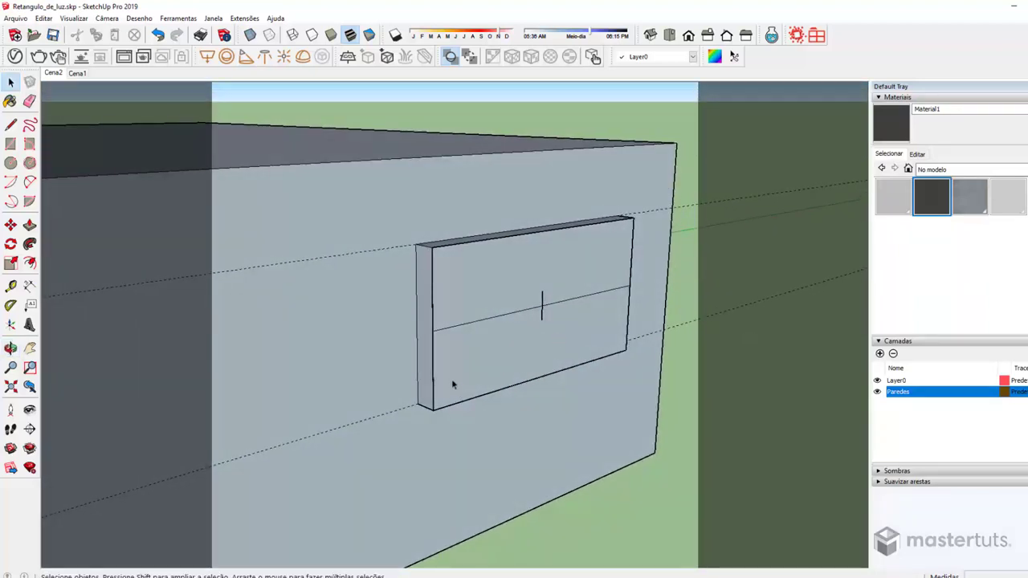
click(451, 377)
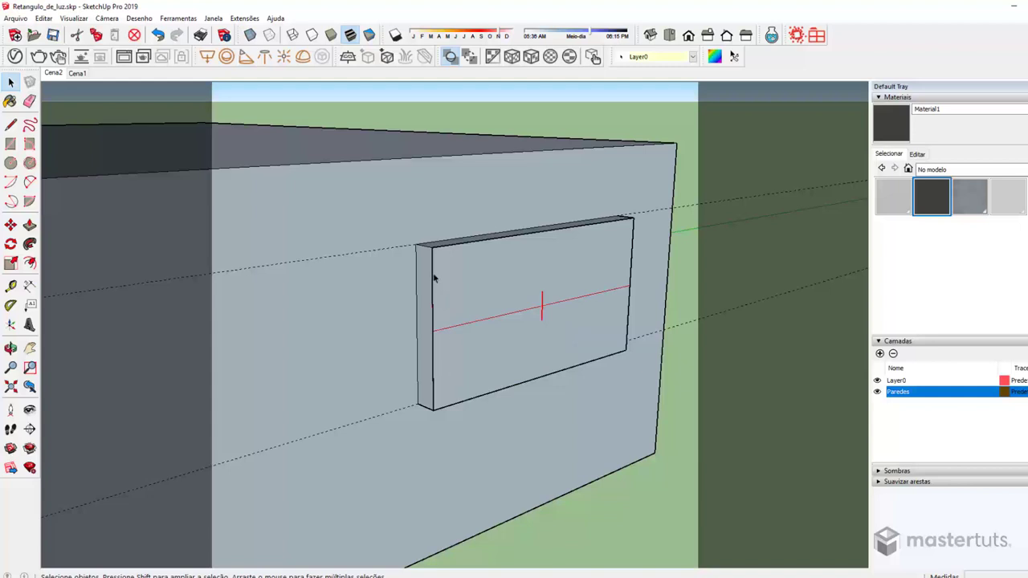
key(m)
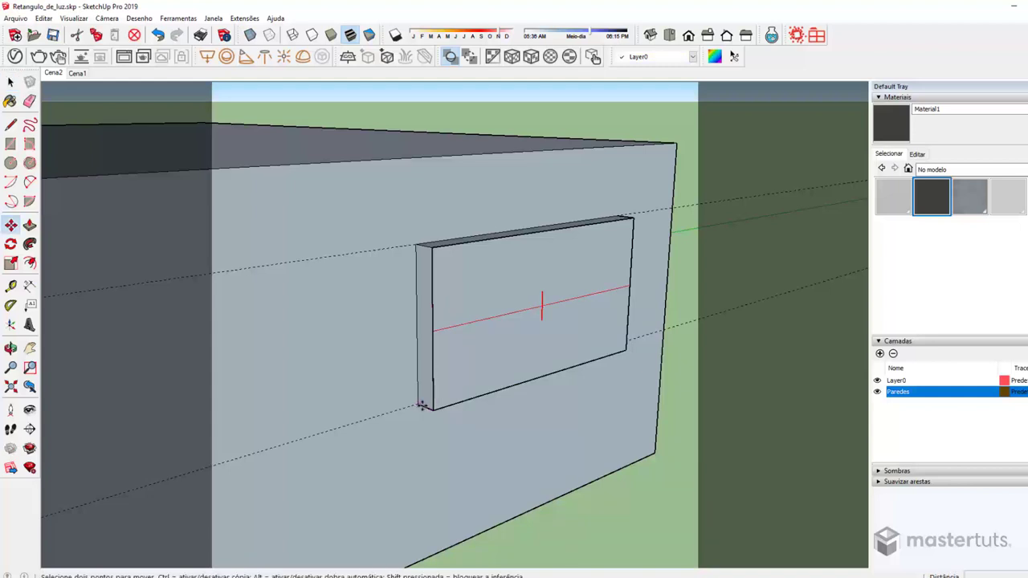
click(430, 401)
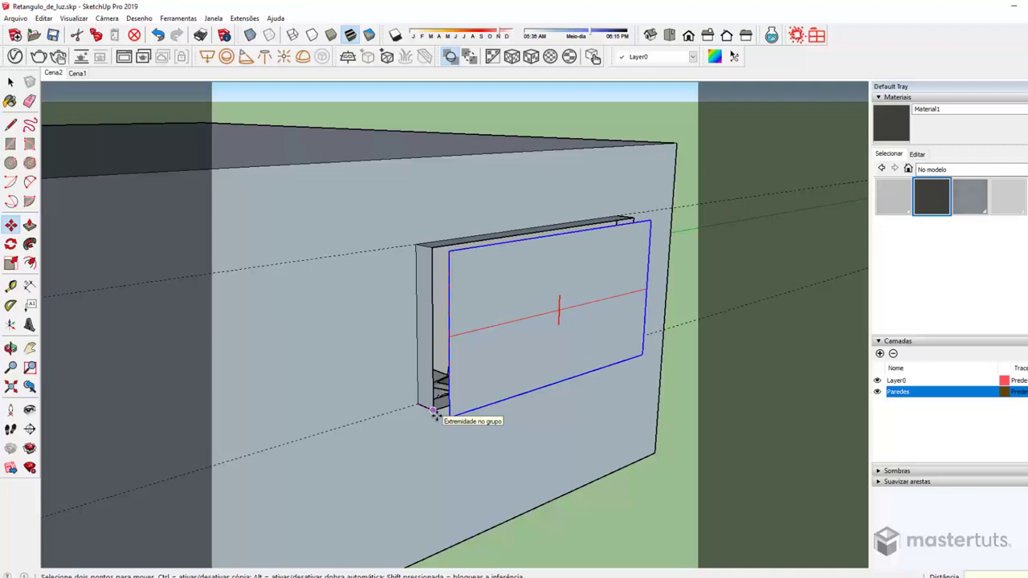
text(3)
key(Return)
middle_drag(434, 414, 677, 367)
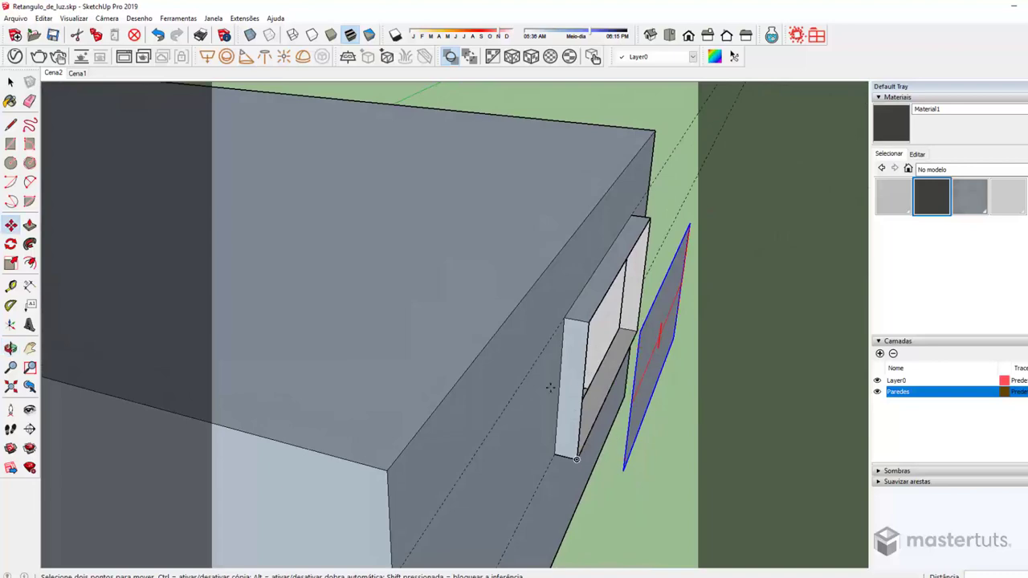
click(54, 73)
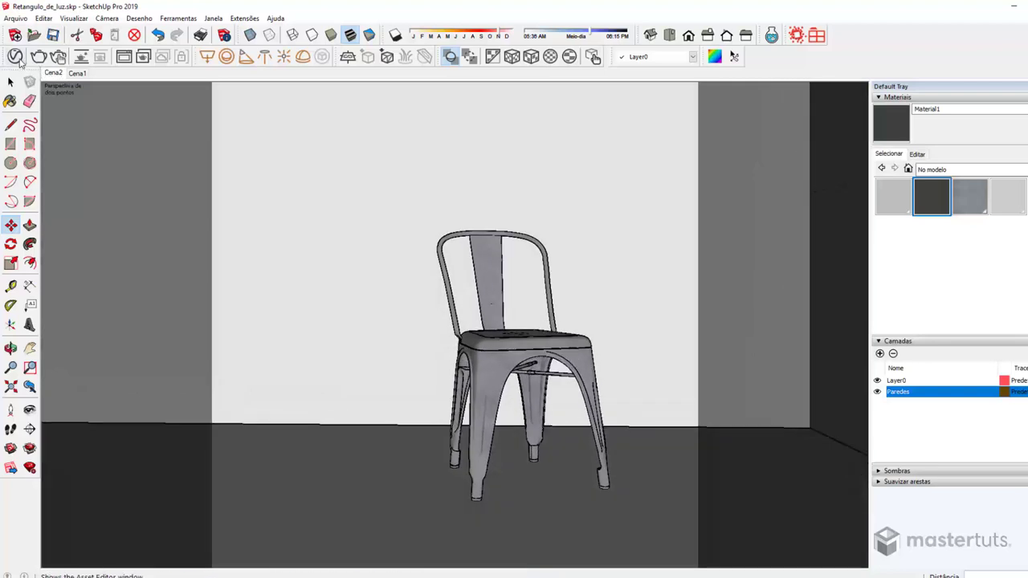
Step: Rename the window rectangle light to Portal Light in the Asset Editor
click(16, 58)
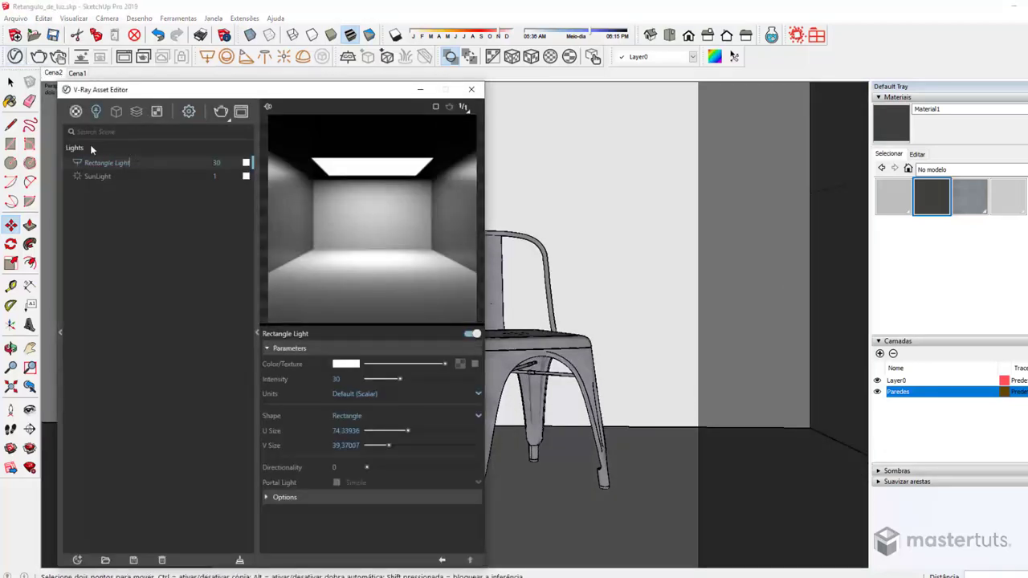
double_click(118, 165)
text(Portal)
Step: Set the light's intensity to 0 and enable it as a portal in Accurate mode
click(336, 483)
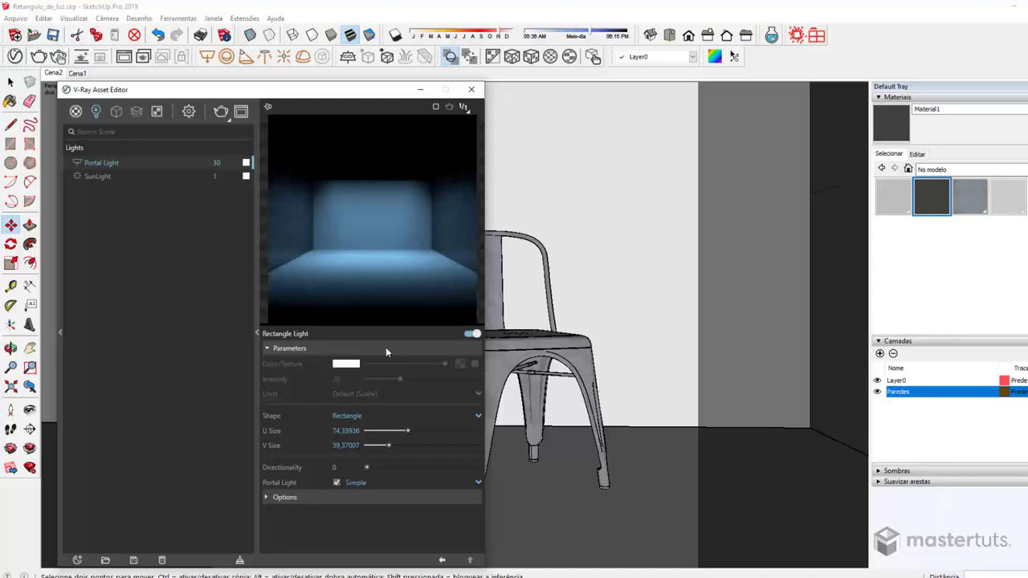
click(336, 483)
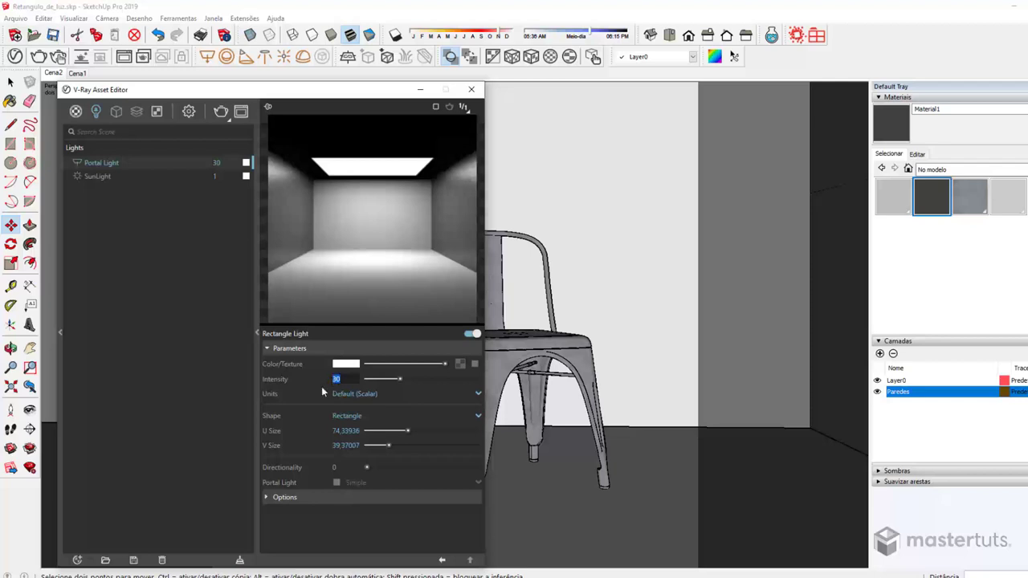
text(0)
click(337, 483)
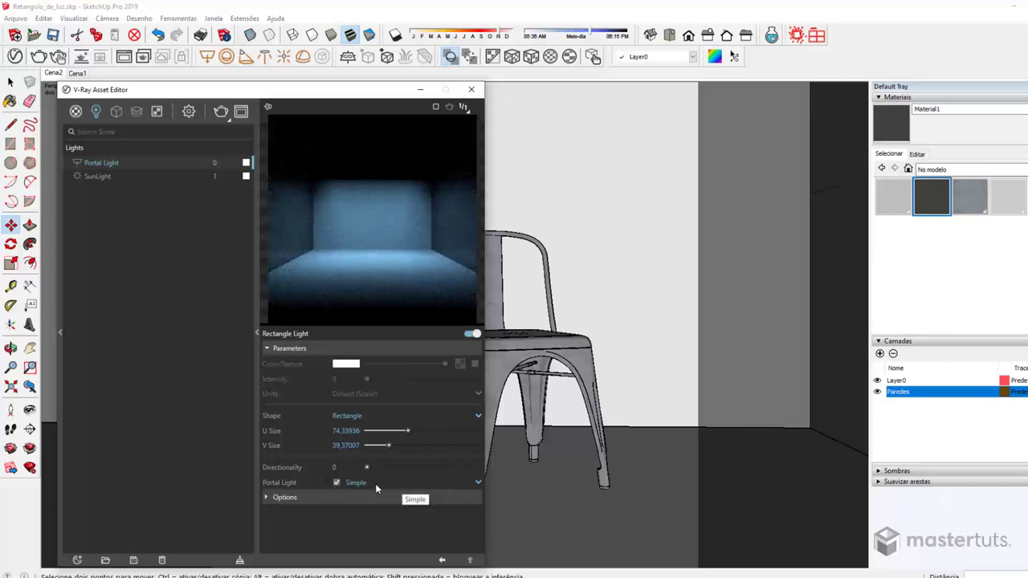
click(476, 481)
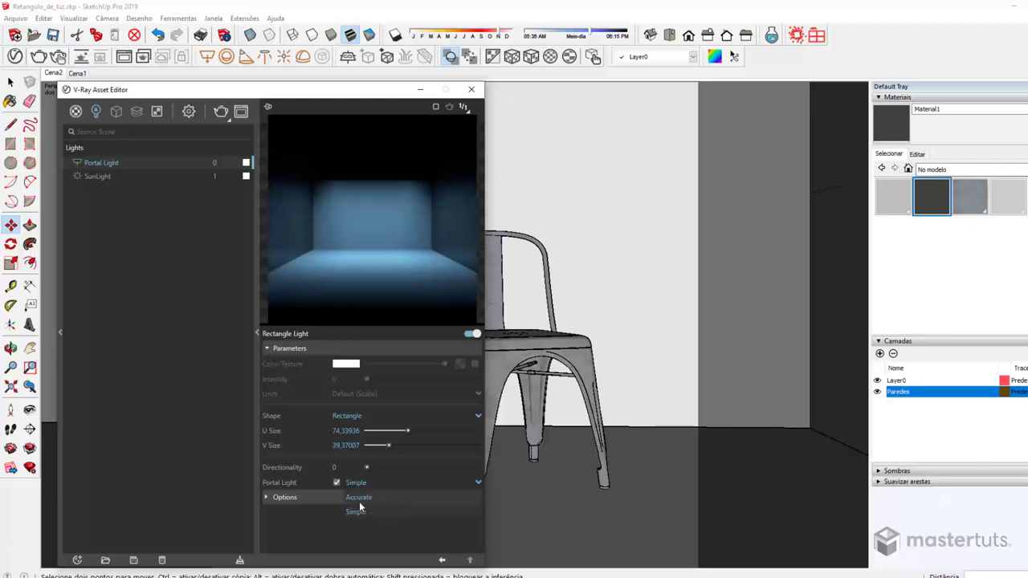
click(370, 498)
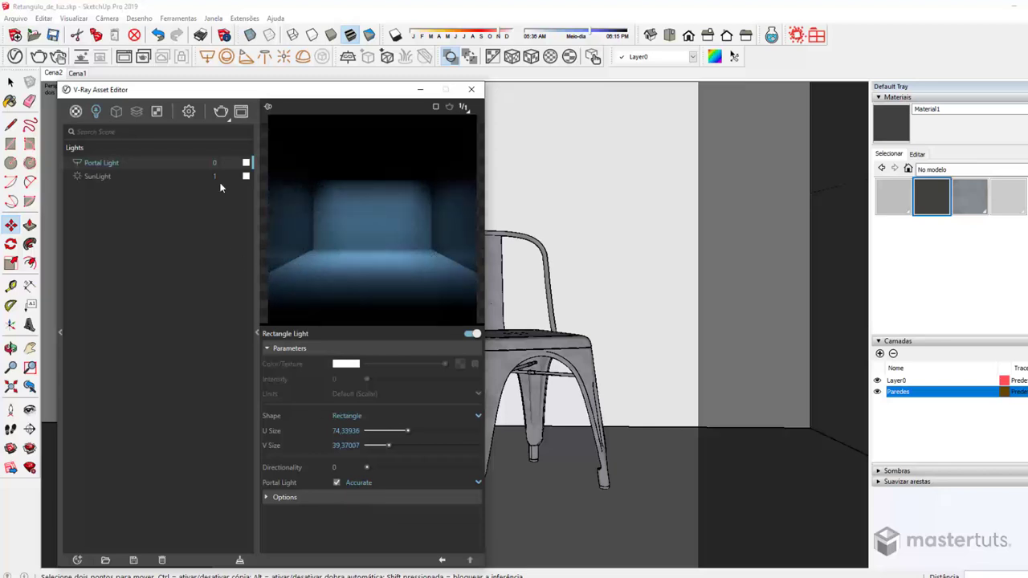
click(189, 112)
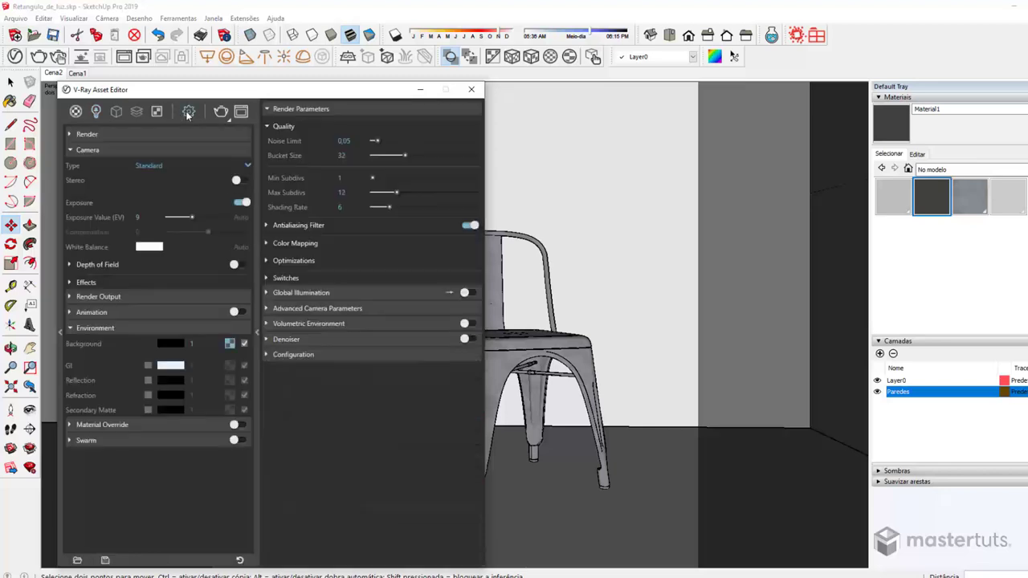
Step: Expand the Global Illumination settings, still off, and render the portal-lit chair
click(394, 293)
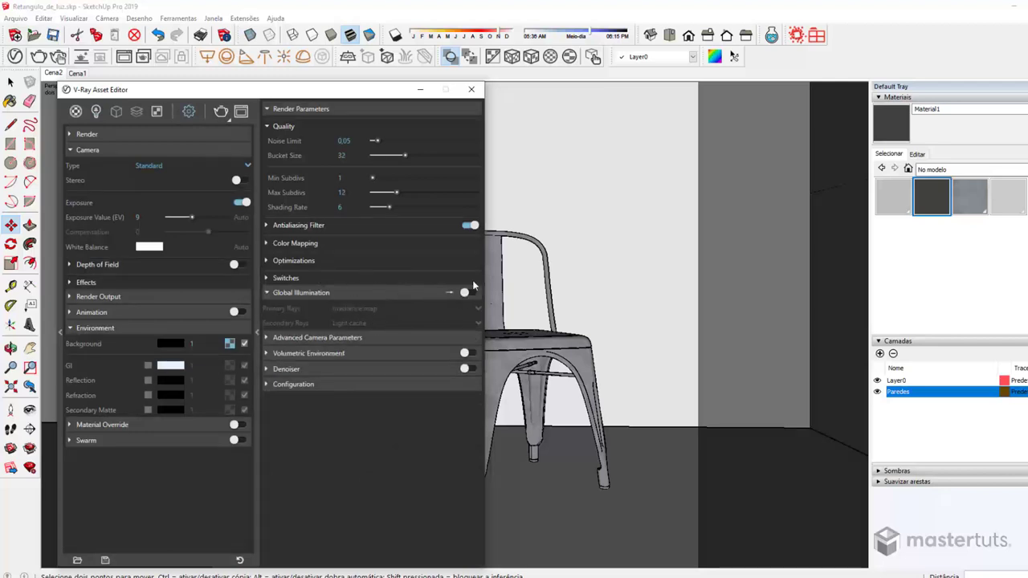
click(38, 57)
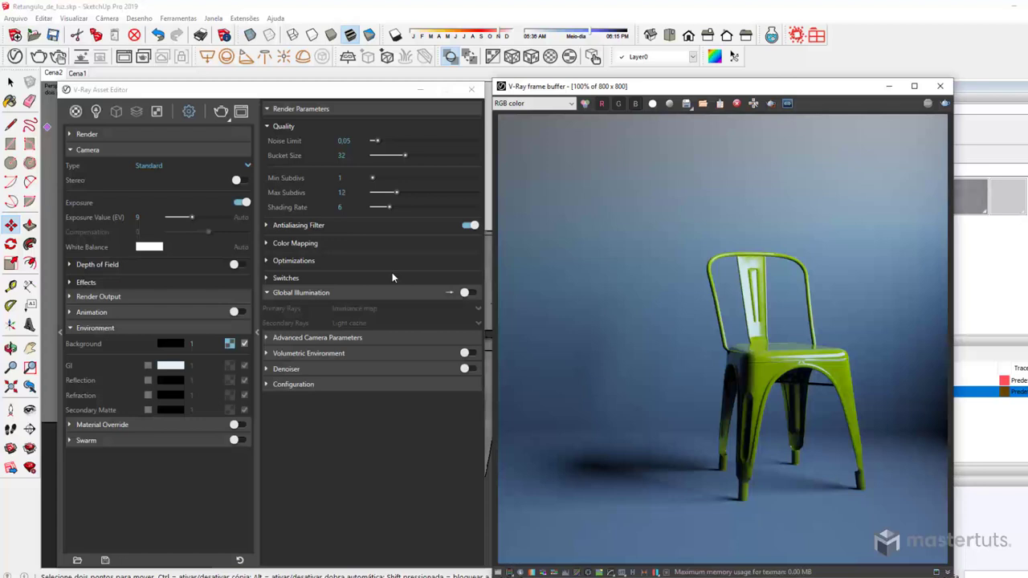
Step: Turn Global Illumination on and re-render for a brighter, bounce-lit yellow chair
click(95, 111)
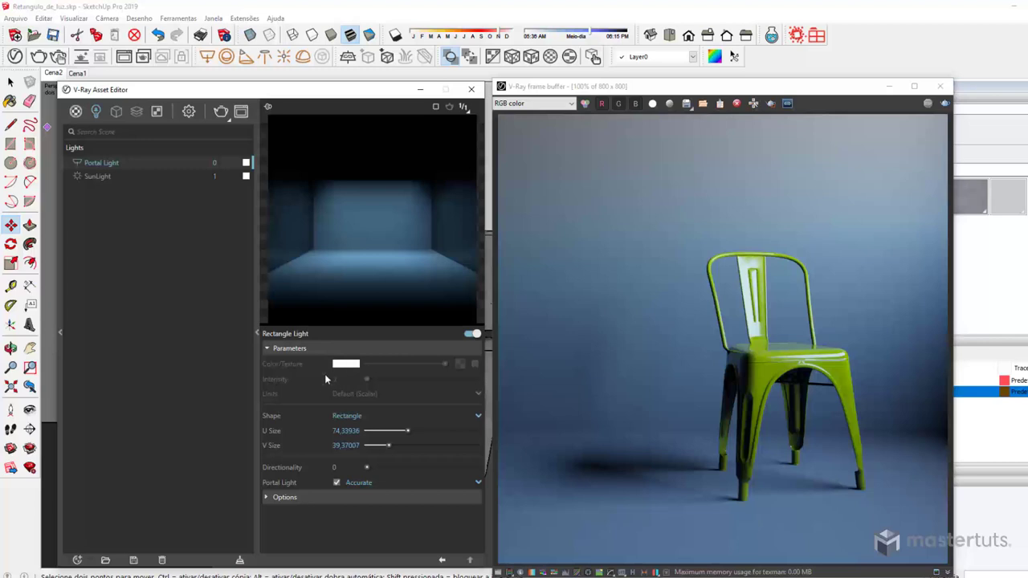
click(188, 111)
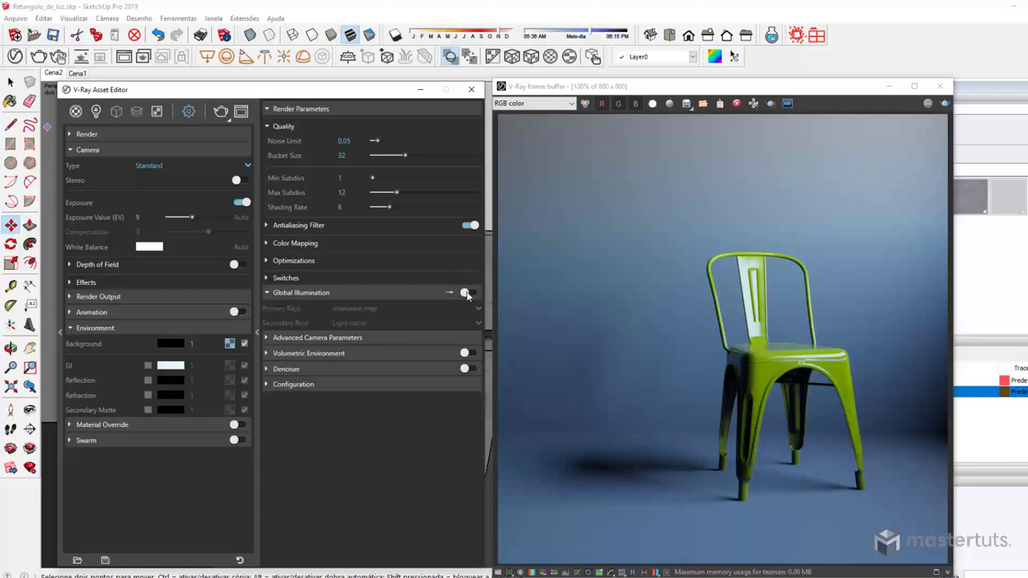
click(469, 293)
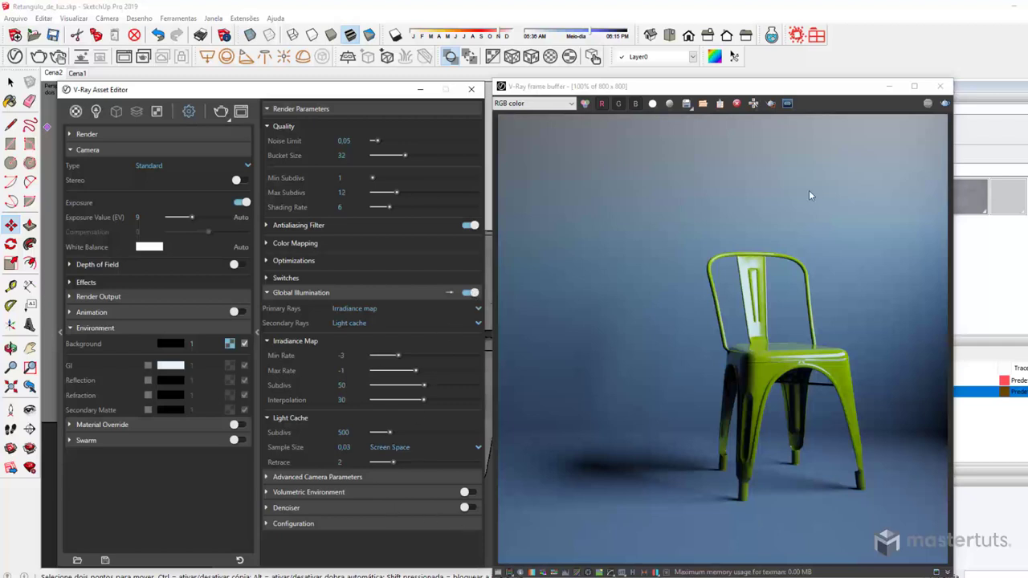
click(946, 105)
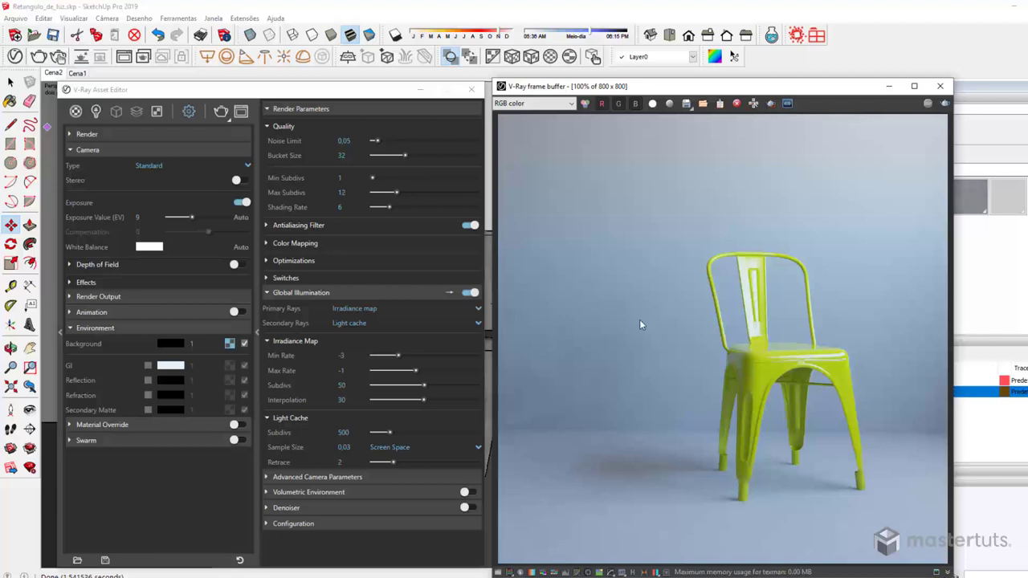
scroll(564, 348, up, 1)
scroll(585, 313, up, 1)
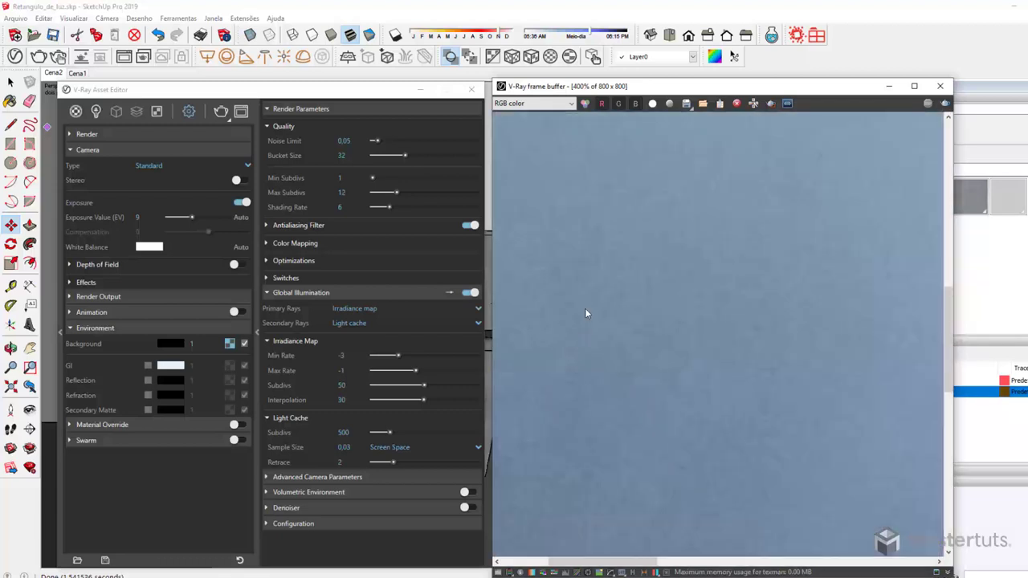
mouse_move(585, 313)
middle_down()
mouse_move(566, 242)
mouse_move(622, 334)
mouse_move(580, 346)
middle_up()
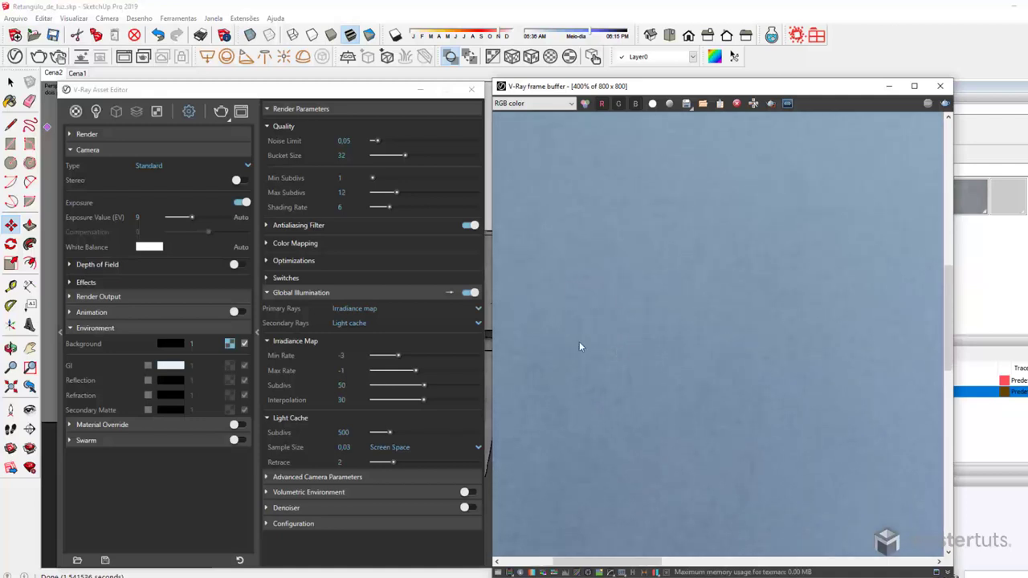
scroll(696, 358, down, 1)
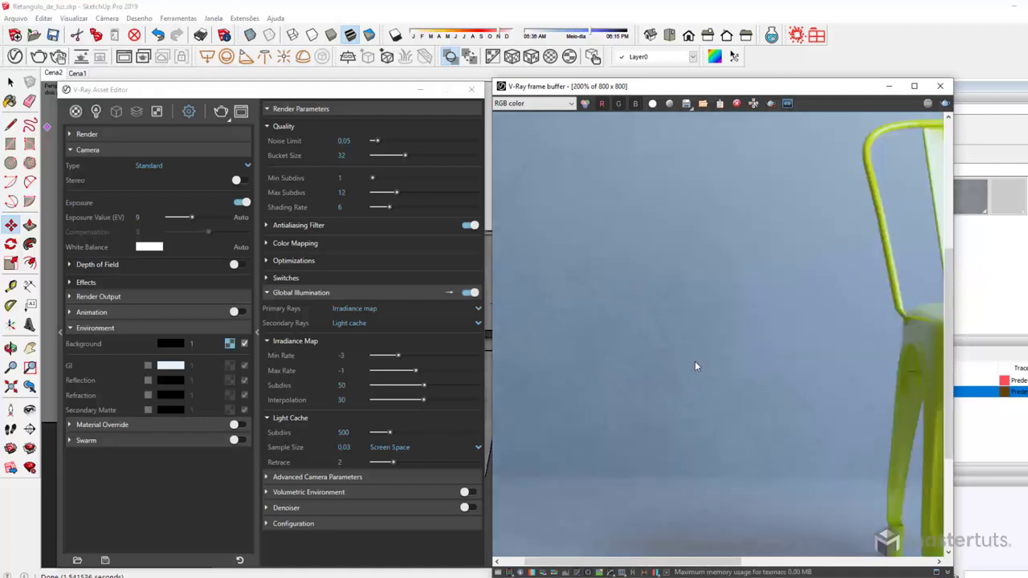
scroll(695, 366, down, 1)
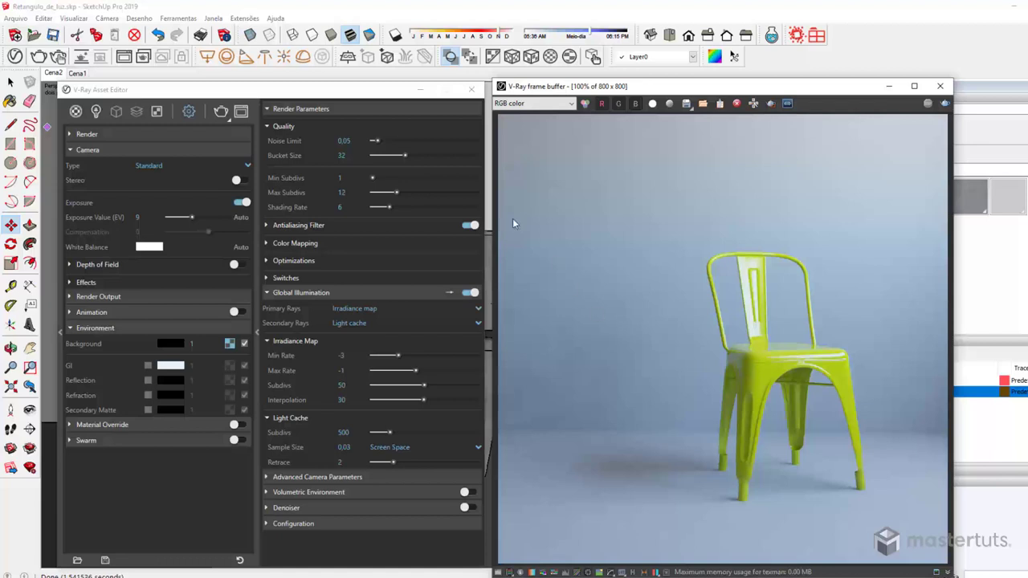